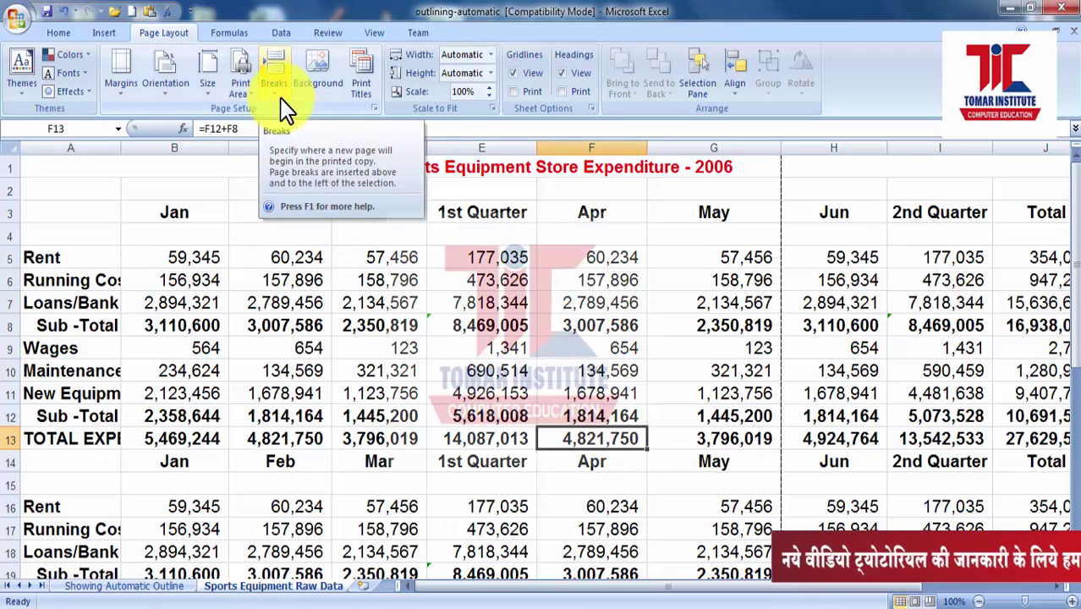
Step: Preview how the expenditure sheet will print, then return to the sheet
left_click(285, 108)
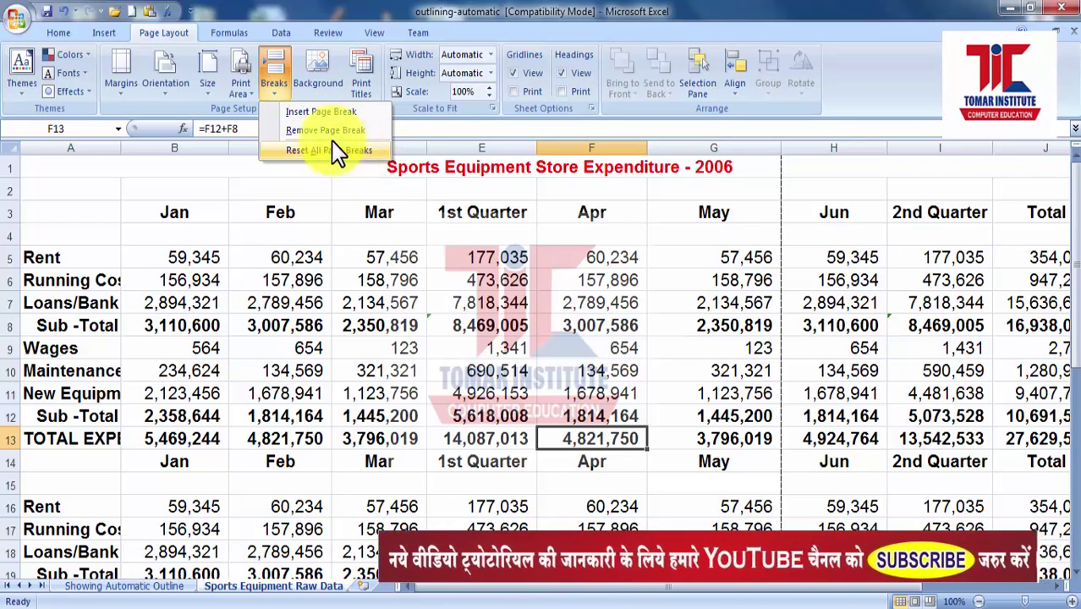
left_click(17, 19)
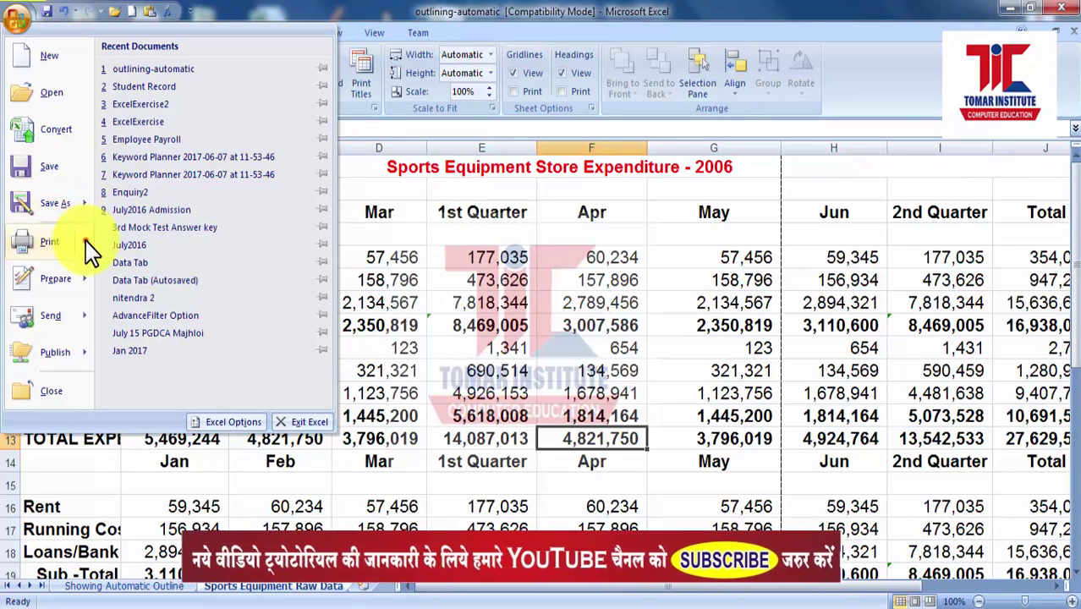
mouse_move(85, 242)
left_click(169, 188)
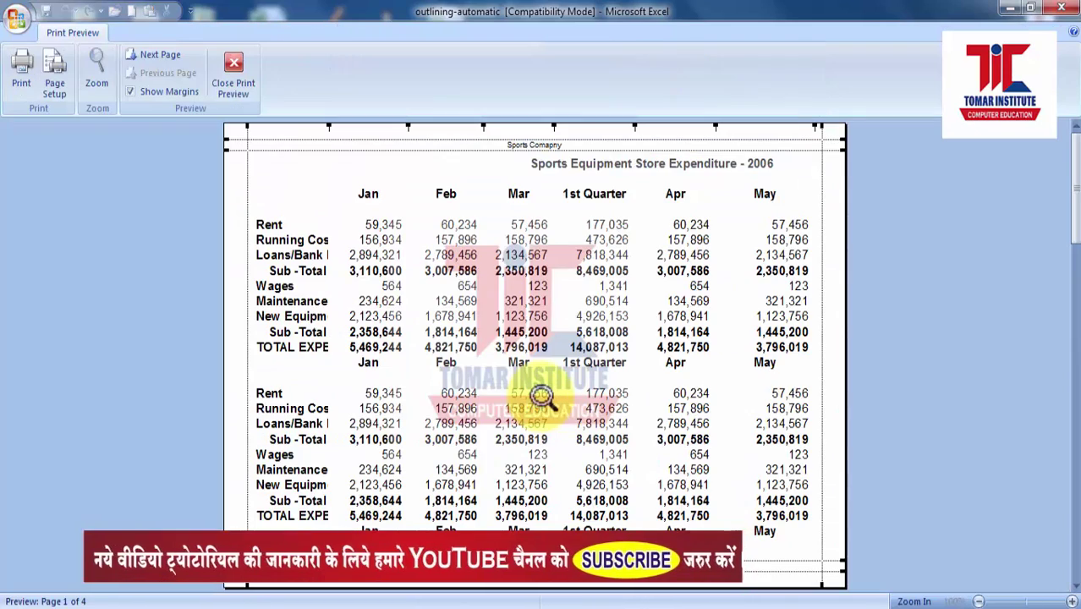
scroll(537, 388, "down", 1)
scroll(541, 391, "up", 1)
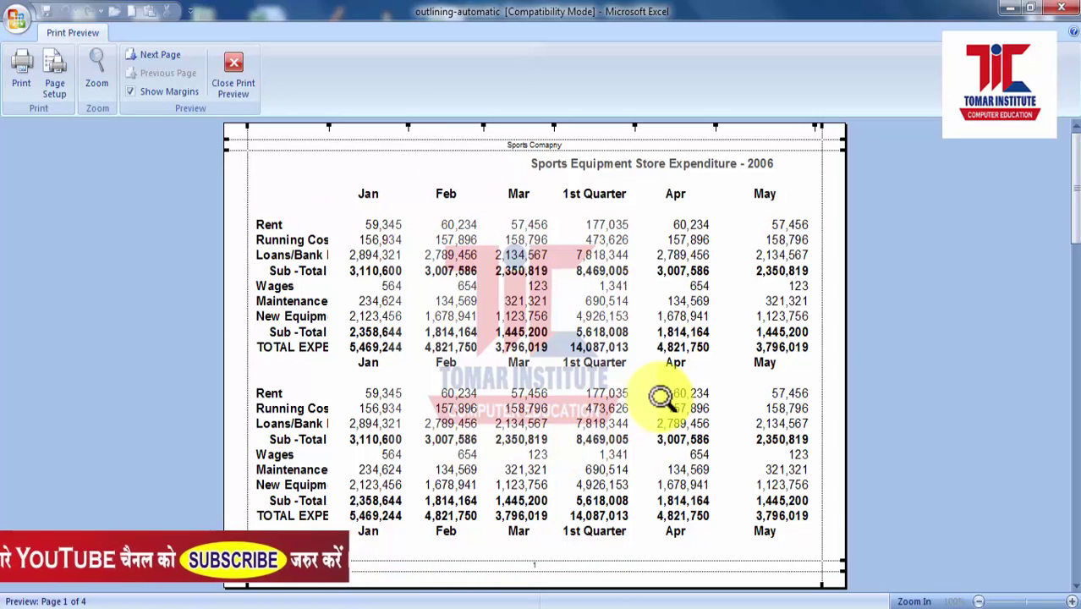
left_click(242, 92)
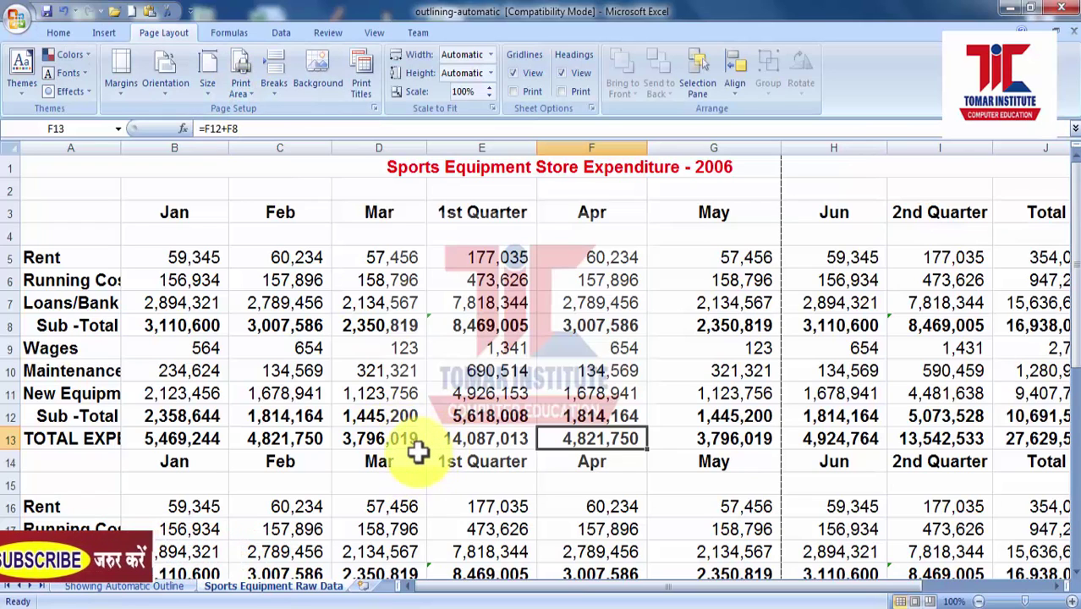
Step: Insert a manual page break at cell D14, before column D and row 14
left_click(415, 457)
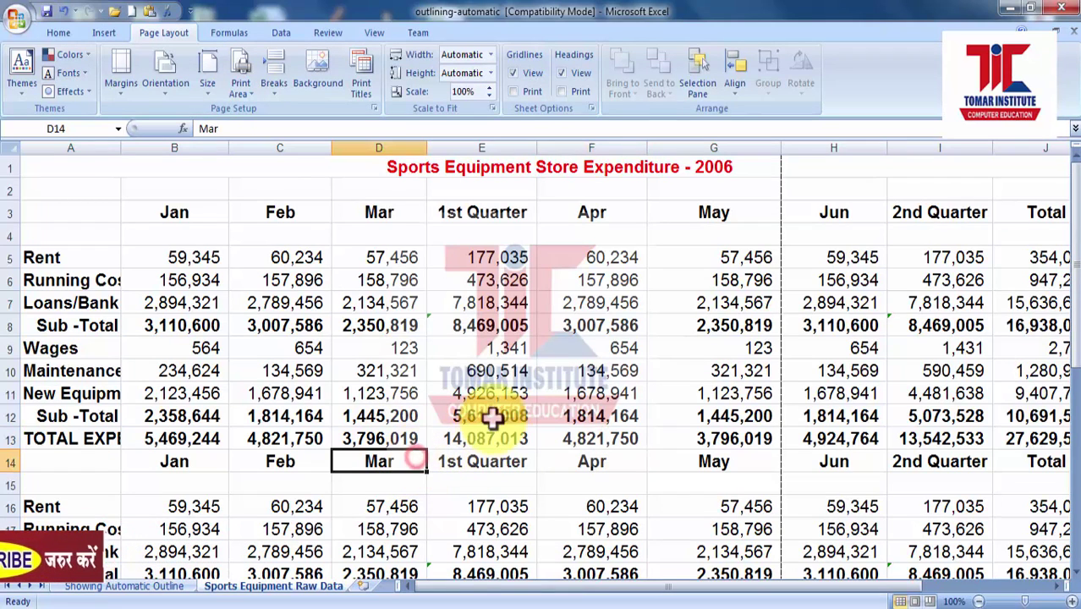
left_click(274, 95)
left_click(298, 114)
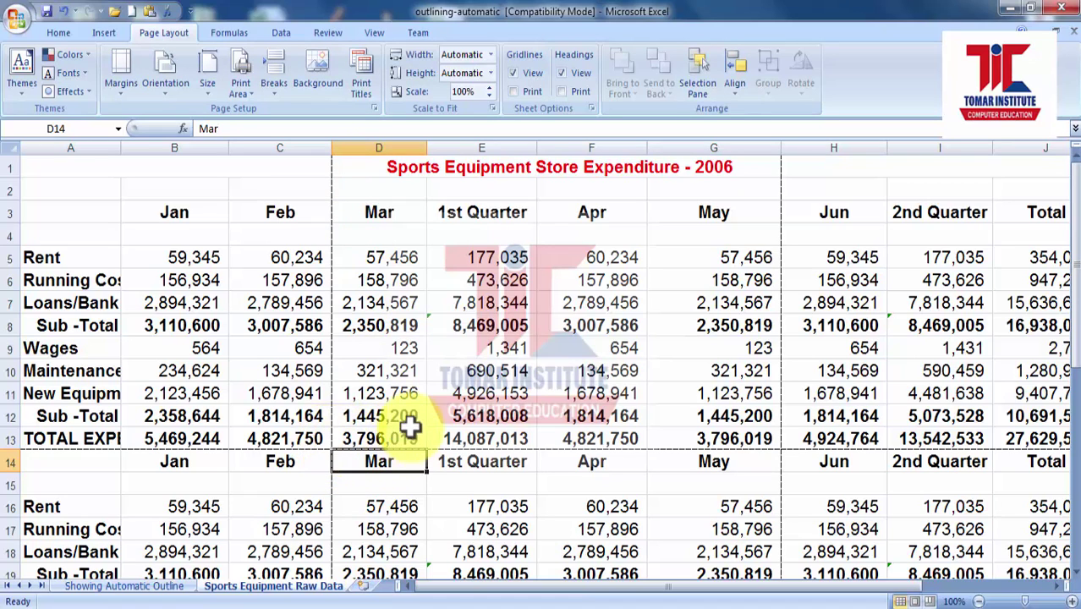
Step: Select A1 through row 13 to check the first printed page area
left_click(445, 461)
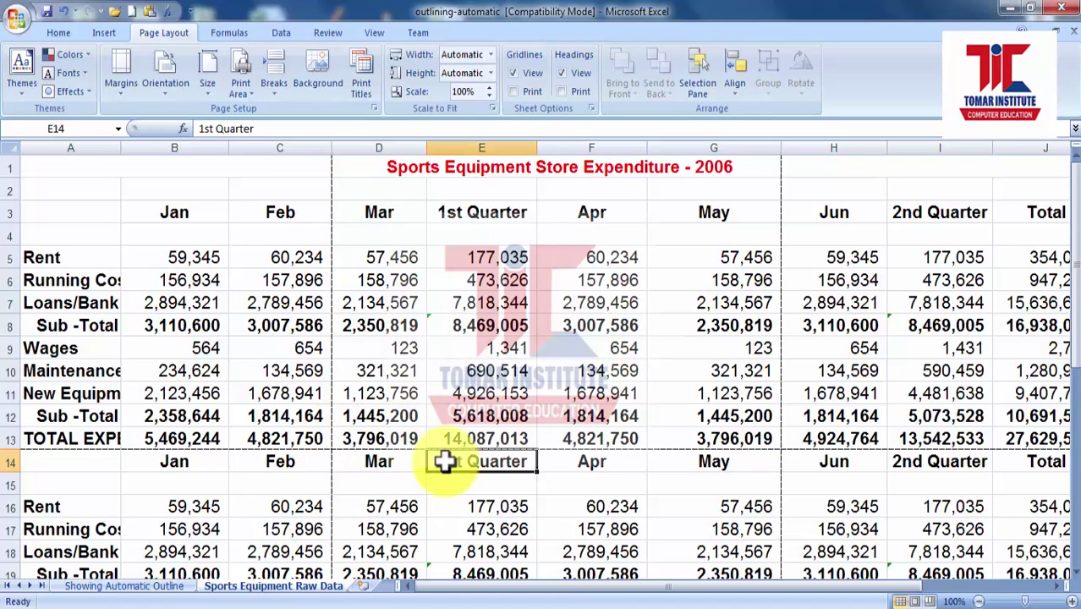
left_click(319, 438)
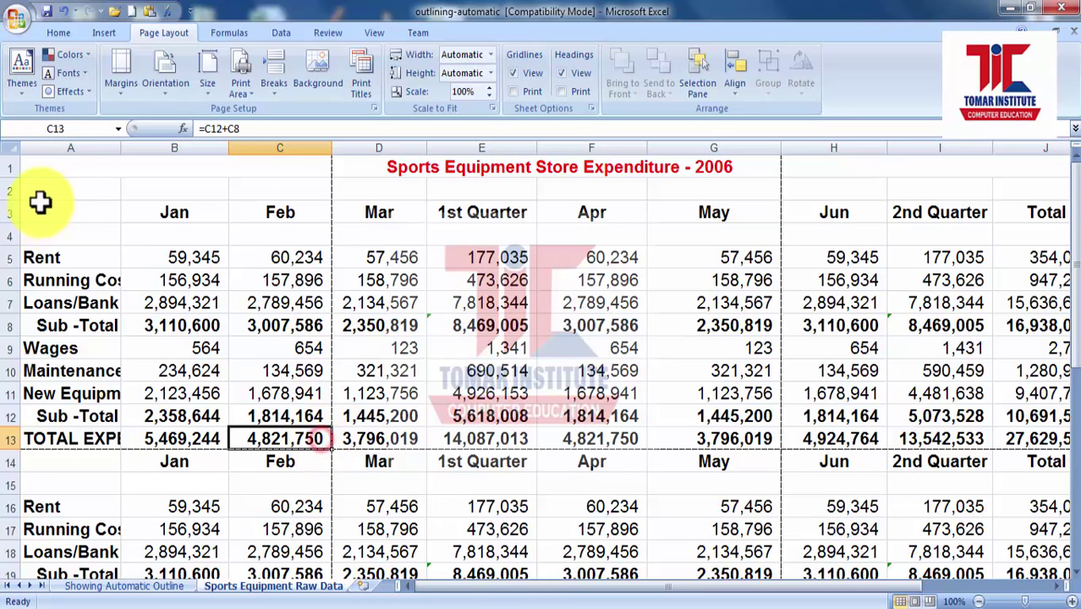
left_click_drag(39, 169, 211, 440)
left_click(225, 480)
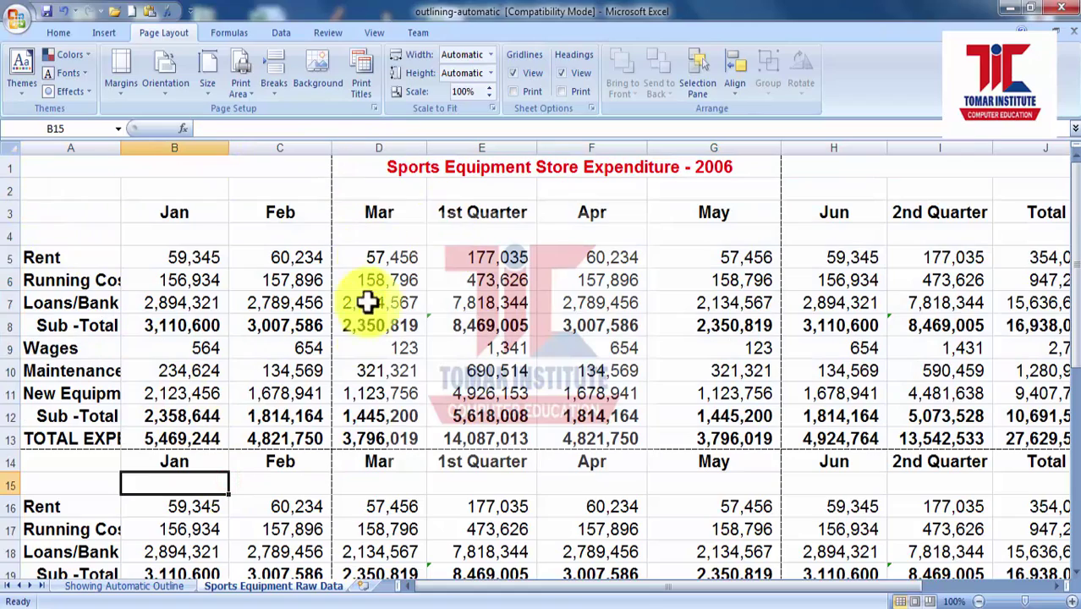
scroll(739, 454, "down", 1)
scroll(738, 454, "down", 2)
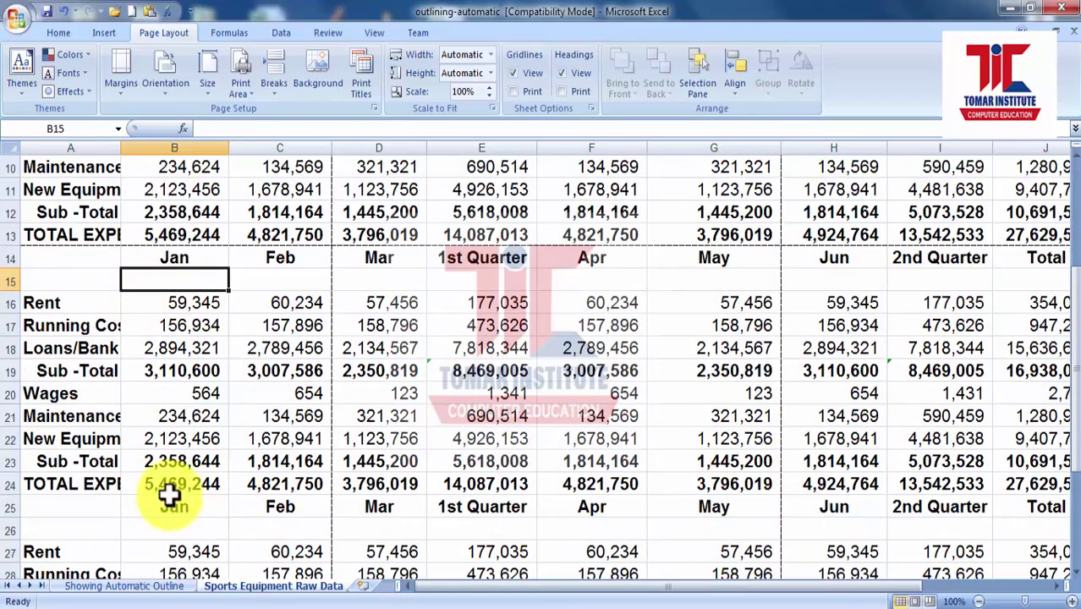
scroll(779, 457, "up", 3)
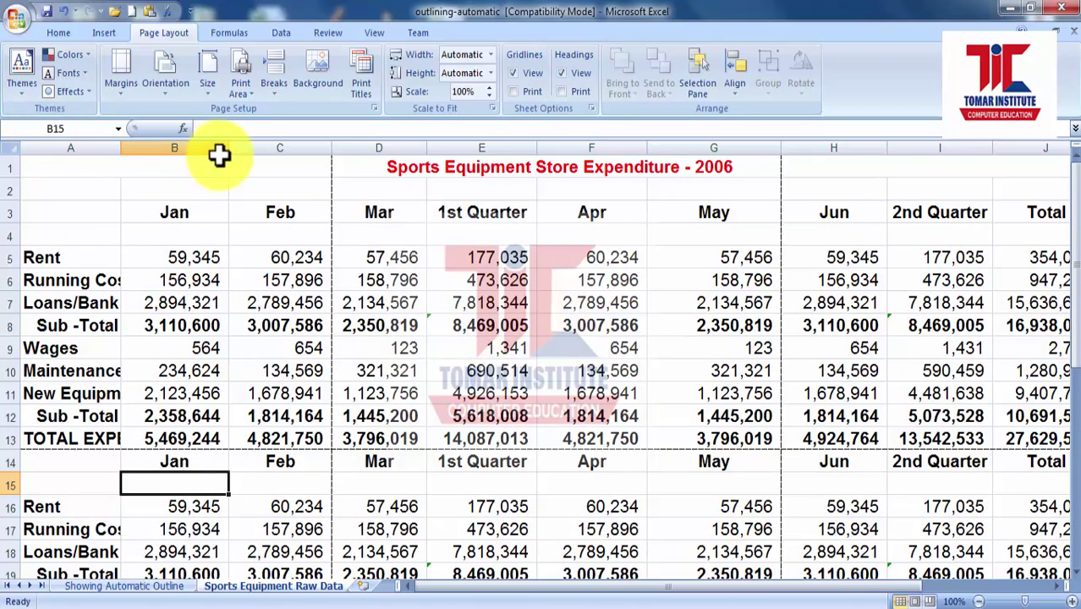
left_click(372, 36)
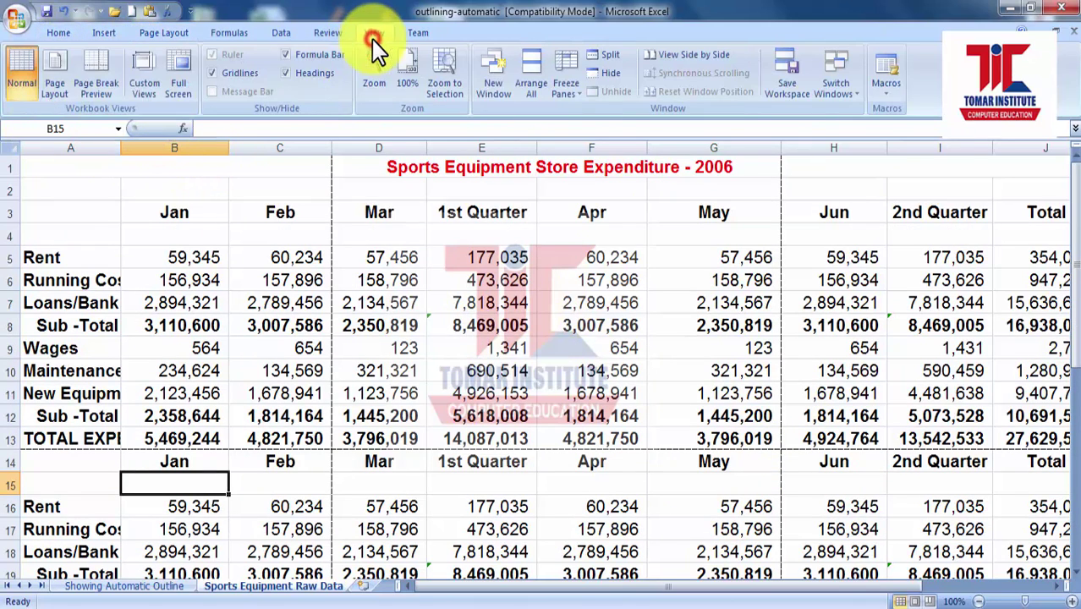
left_click(96, 92)
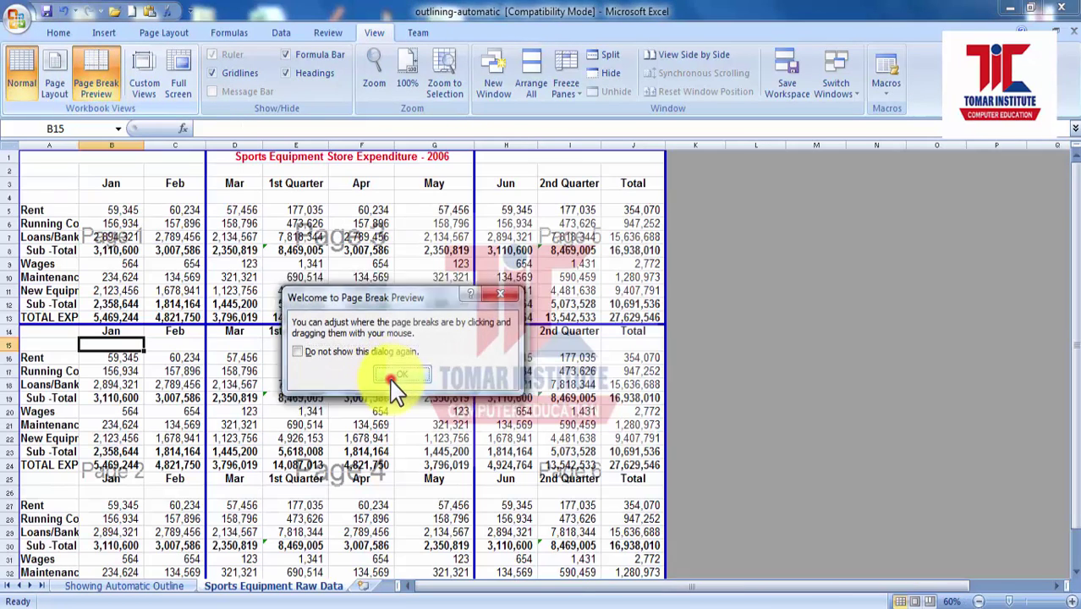
left_click(389, 375)
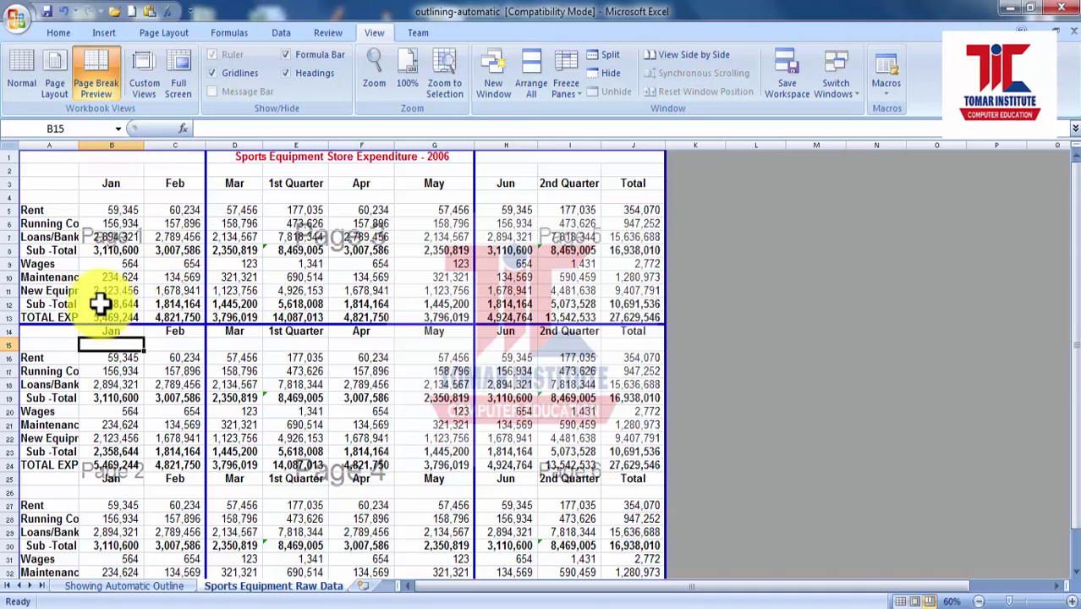
scroll(100, 303, "down", 2)
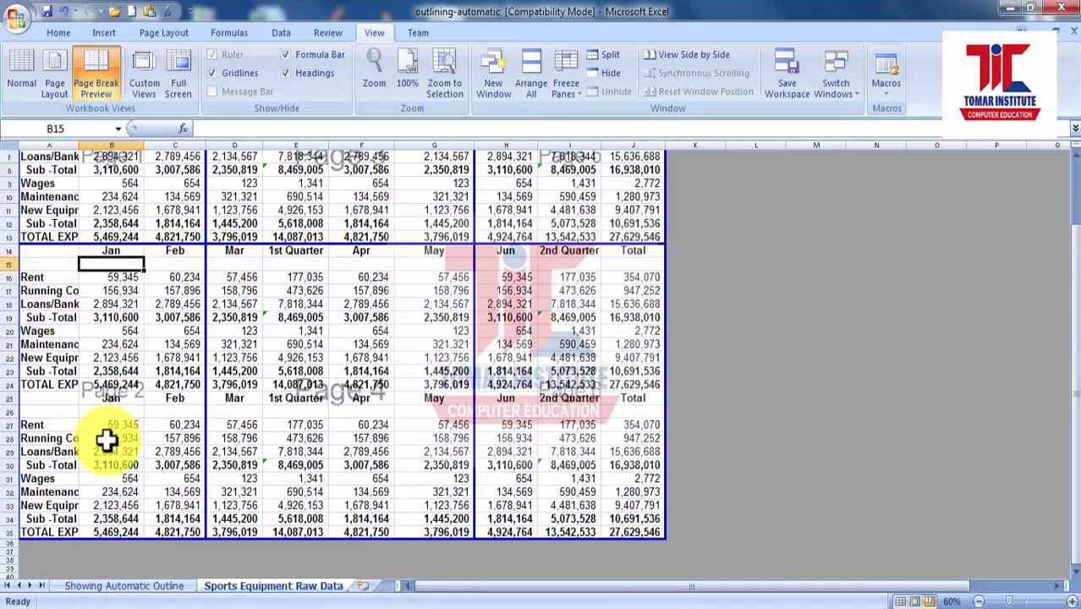
scroll(106, 438, "up", 2)
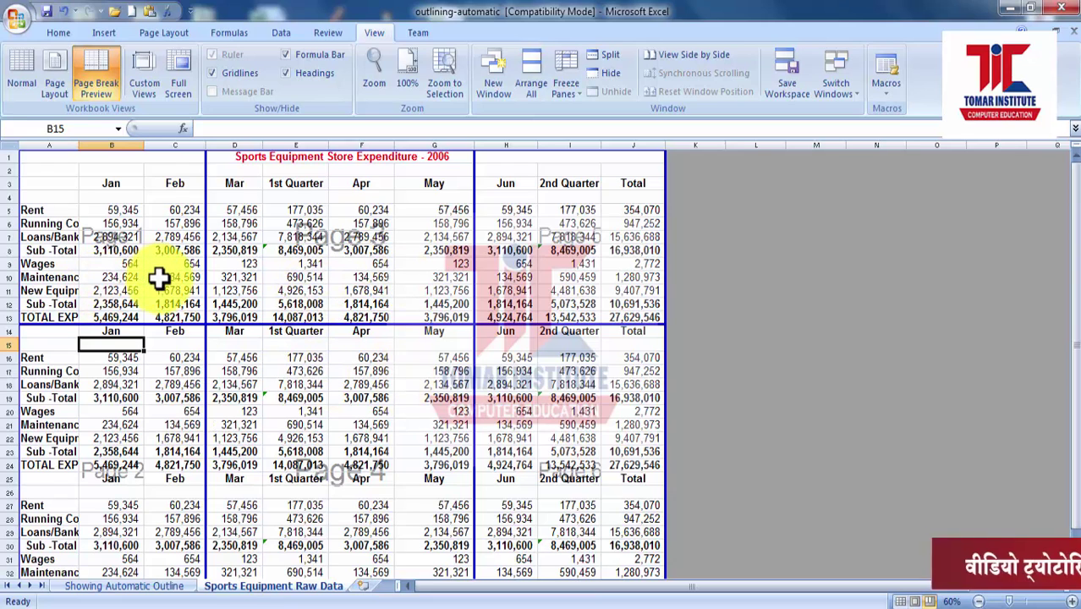
left_click(32, 94)
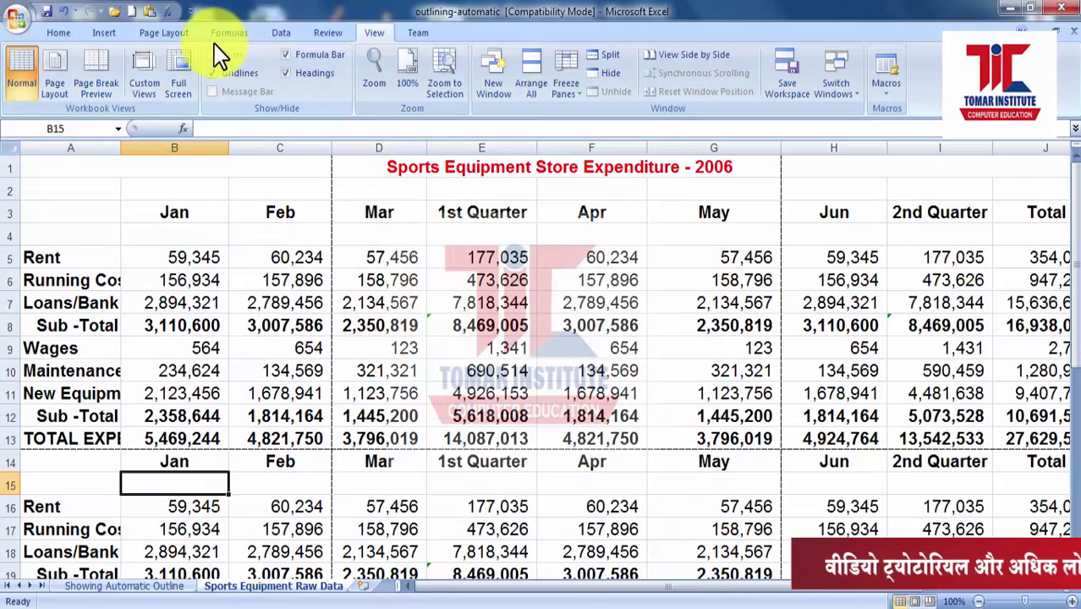
Step: Remove the manual page break at cell D14, then select cell G20
left_click(166, 33)
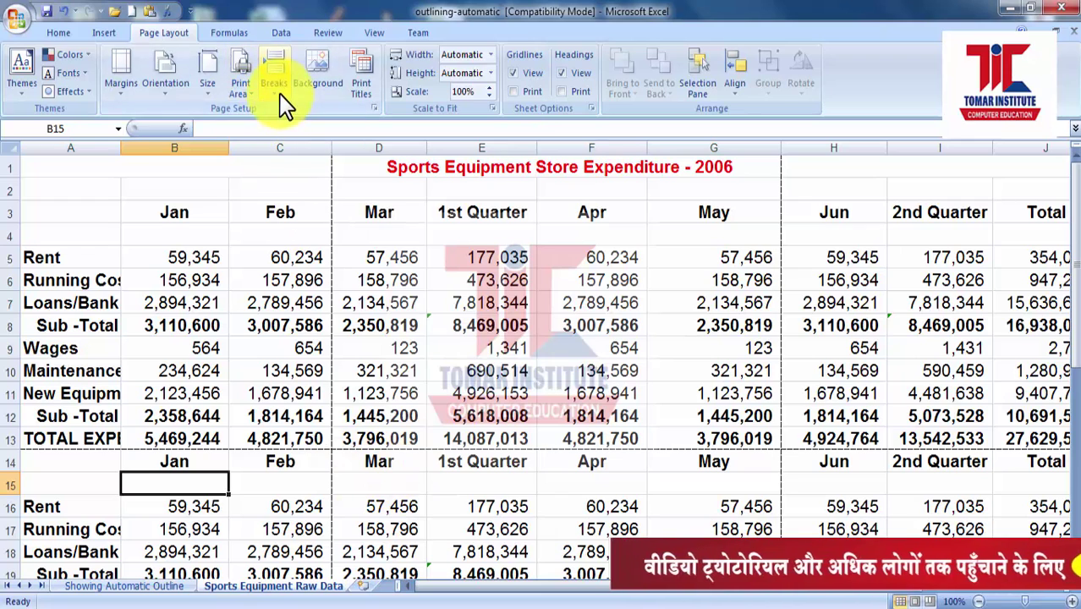
left_click(358, 458)
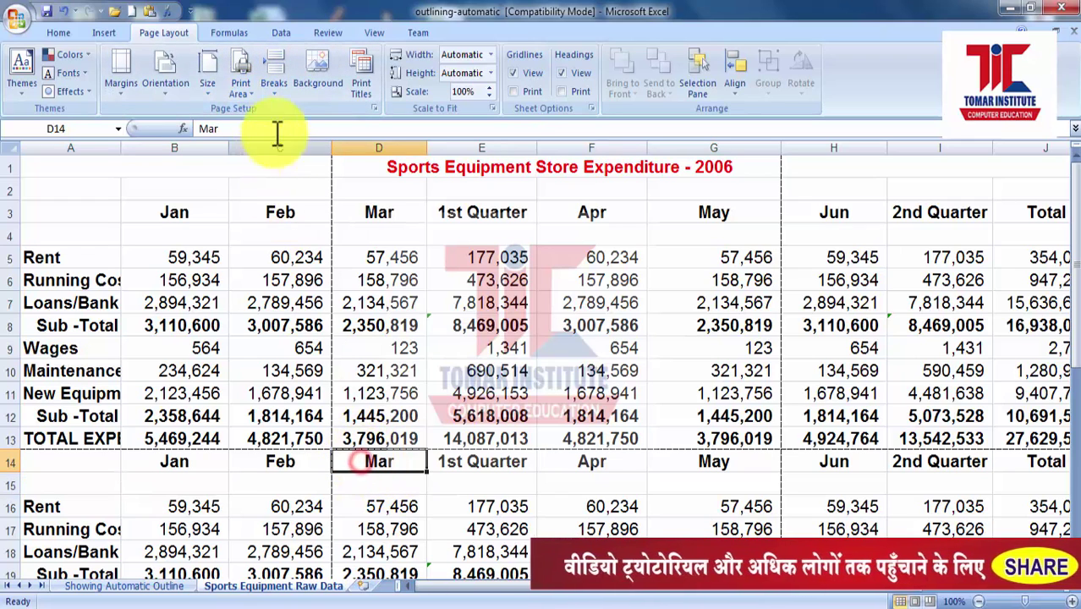
left_click(278, 95)
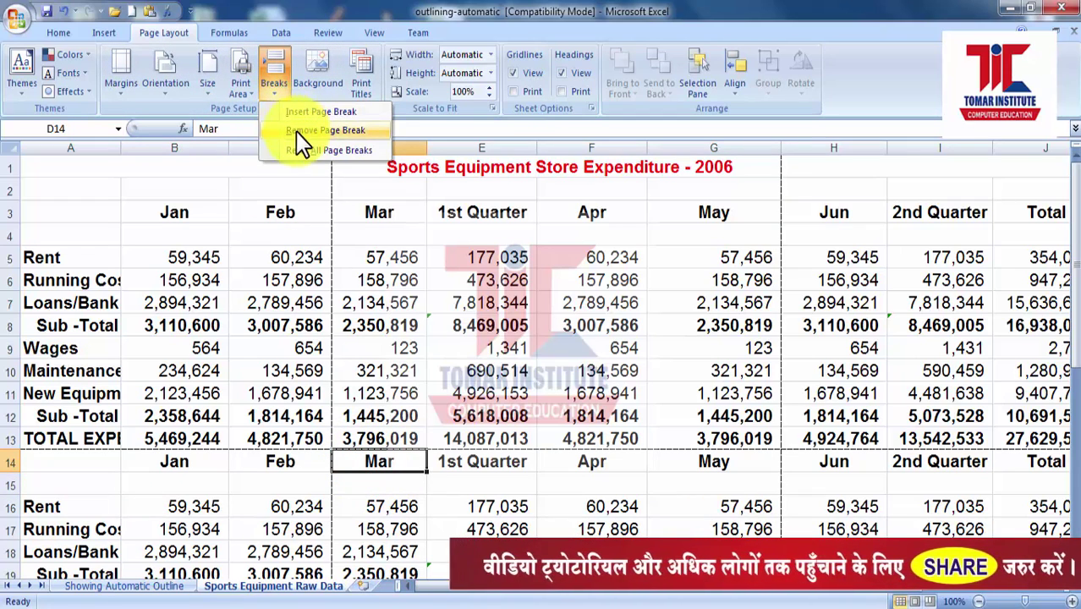
left_click(295, 131)
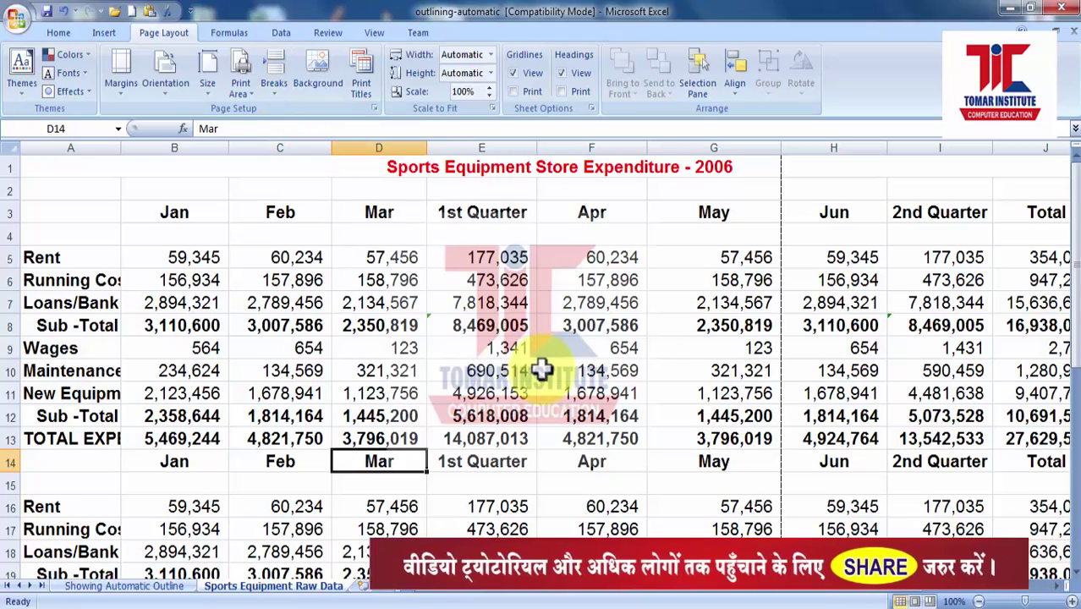
scroll(542, 366, "down", 2)
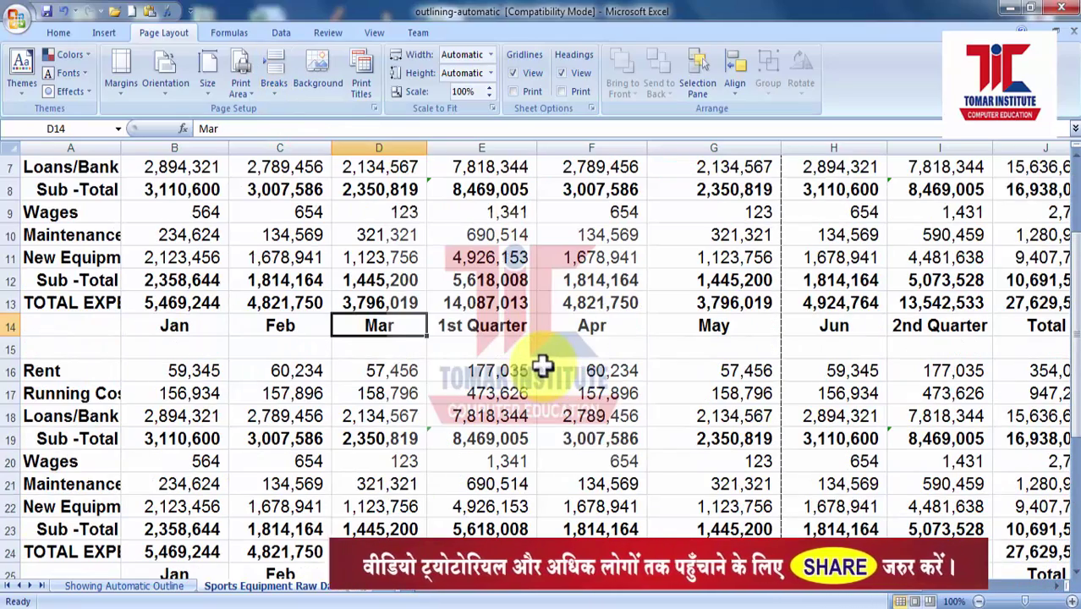
left_click(678, 463)
scroll(677, 465, "up", 1)
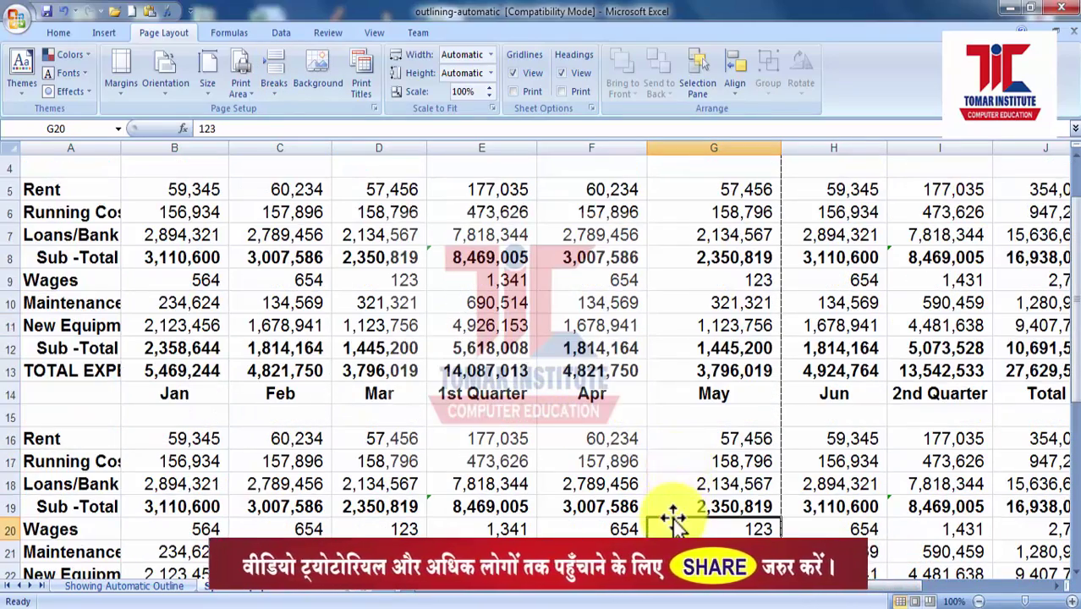
Step: Insert a page break at cell G20, before column G and row 20
left_click(276, 91)
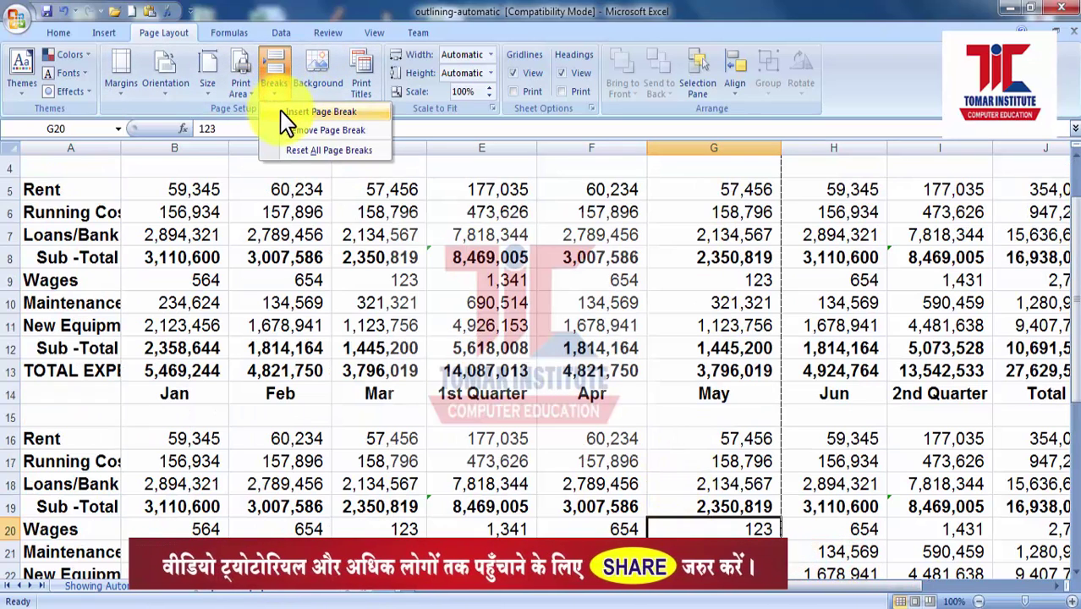
left_click(288, 123)
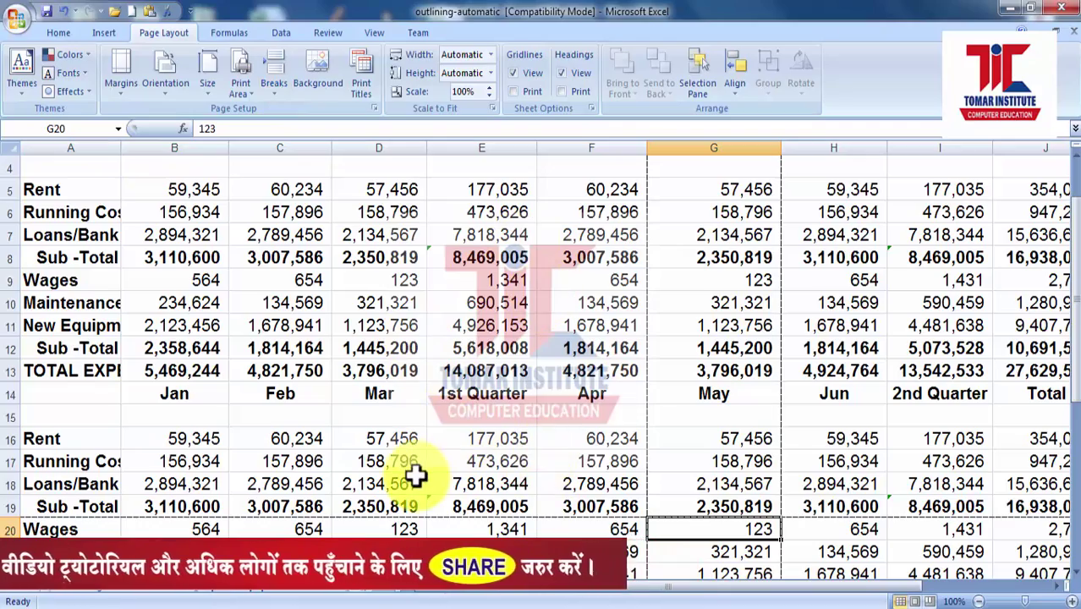
scroll(395, 416, "down", 4)
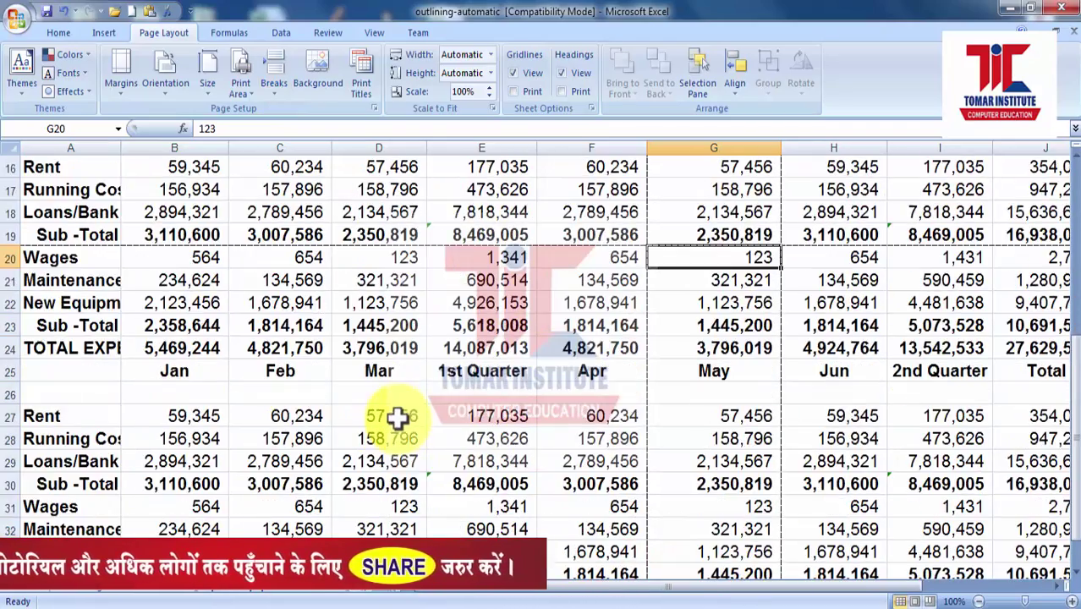
scroll(399, 448, "down", 2)
scroll(505, 440, "down", 1)
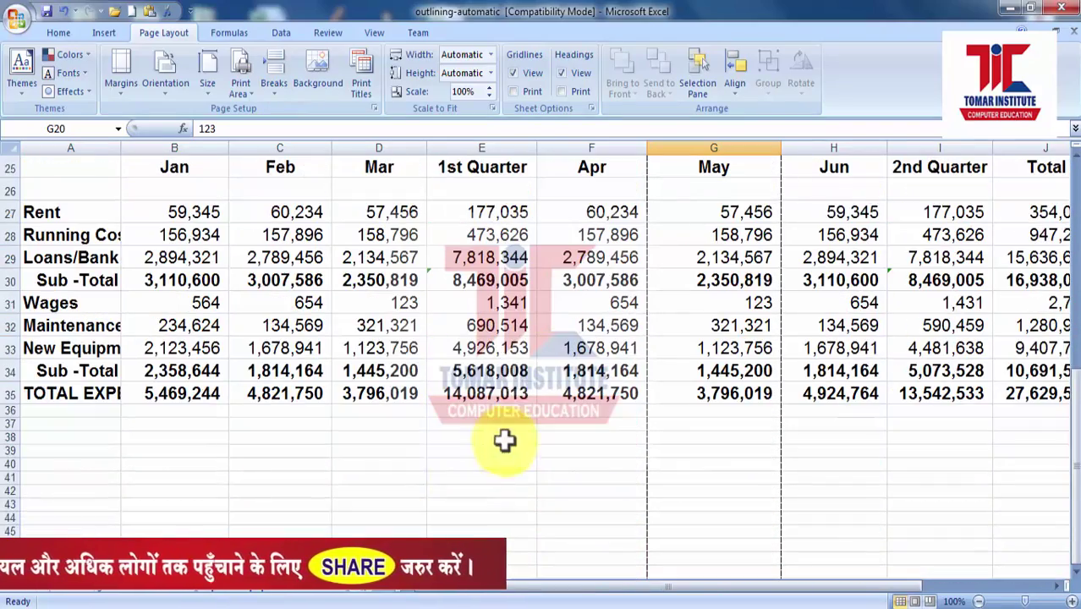
Step: Insert a page break at cell E32, before column E and row 32
left_click(525, 325)
left_click(275, 95)
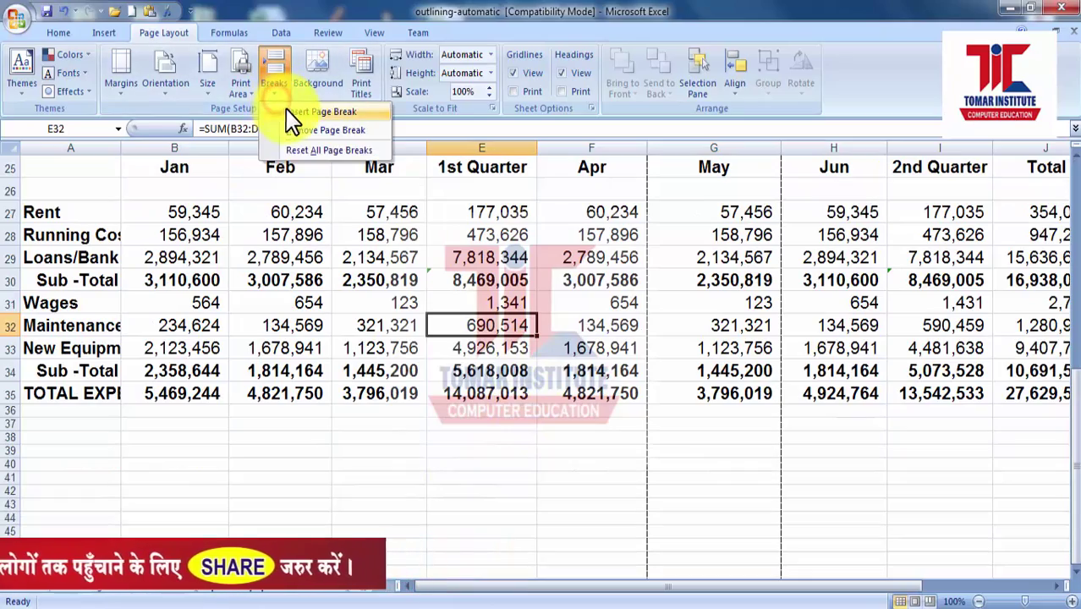
left_click(286, 111)
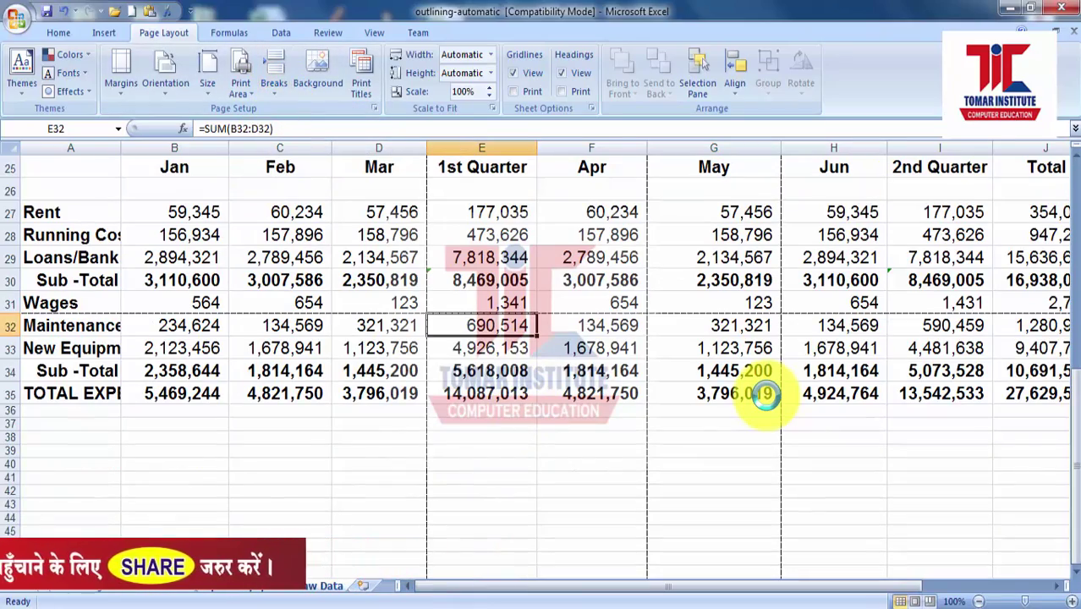
scroll(766, 393, "up", 1)
scroll(765, 393, "up", 6)
scroll(490, 467, "up", 2)
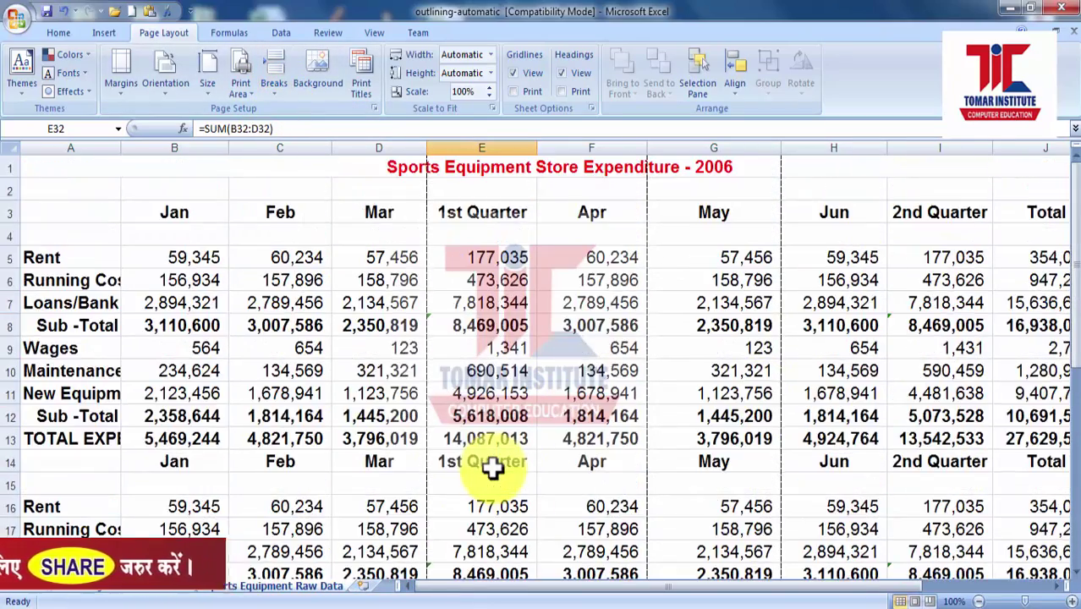
Step: Switch to Page Break Preview, dismiss its welcome message, and review the outlined pages
left_click(374, 36)
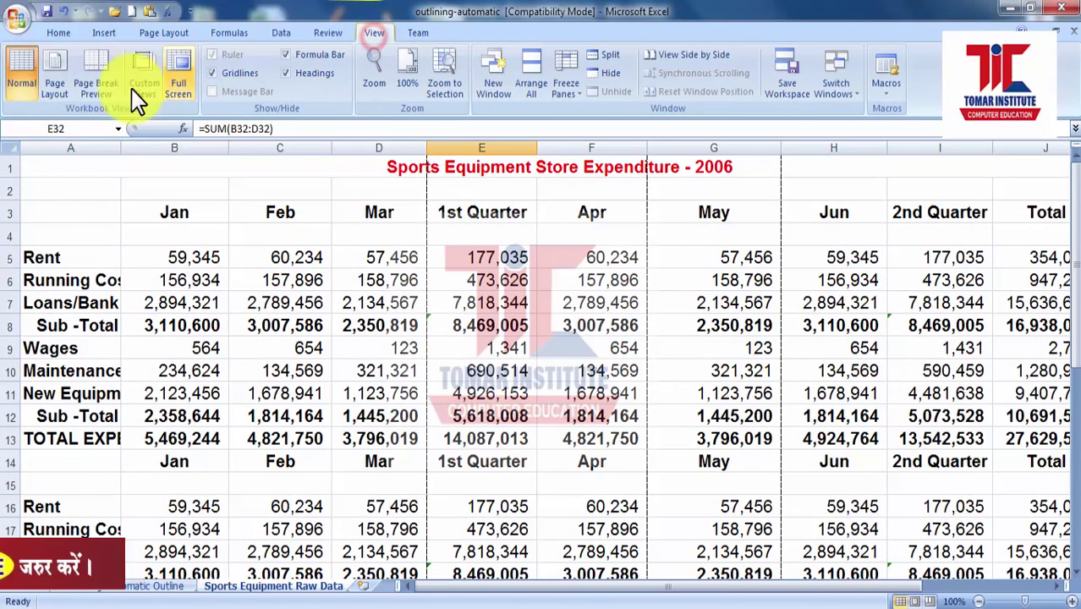
left_click(81, 93)
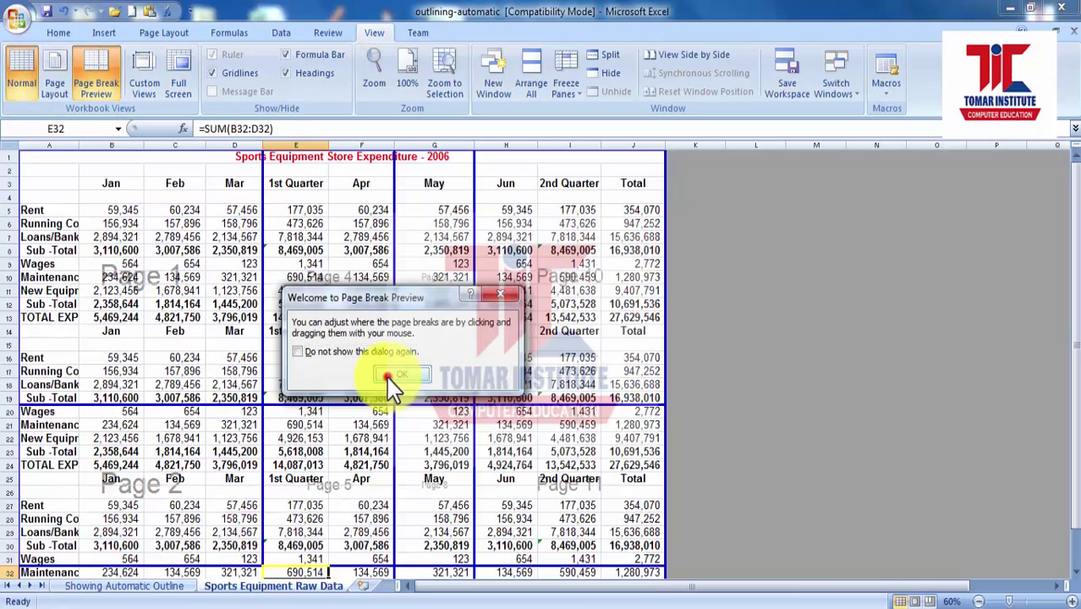
left_click(387, 377)
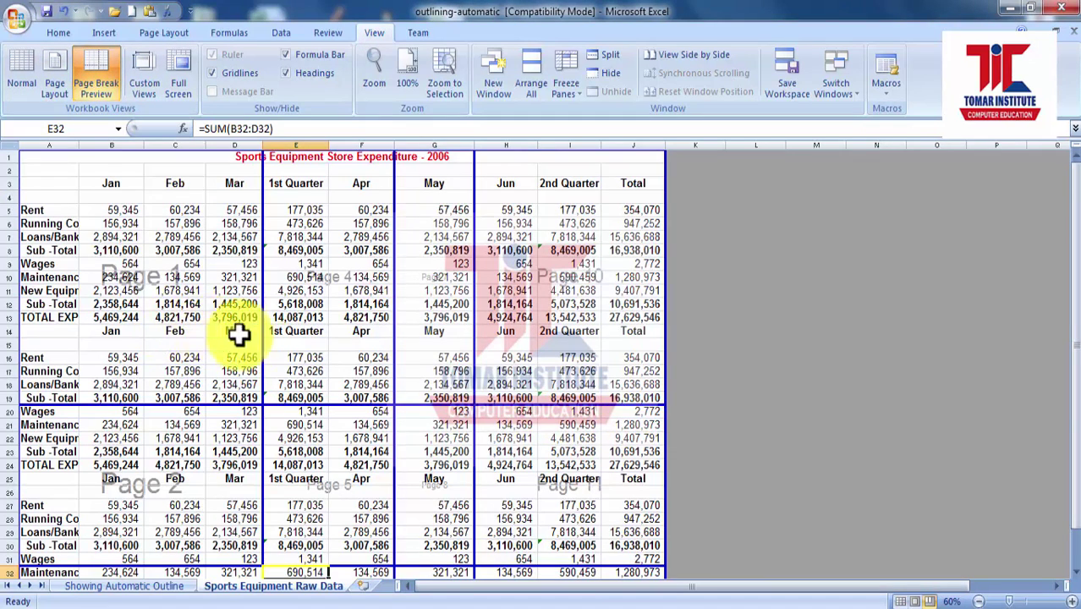
scroll(195, 446, "down", 2)
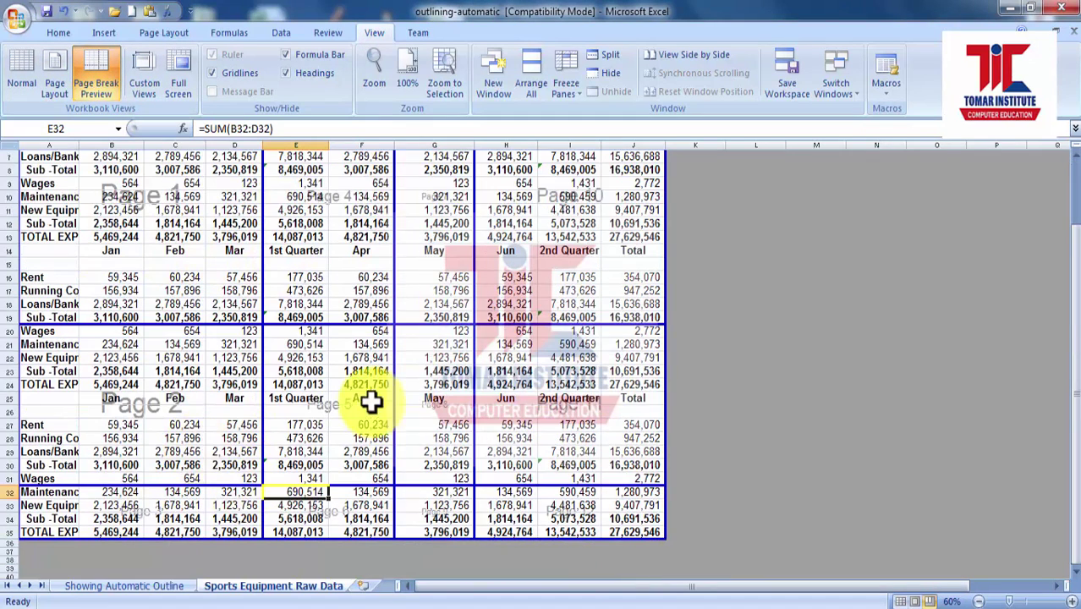
scroll(583, 386, "up", 2)
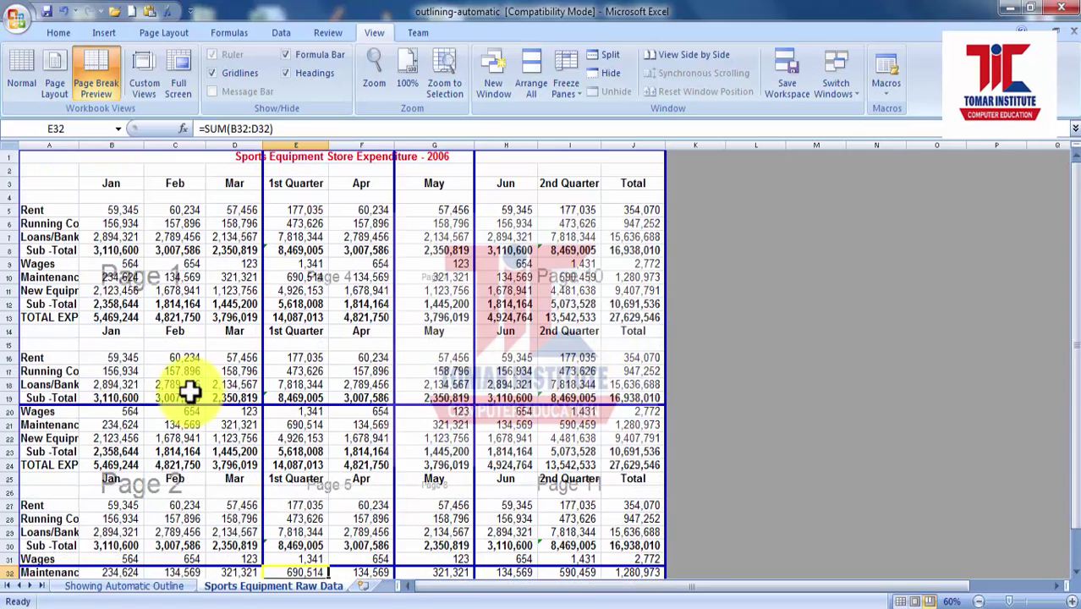
scroll(483, 494, "down", 2)
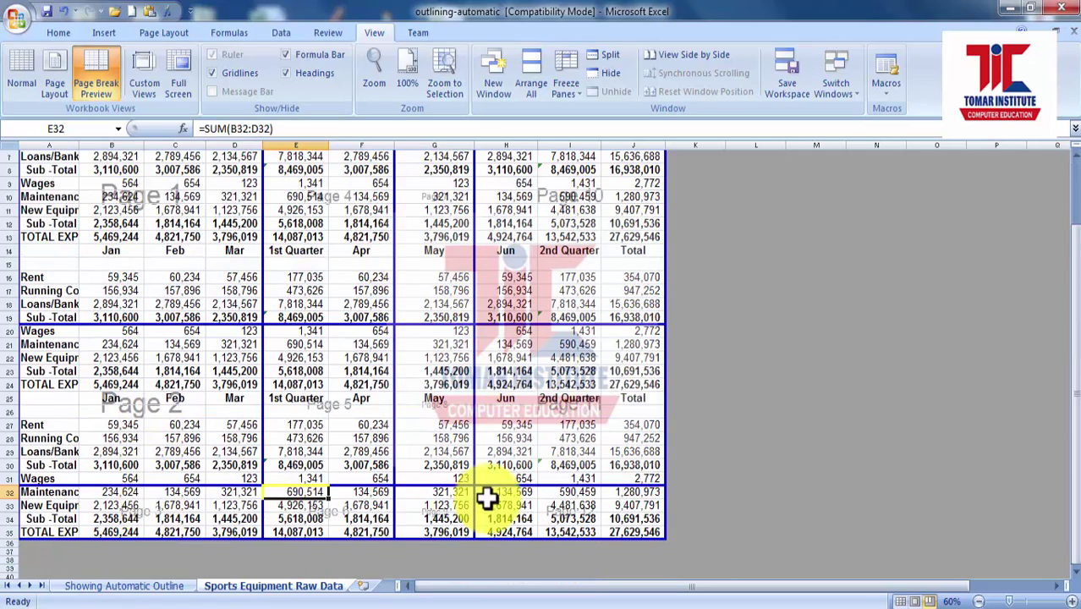
scroll(483, 495, "up", 2)
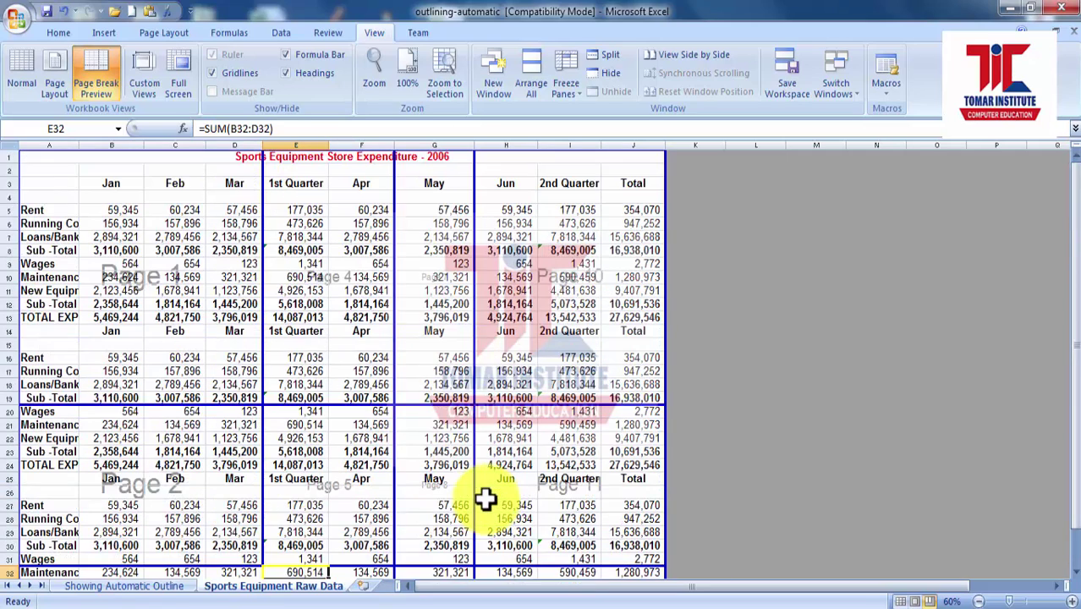
Step: Return to Normal view and reset all page breaks to automatic
left_click(32, 96)
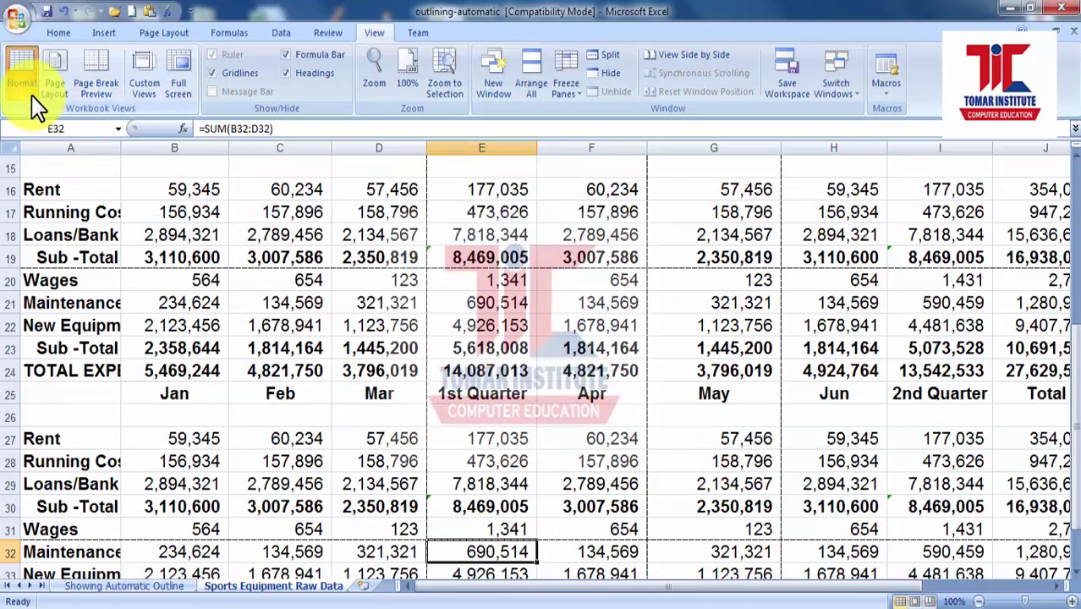
left_click(173, 36)
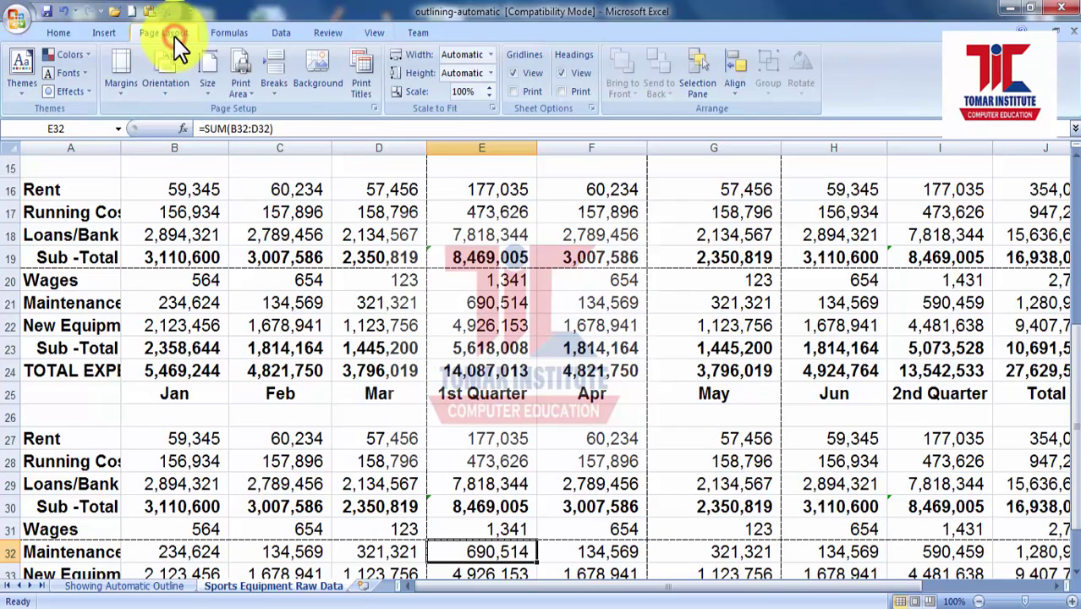
left_click(275, 92)
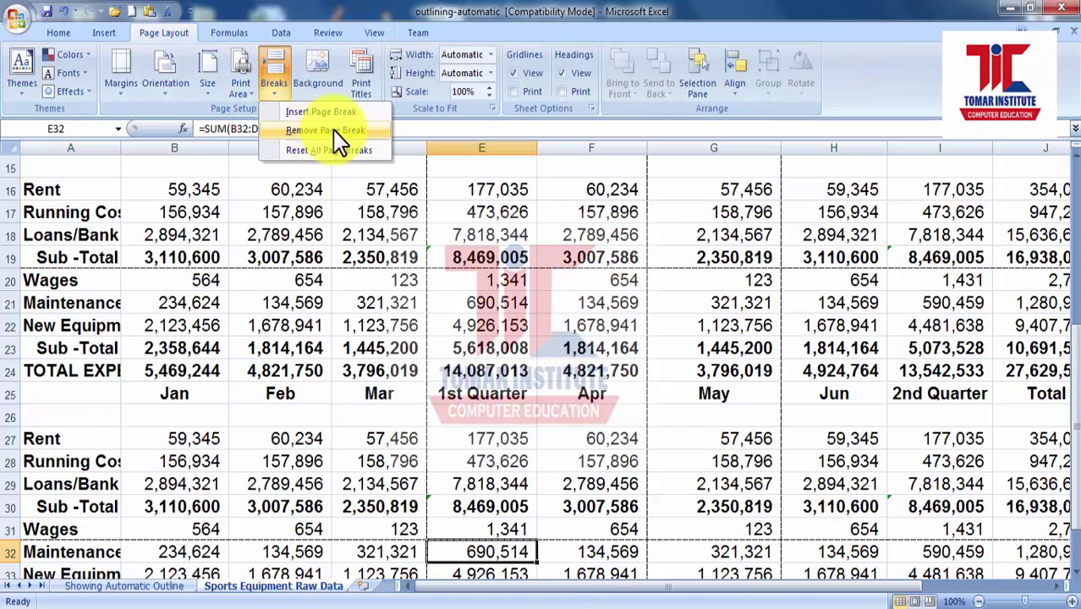
left_click(331, 151)
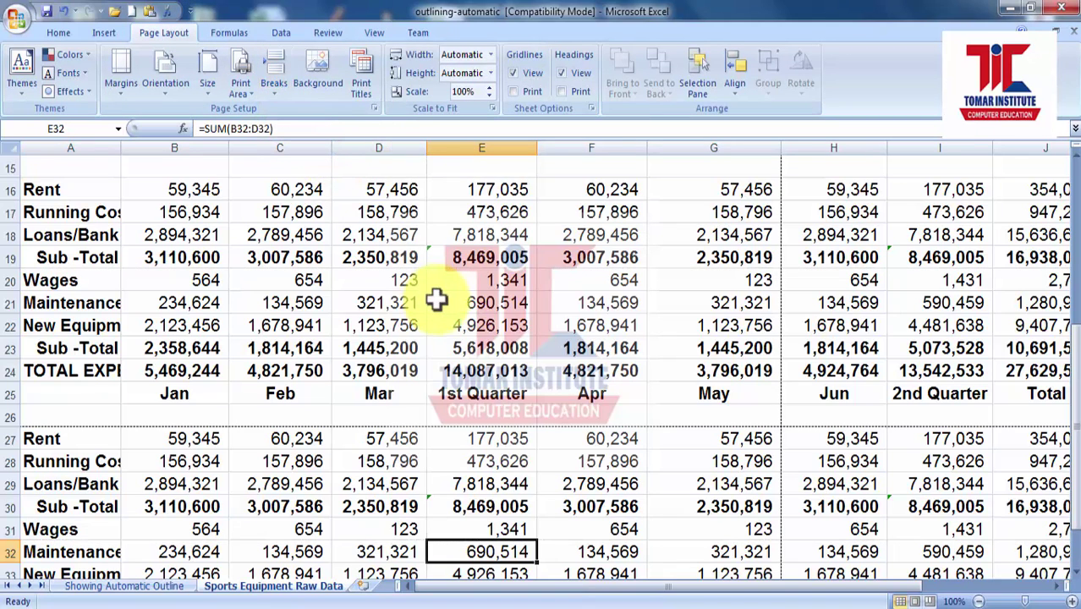
scroll(437, 302, "up", 5)
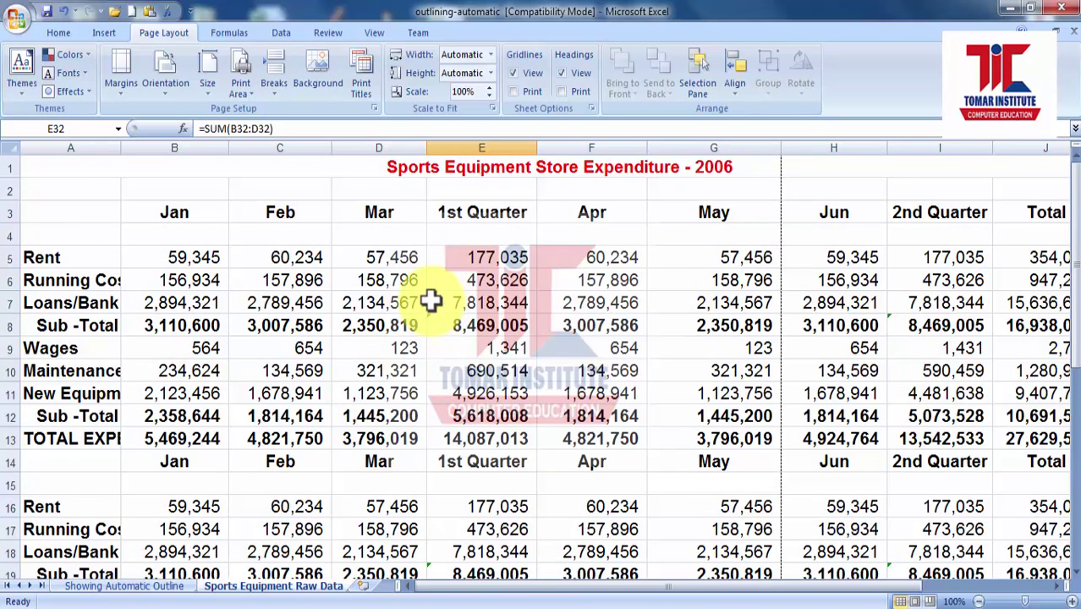
Step: Remove the page break at the active cell and close the Breaks menu
left_click(270, 95)
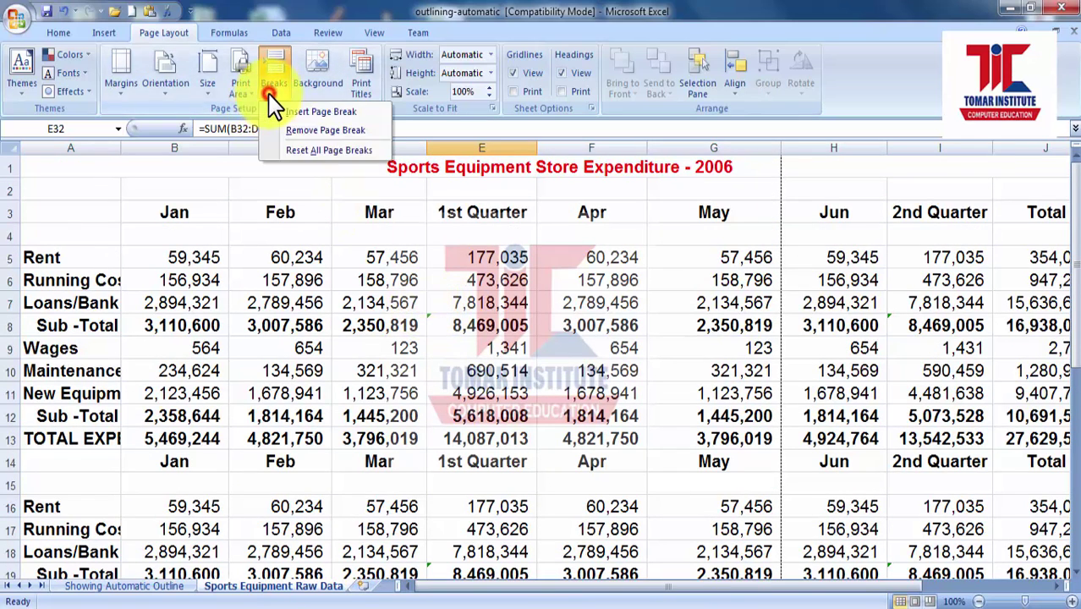
left_click(313, 131)
scroll(720, 279, "up", 7)
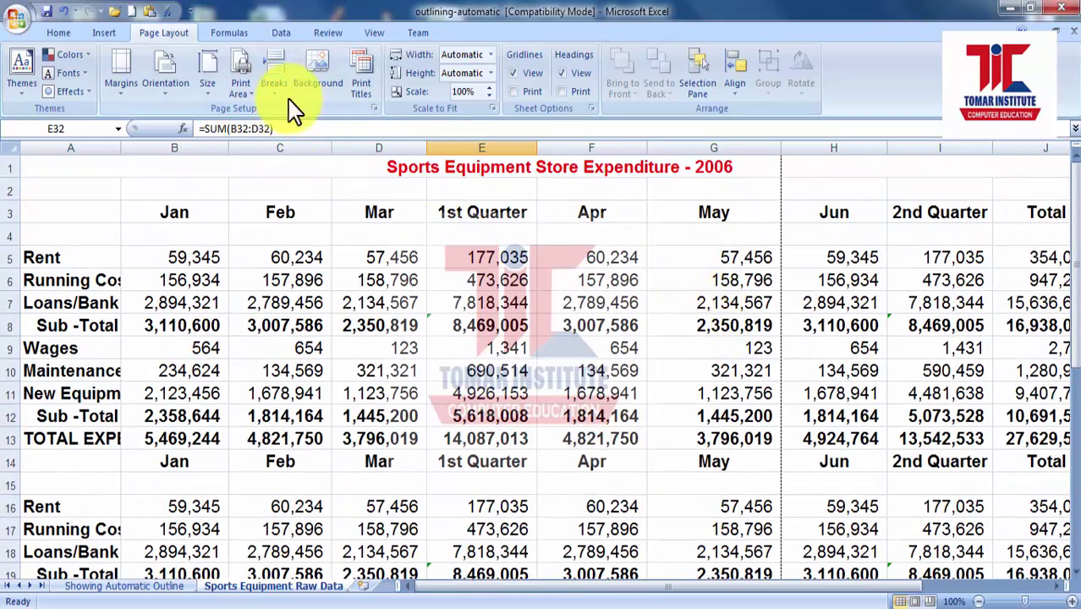
left_click(284, 94)
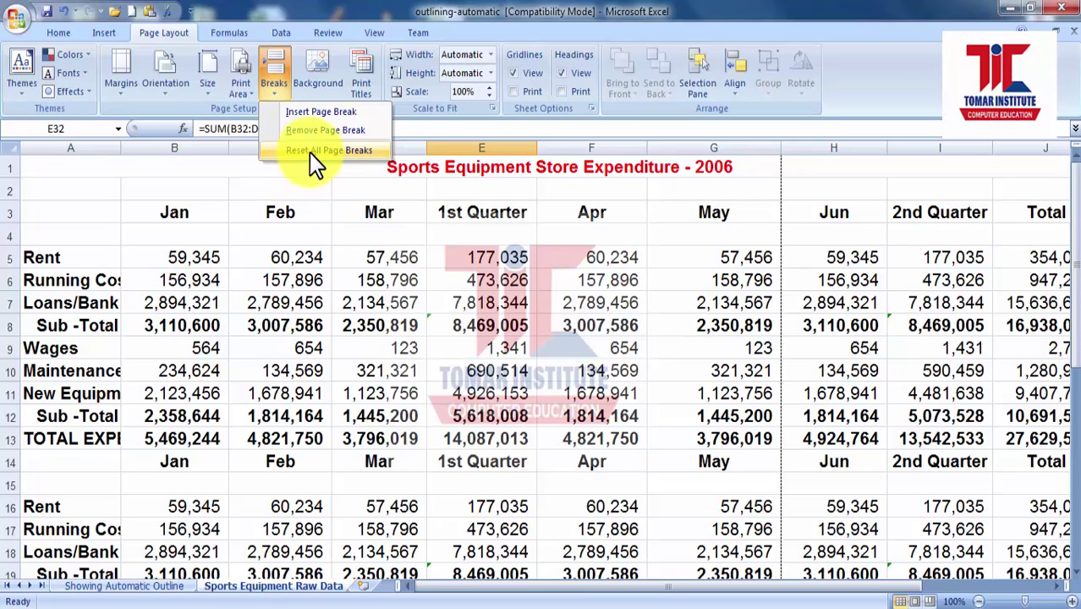
key("Escape")
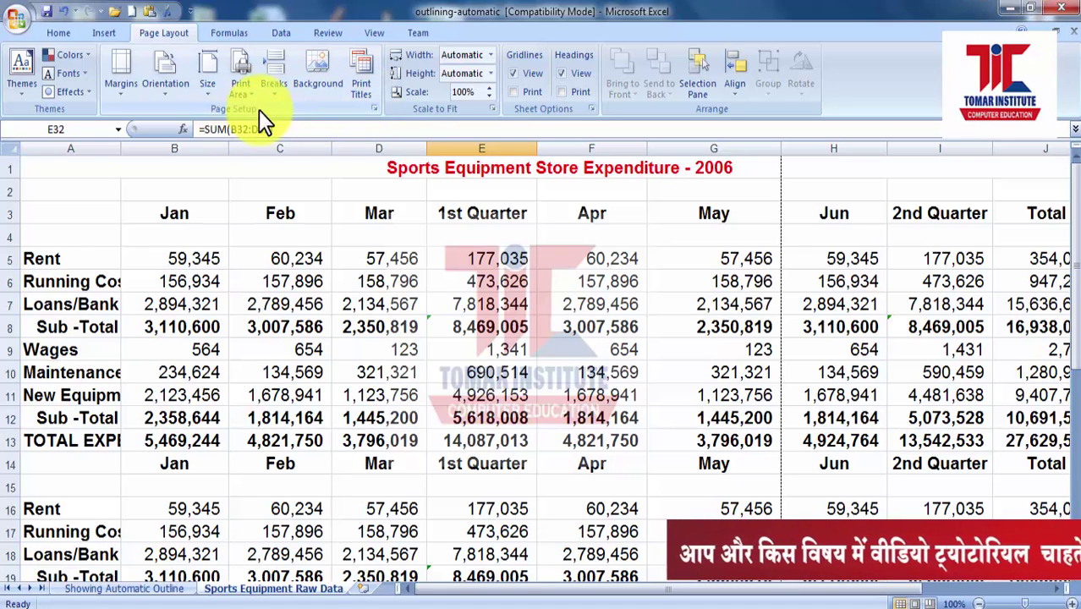
Step: Check Print Titles, cancel Page Setup unchanged, and show the Recent Documents list
left_click(363, 84)
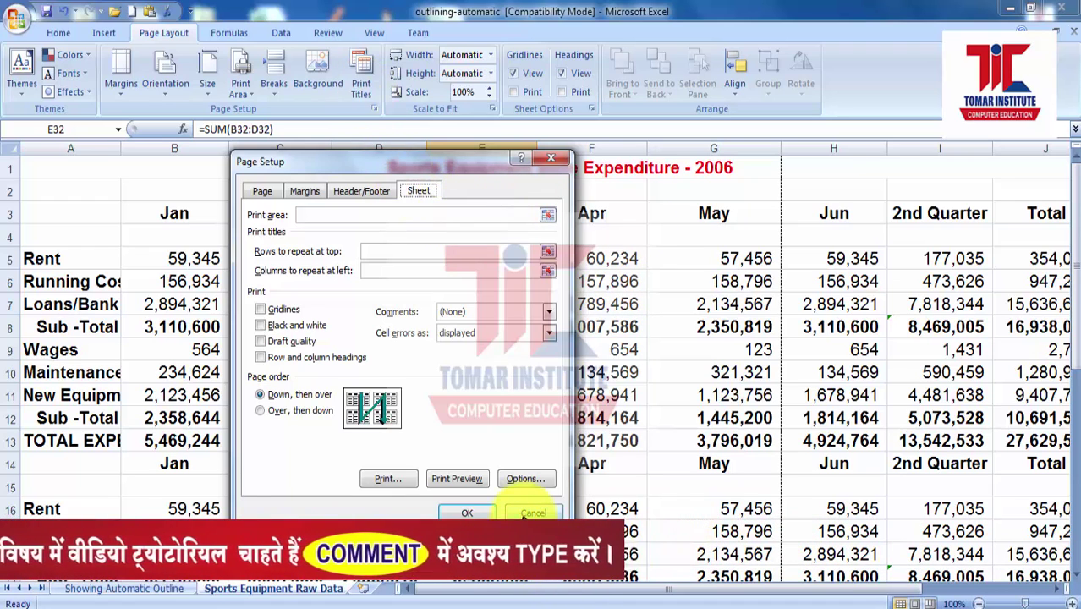
left_click(526, 512)
scroll(525, 510, "down", 2)
scroll(525, 507, "up", 2)
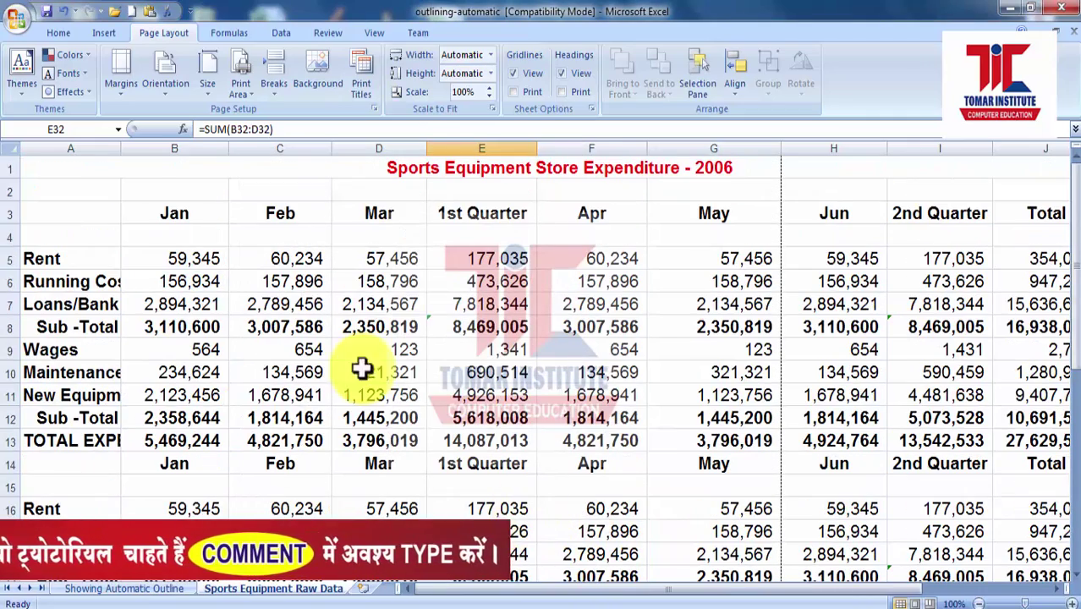
left_click(17, 36)
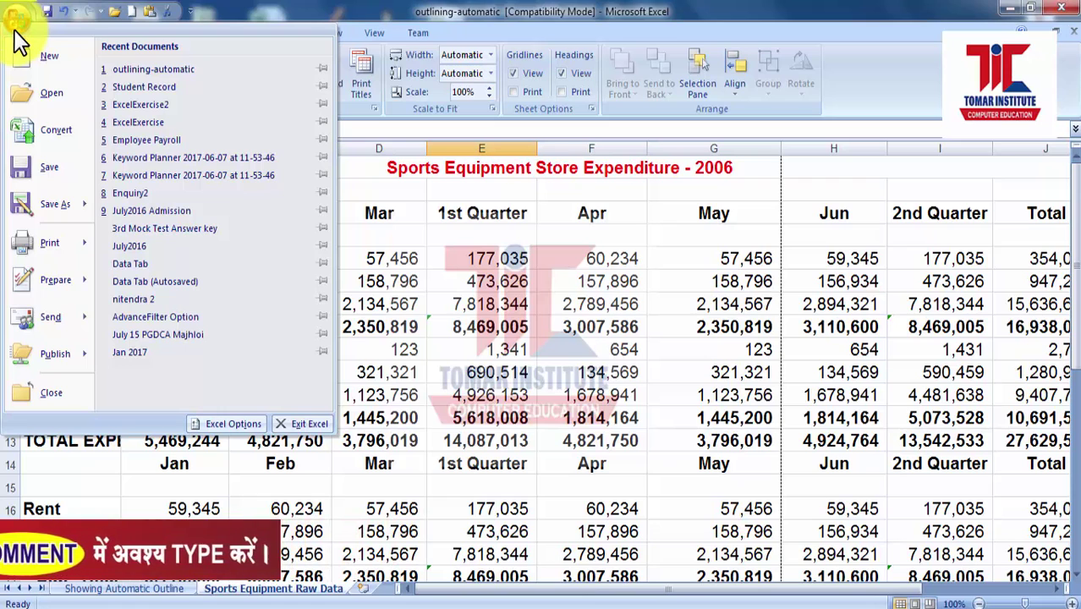
Step: Open the Keyword Planner workbook from Recent Documents
left_click(169, 157)
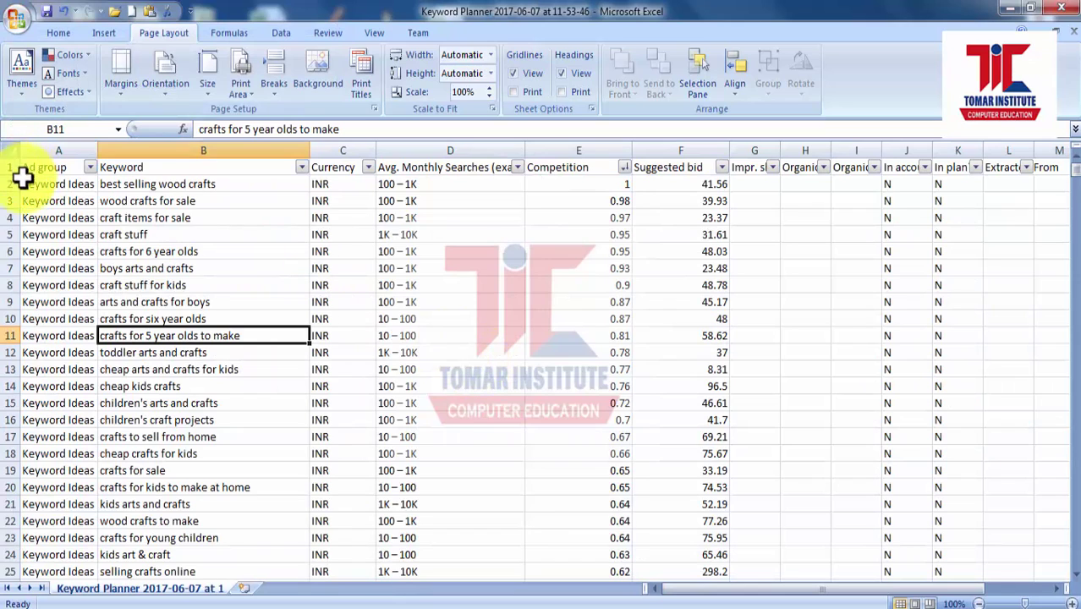
scroll(326, 406, "down", 7)
scroll(325, 406, "up", 4)
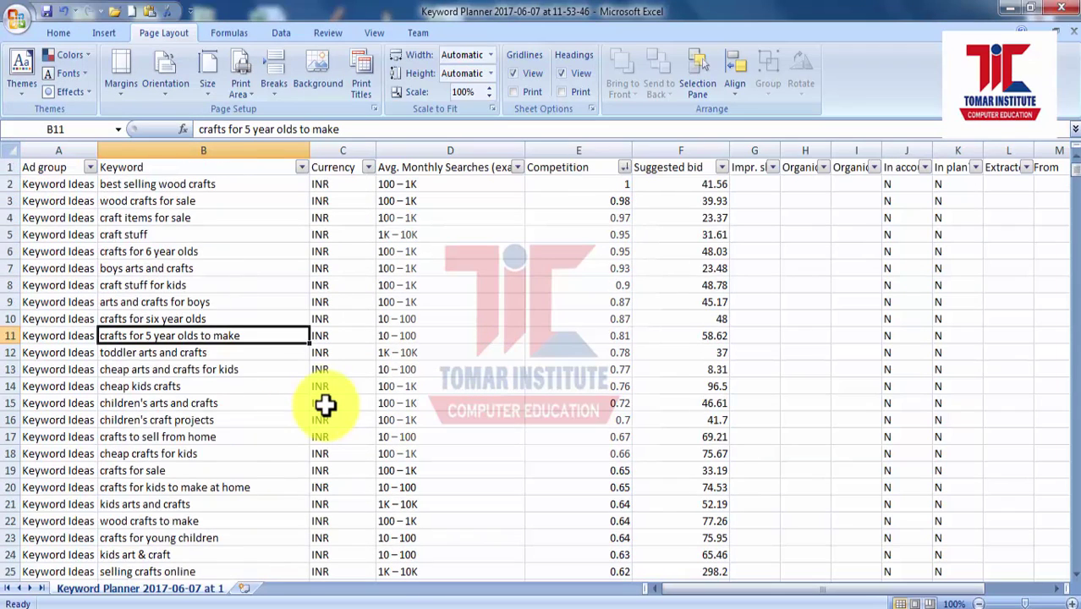
Step: Make the row 1 headers bold, yellow-filled, and 18-point
left_click(7, 167)
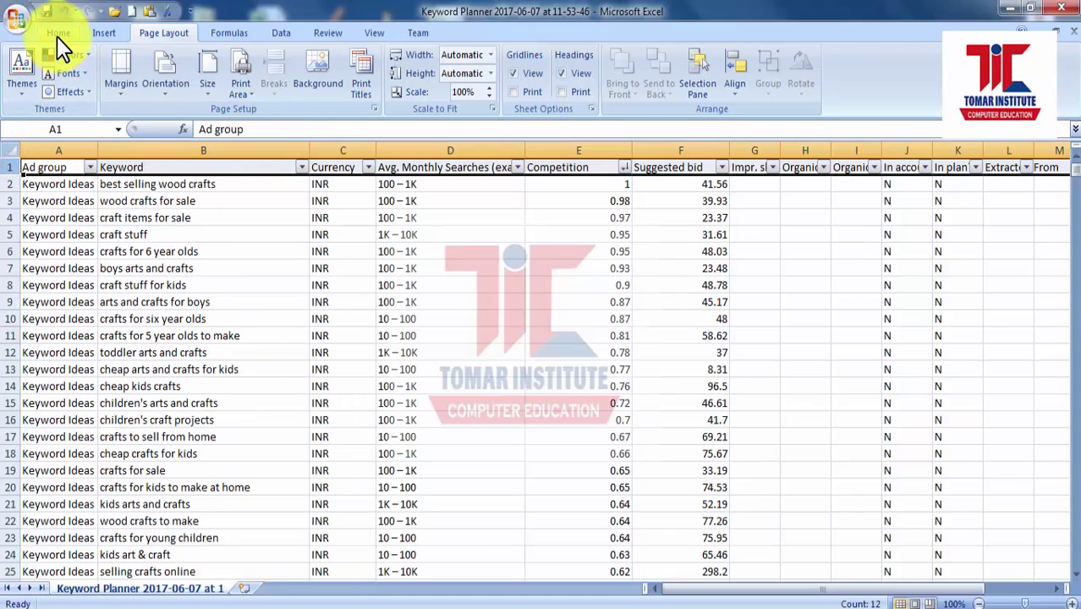
left_click(57, 35)
left_click(137, 86)
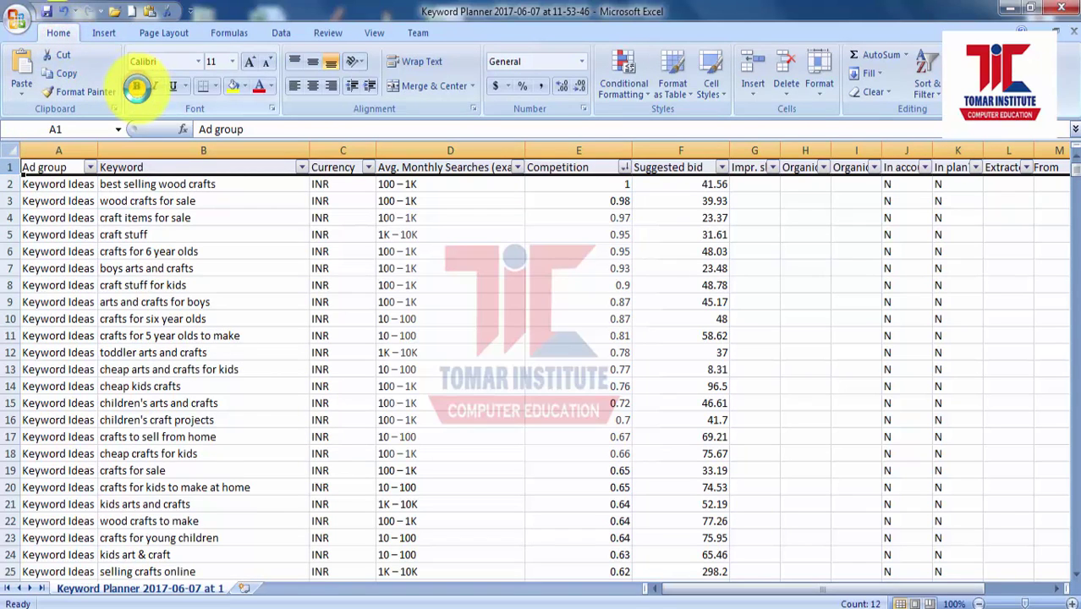
left_click(236, 90)
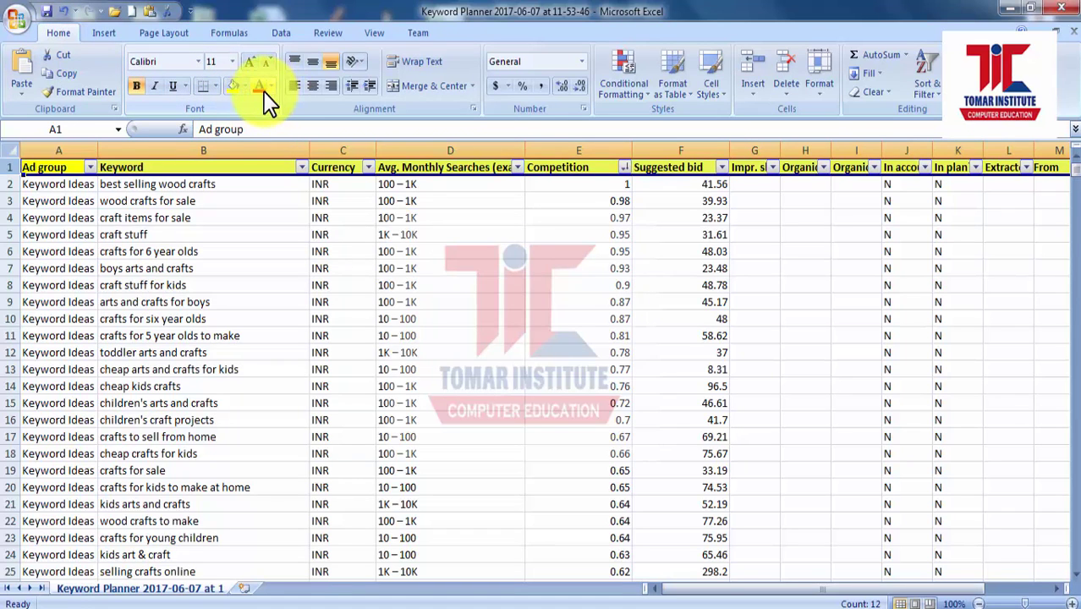
left_click(231, 61)
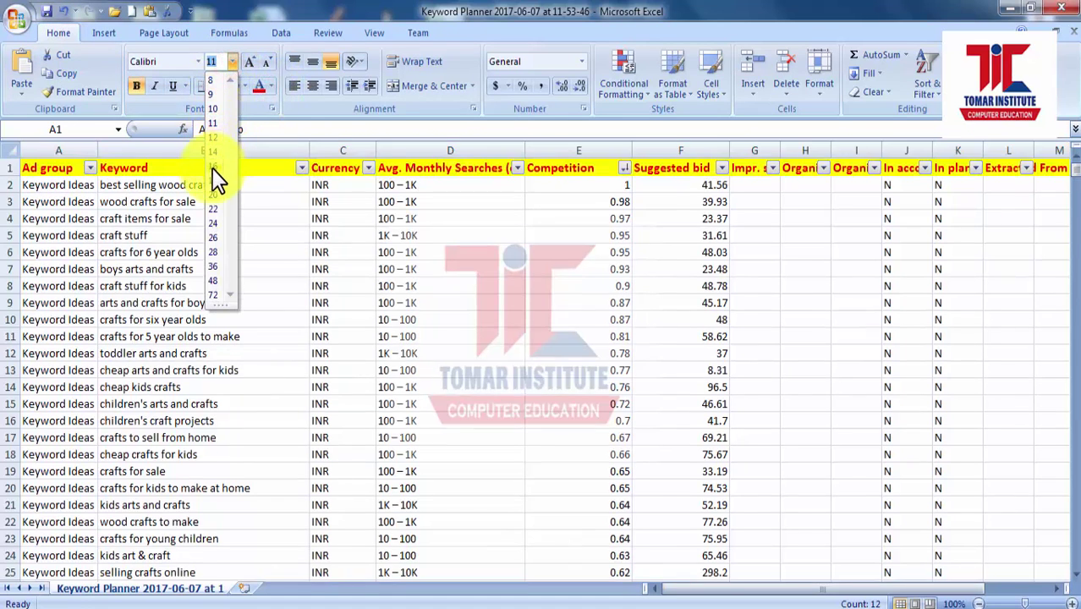
left_click(217, 192)
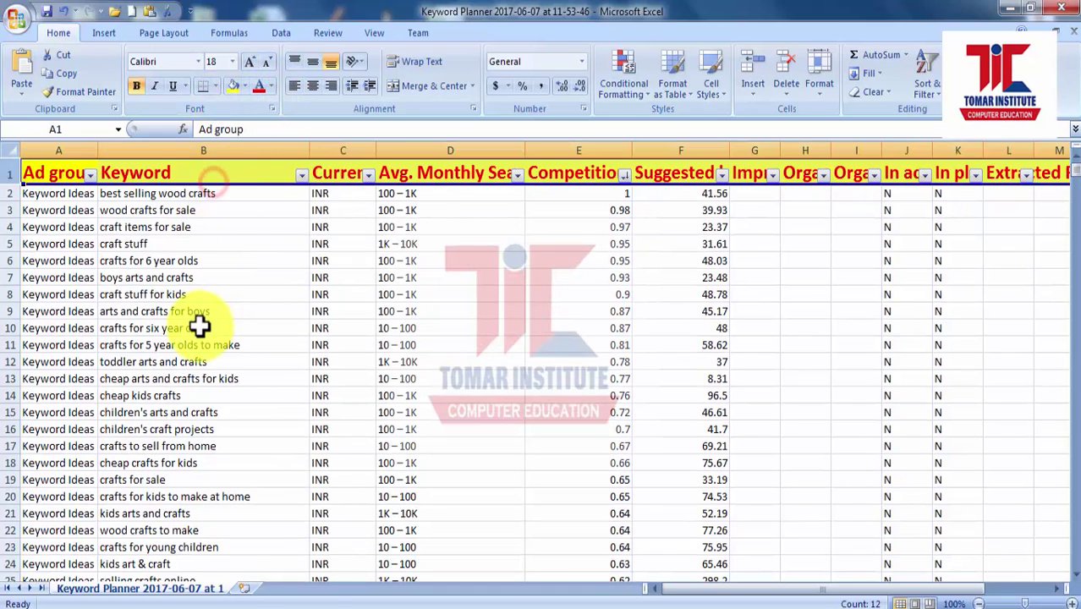
left_click(203, 328)
Step: Widen column A to fit Ad group and narrow column B to fit the keywords
mouse_move(98, 150)
left_mouse_down()
mouse_move(153, 150)
mouse_move(116, 150)
left_mouse_up()
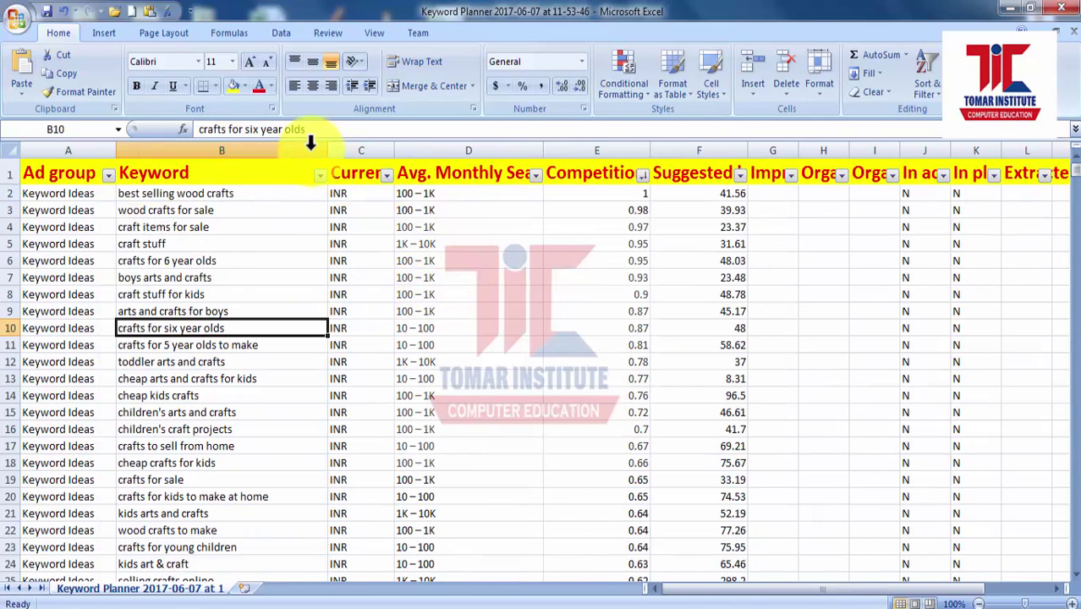
left_click_drag(328, 150, 293, 150)
left_click(437, 313)
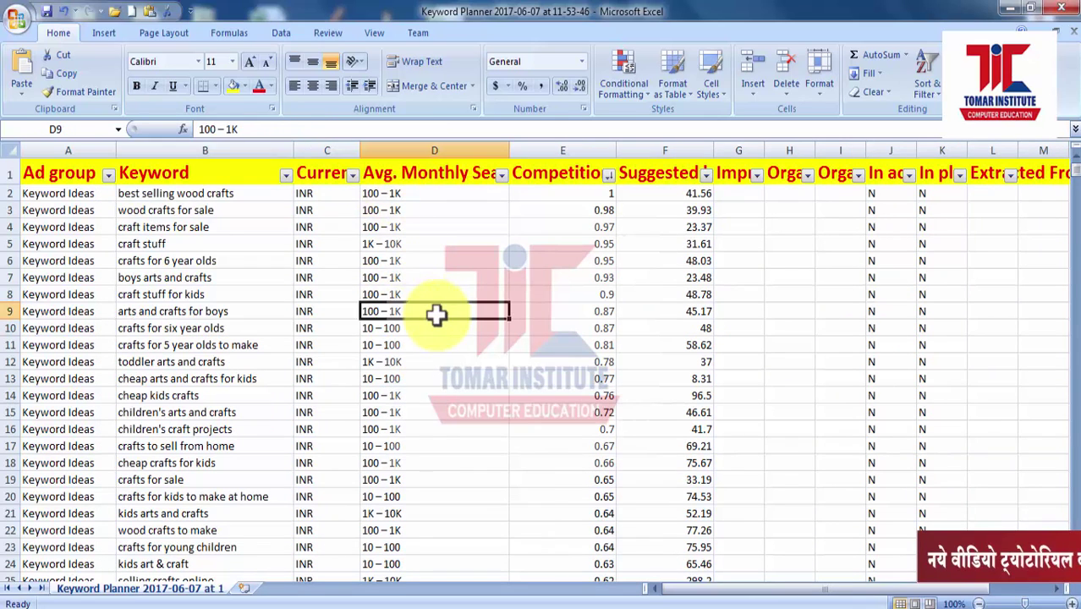
Step: Turn off the filter arrows on header row 1
left_click(6, 172)
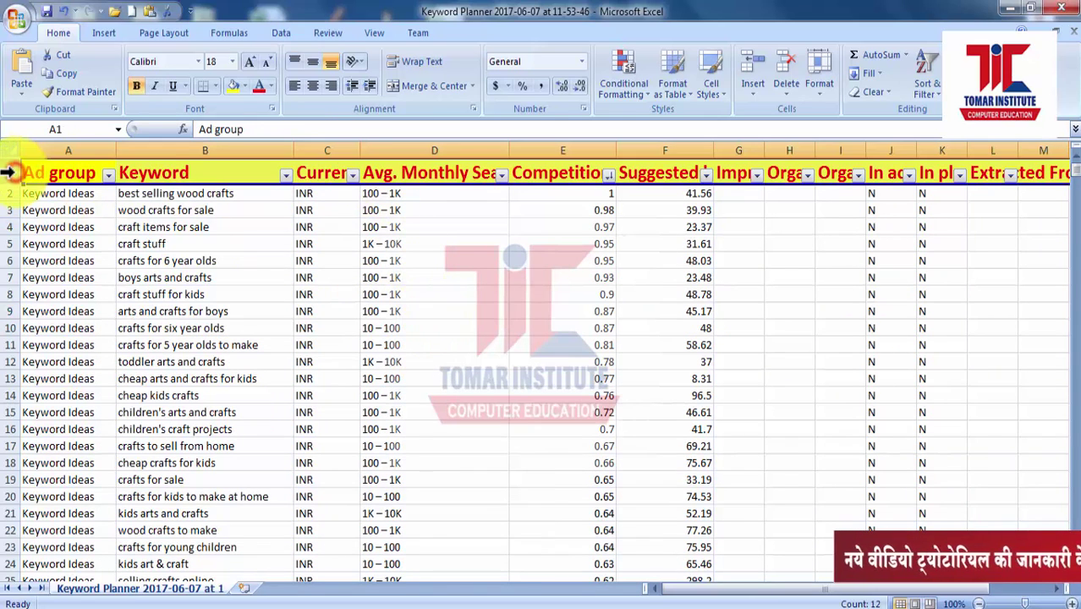
left_click(936, 99)
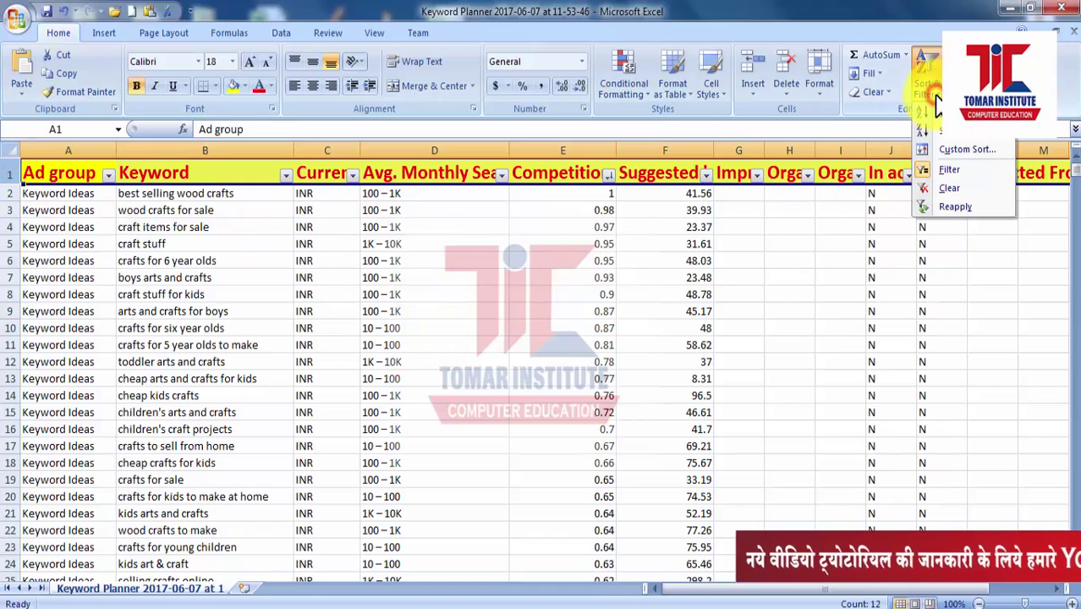
left_click(947, 167)
Step: Autofit column D to Avg. Monthly Searches and widen columns E and F
left_click(434, 311)
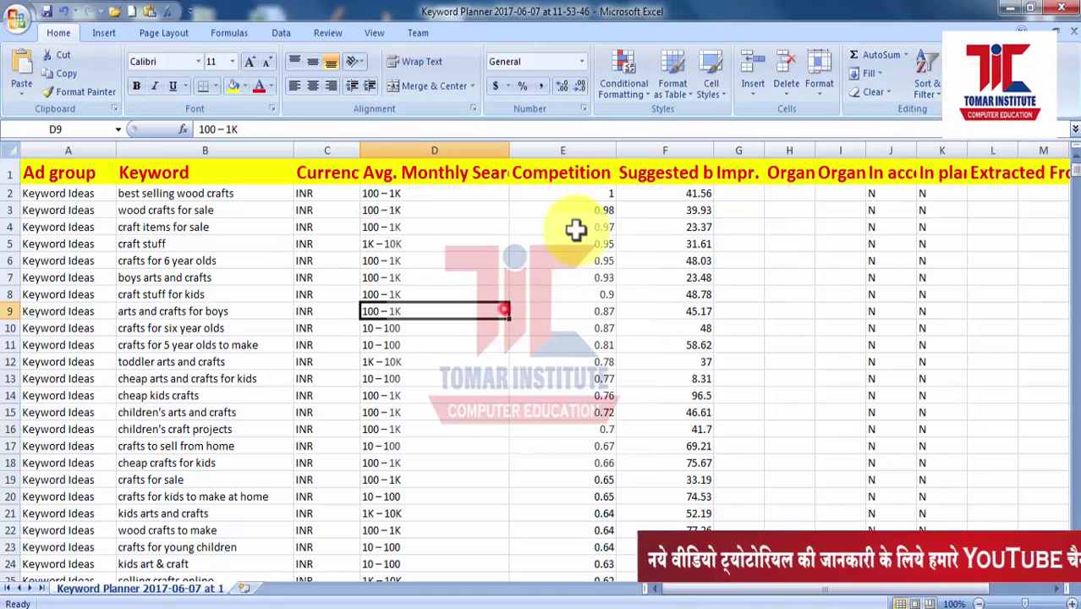
double_click(509, 150)
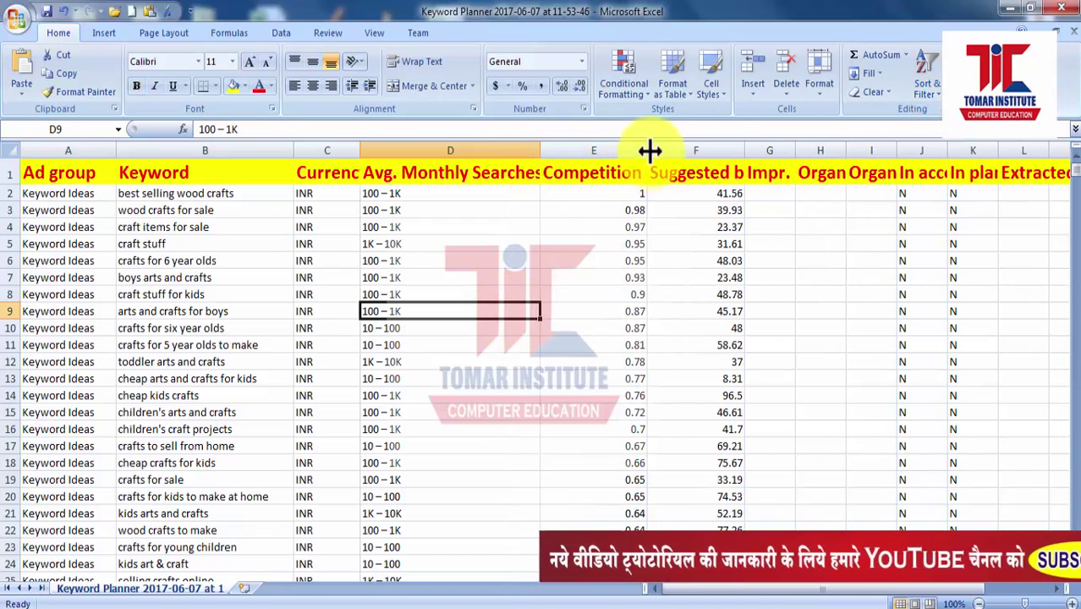
left_click_drag(648, 150, 664, 150)
left_click(764, 150)
left_click_drag(764, 151, 796, 151)
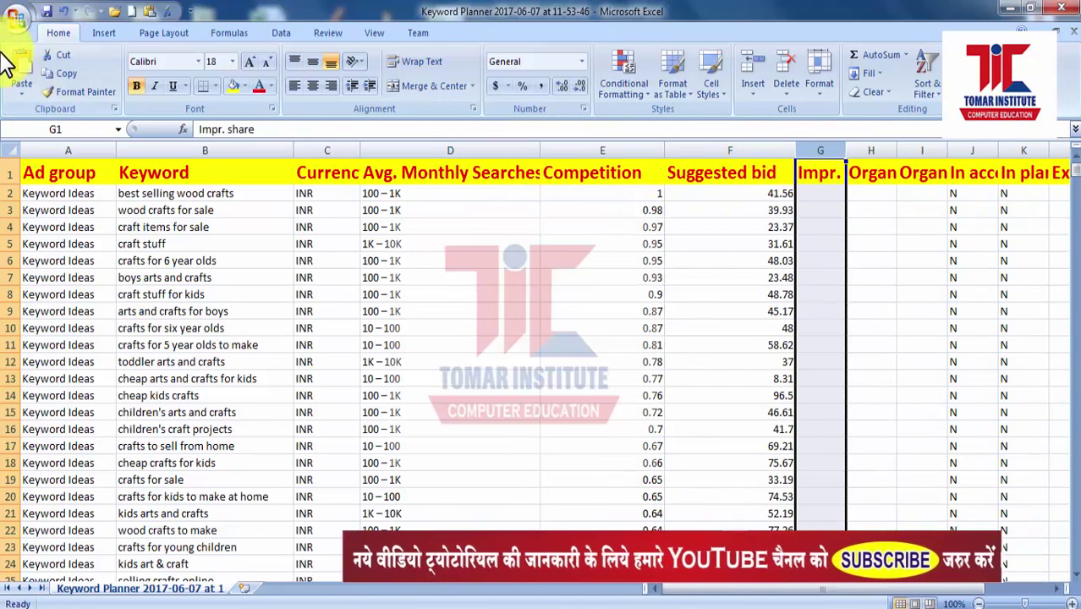
Step: Open Print Preview, zoom in, and drag the right margin outward to fit more columns
left_click(13, 24)
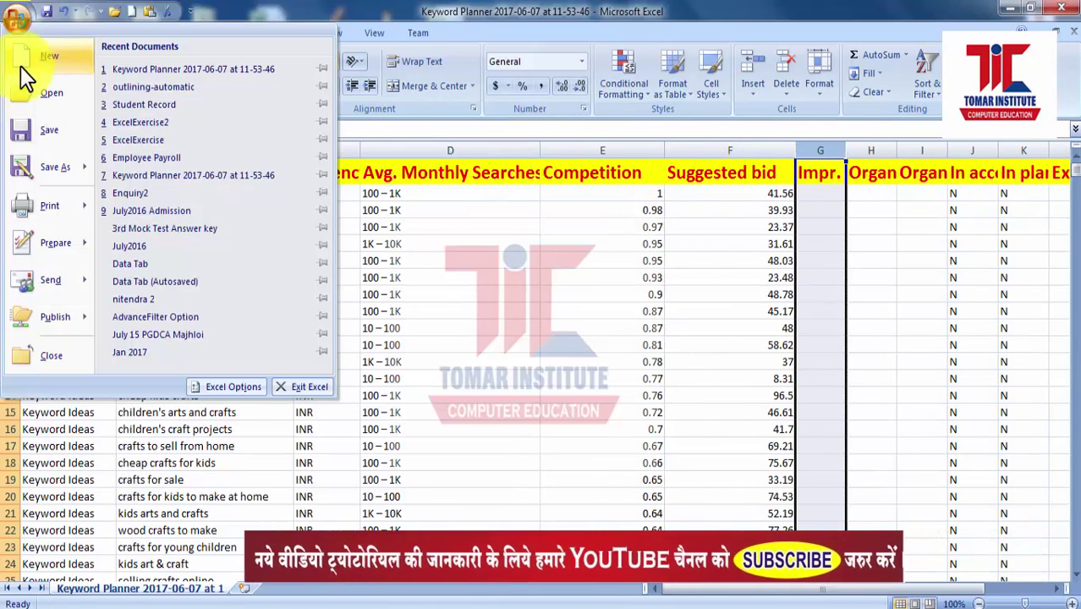
mouse_move(85, 208)
left_click(312, 221)
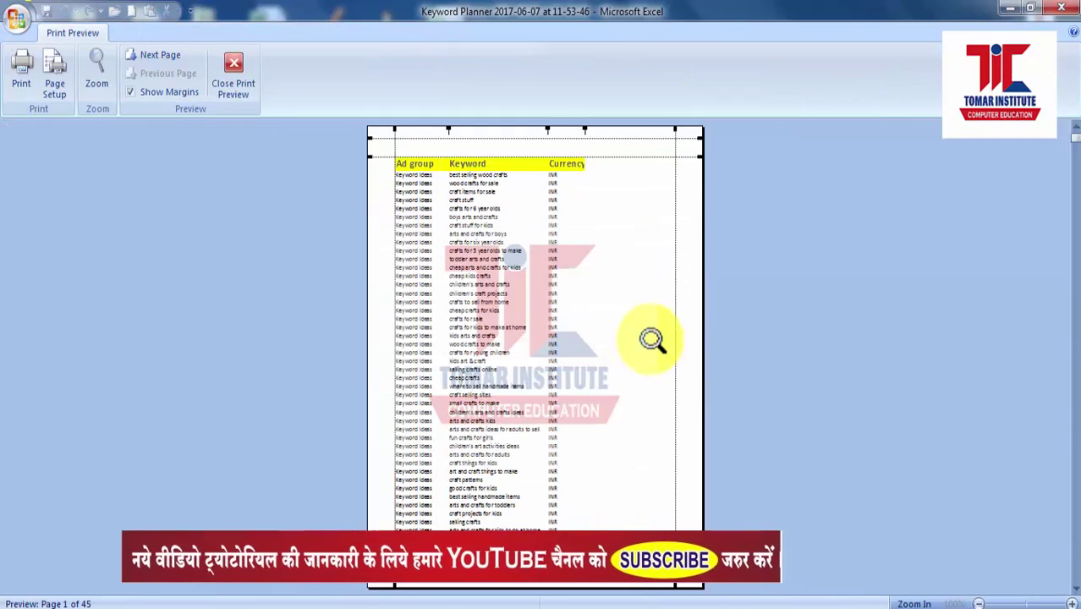
left_click(626, 329)
scroll(518, 304, "up", 2)
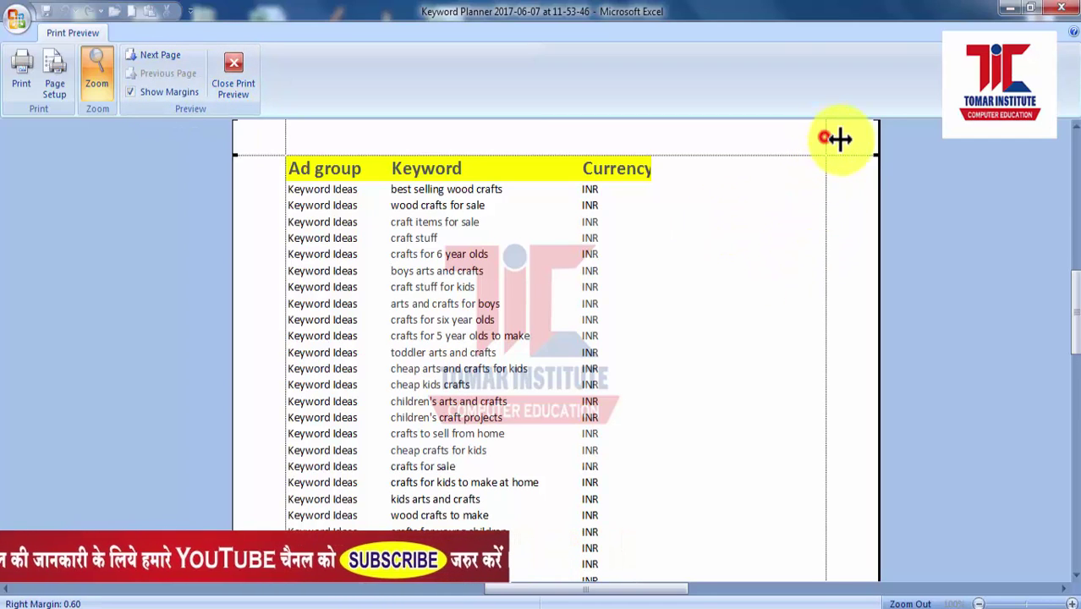
left_click_drag(822, 137, 871, 145)
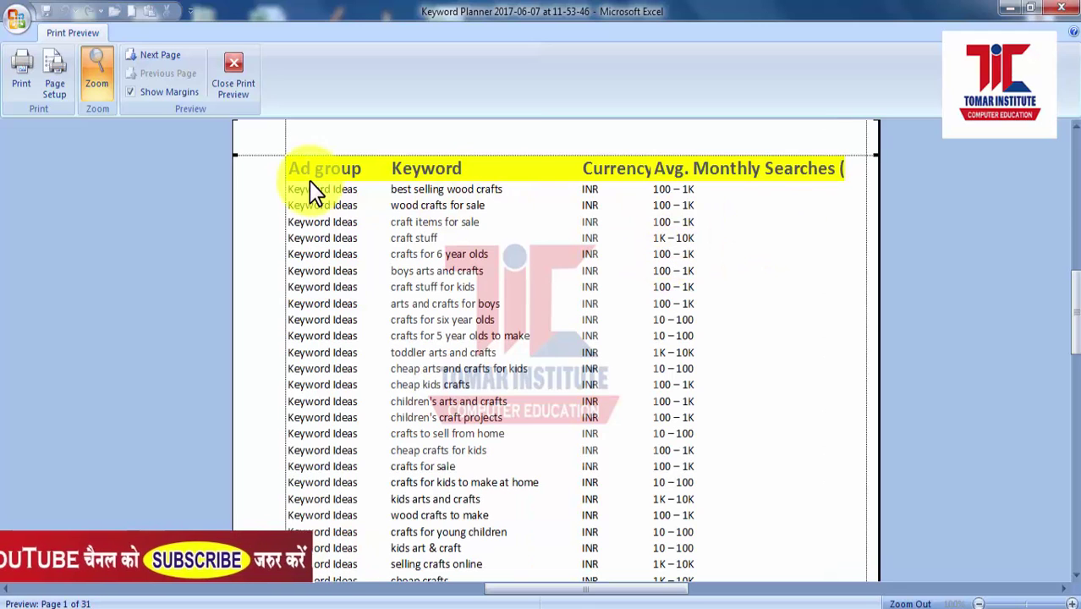
Step: Page forward through the printed pages, then back to the first page
left_click(162, 56)
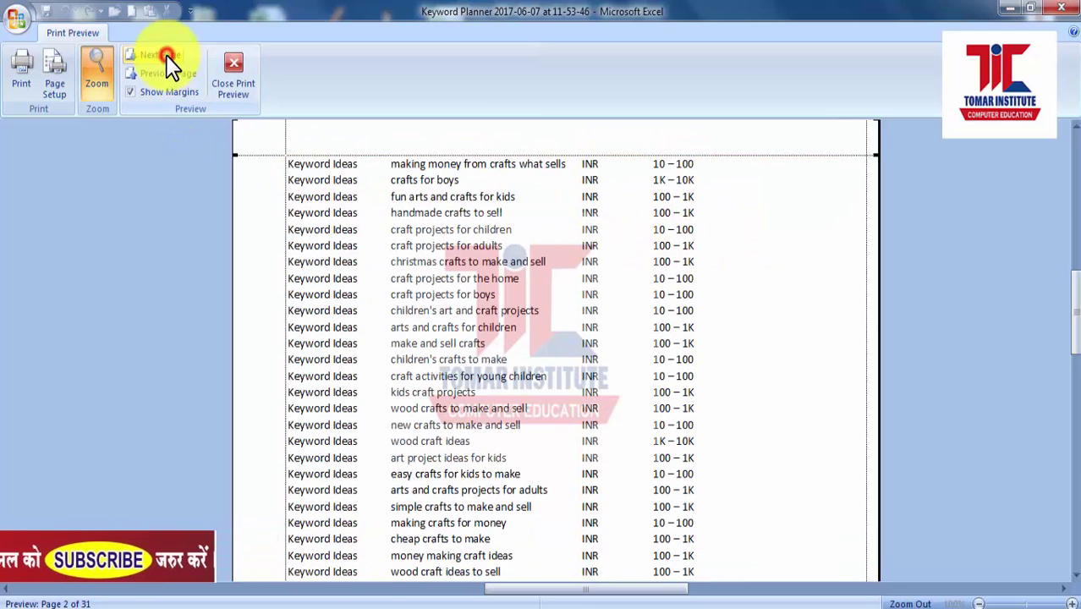
scroll(592, 265, "down", 3)
scroll(593, 266, "up", 3)
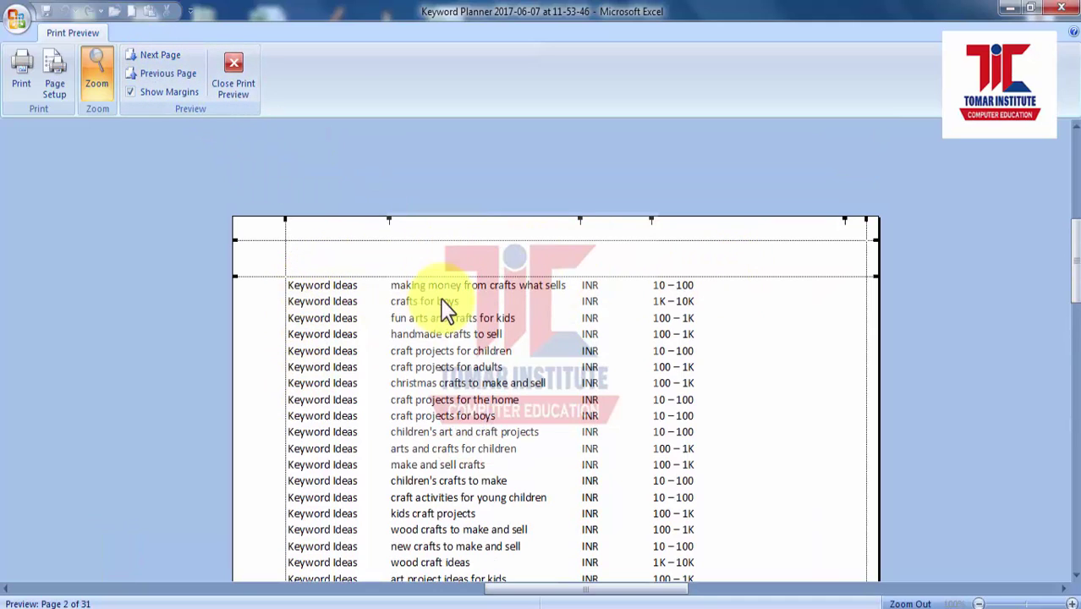
left_click(163, 56)
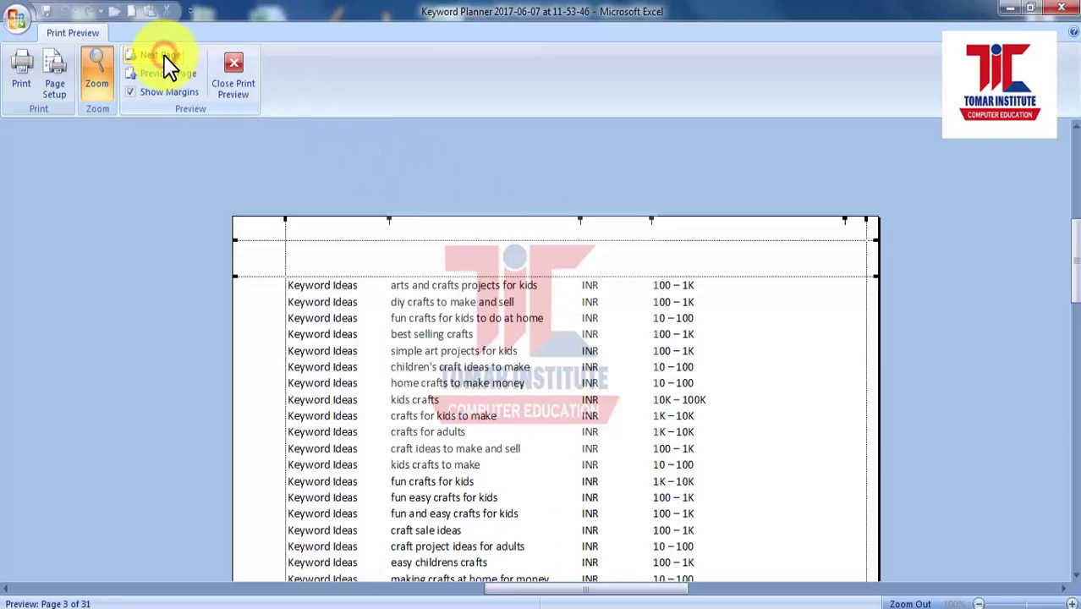
left_click(163, 56)
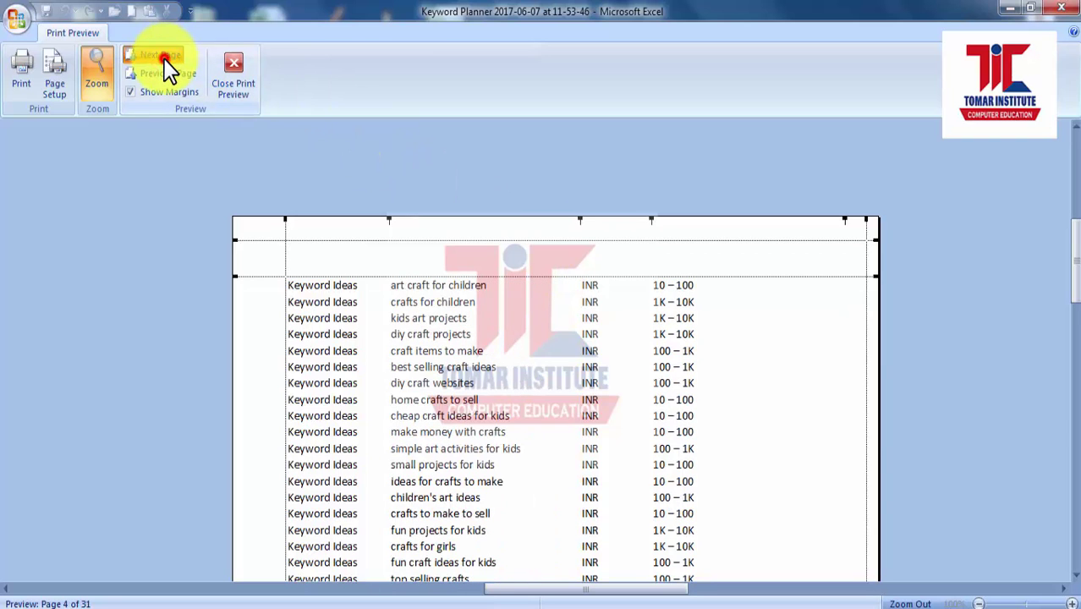
left_click(164, 56)
left_click(164, 56)
scroll(563, 321, "down", 3)
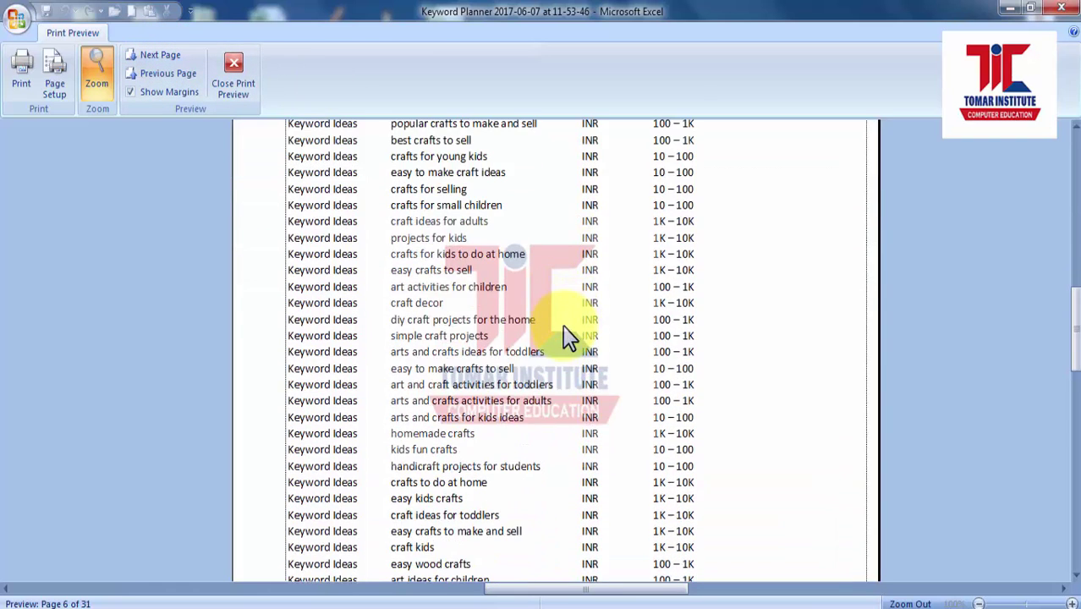
scroll(347, 326, "up", 3)
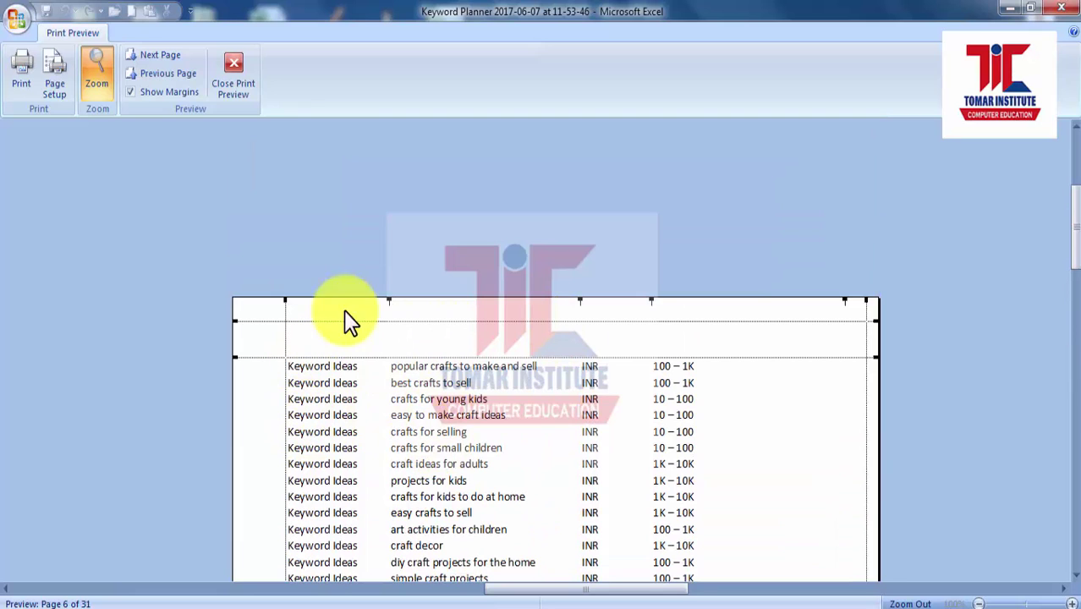
left_click(156, 77)
left_click(157, 77)
left_click(157, 77)
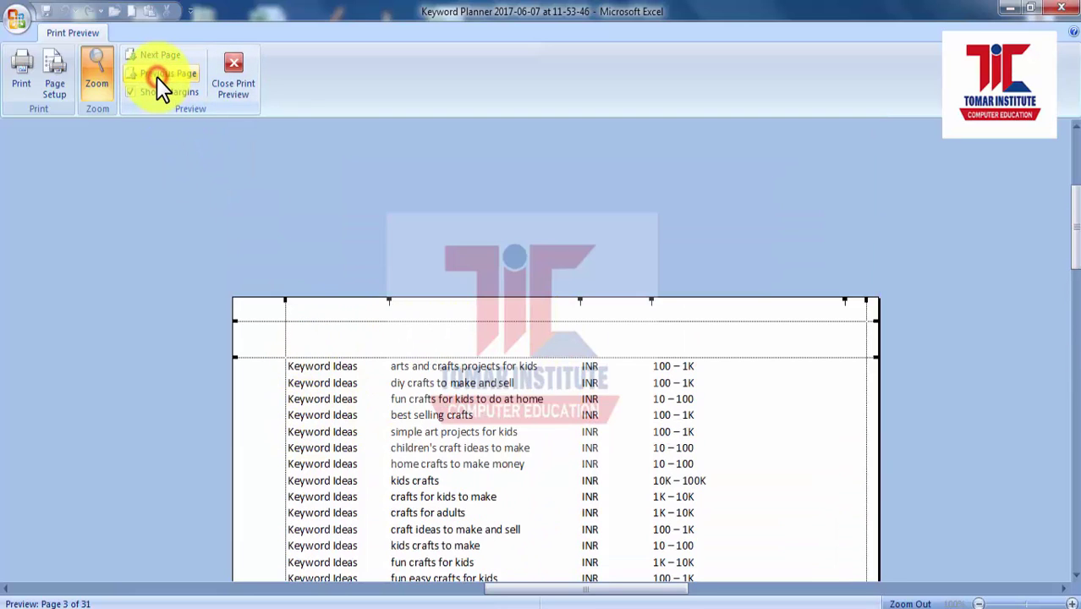
left_click(156, 77)
left_click(156, 77)
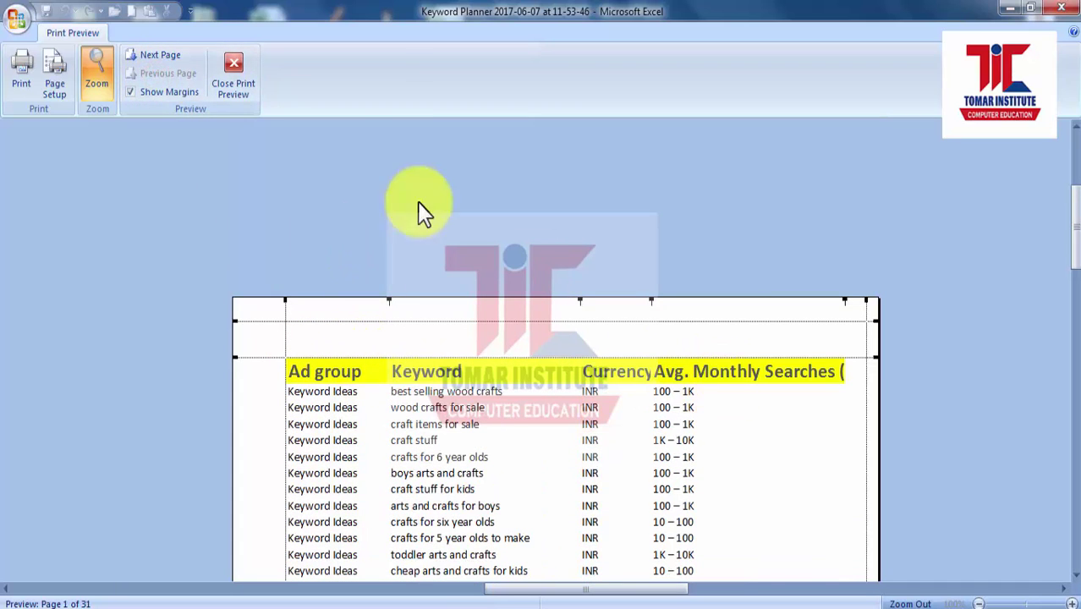
Step: Close the print preview and return to the Keyword Planner worksheet at cell F12
left_click(245, 86)
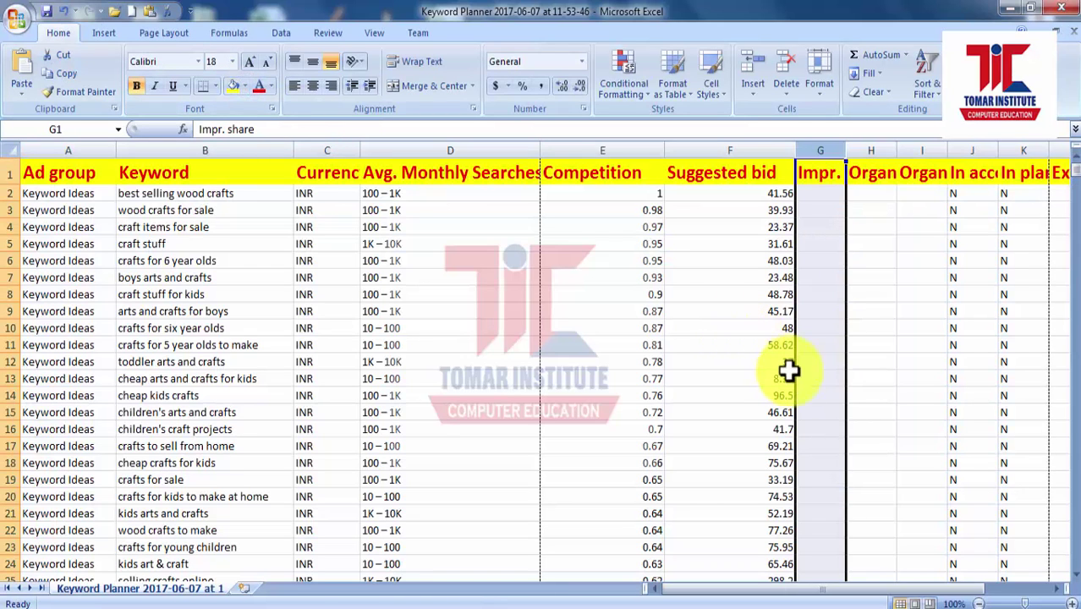
left_click(688, 369)
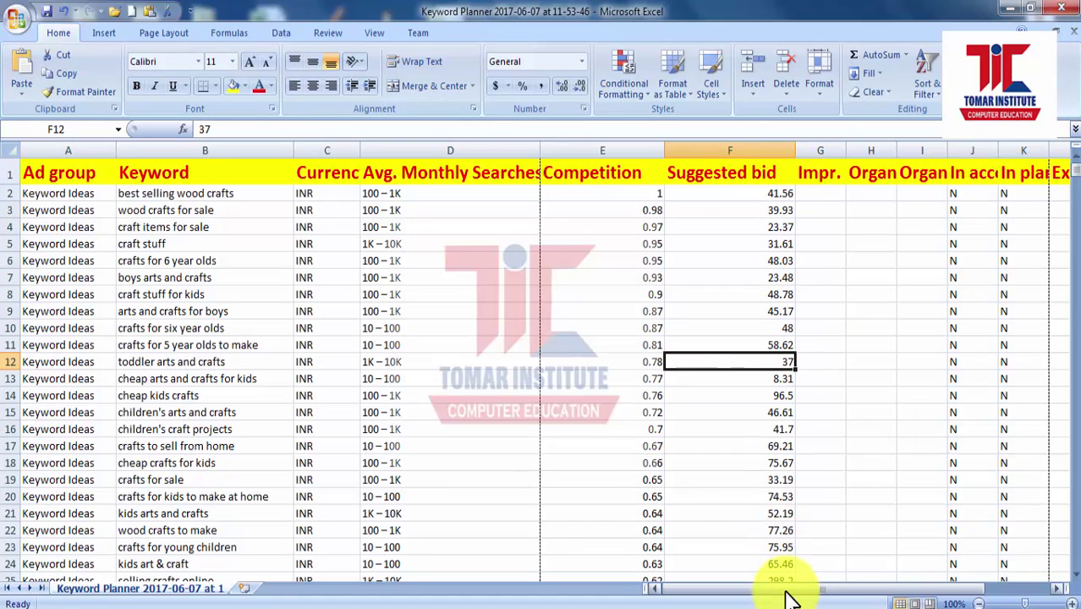
mouse_move(798, 588)
left_mouse_down()
mouse_move(937, 592)
mouse_move(719, 586)
left_mouse_up()
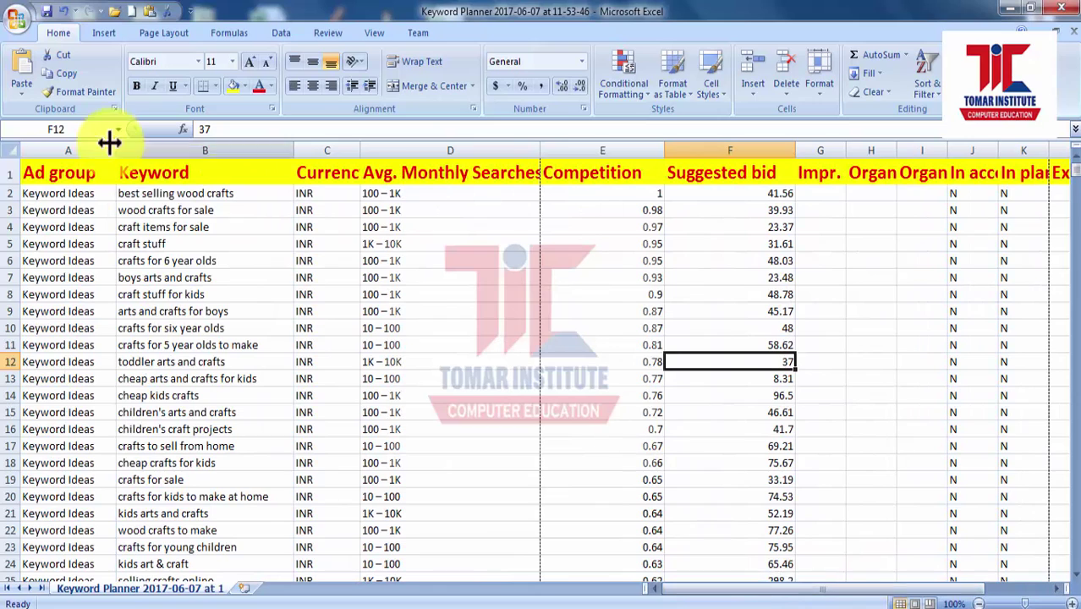
scroll(258, 416, "down", 4)
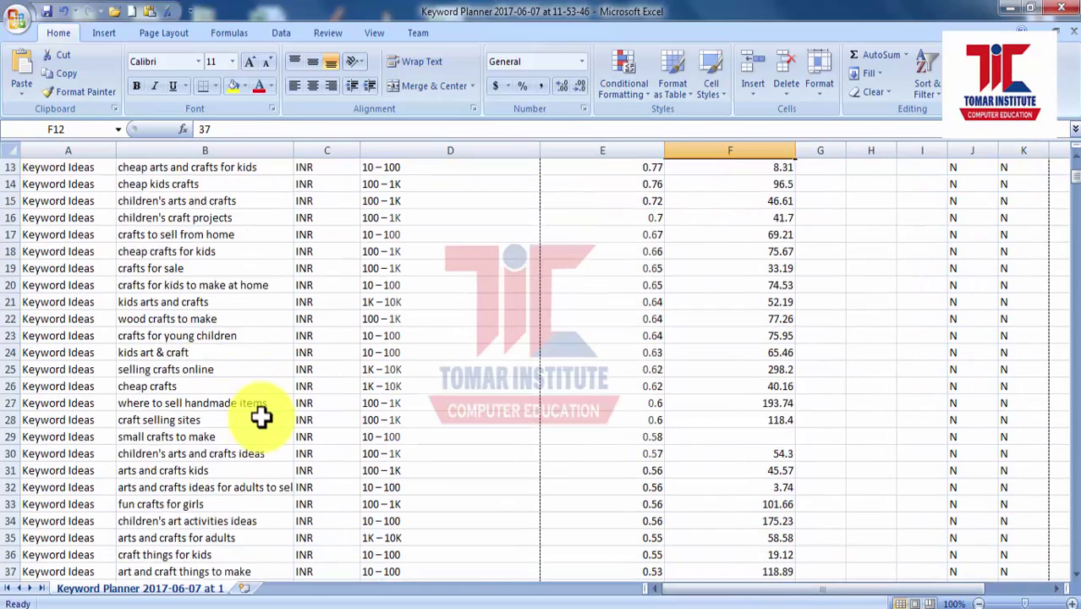
scroll(268, 411, "down", 5)
scroll(256, 391, "up", 9)
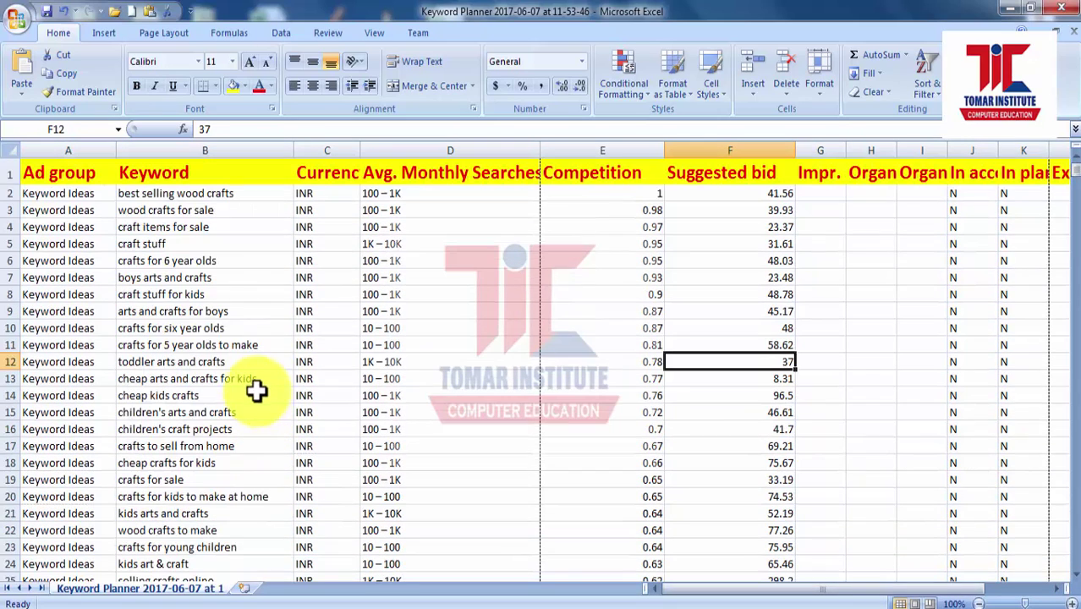
Step: In Print Titles, set Rows to repeat at top to $1:$1 and confirm
left_click(179, 38)
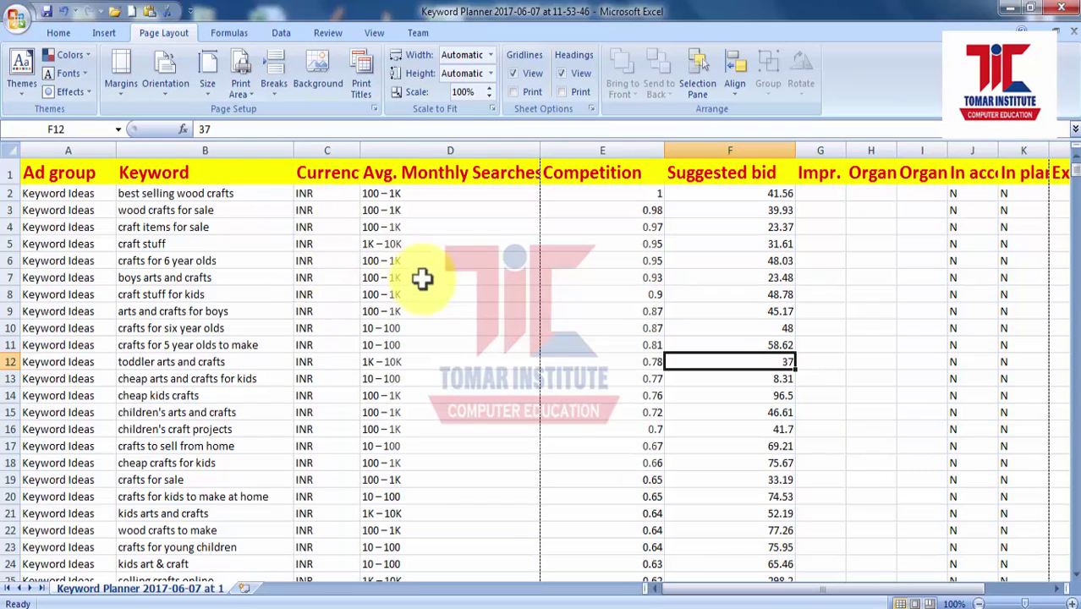
left_click(364, 89)
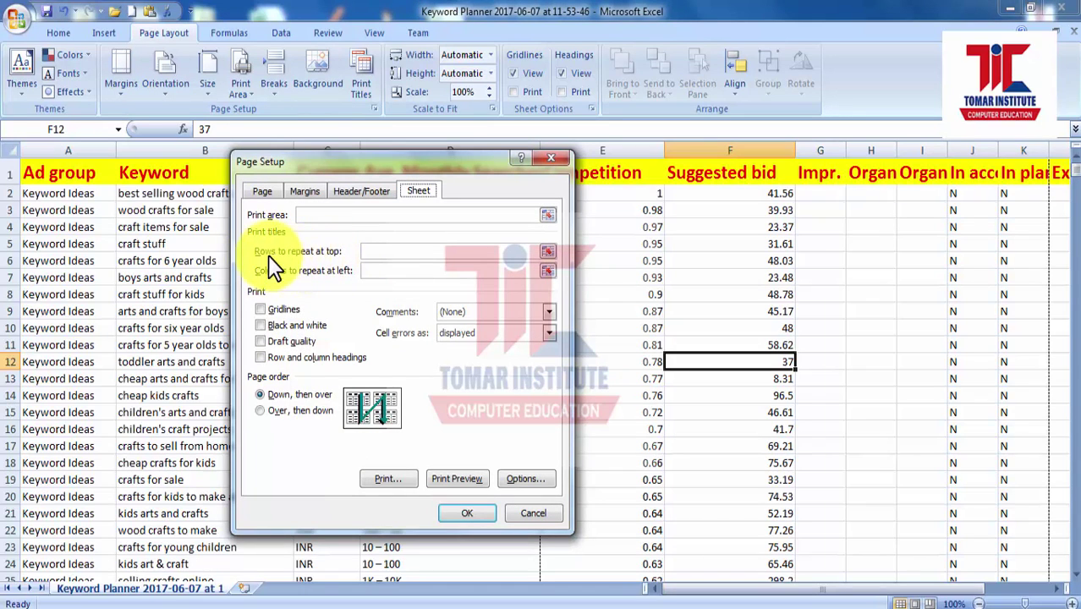
left_click(547, 255)
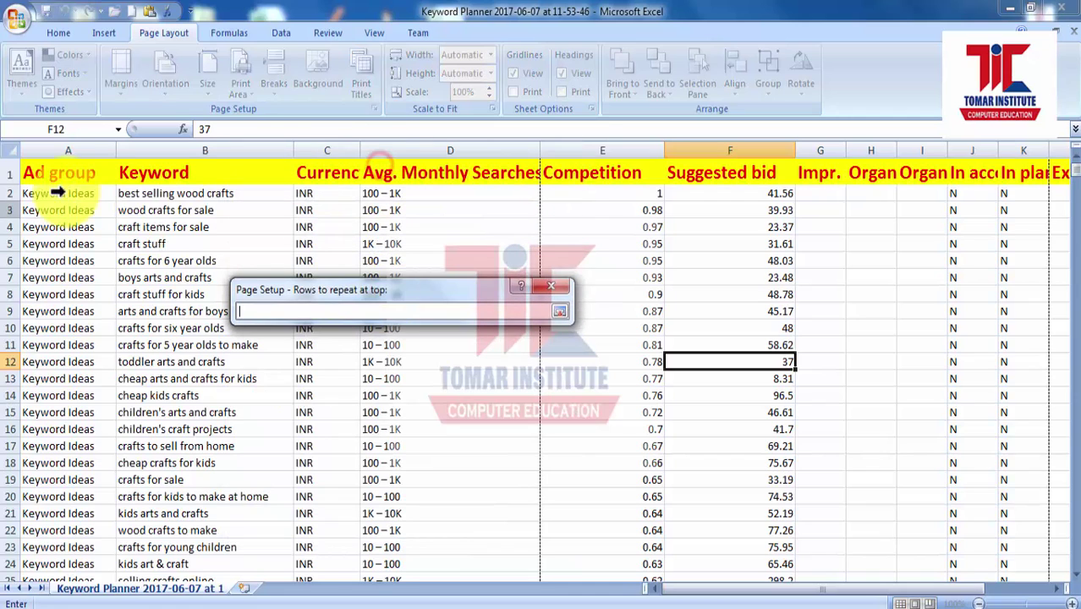
left_click_drag(7, 172, 51, 174)
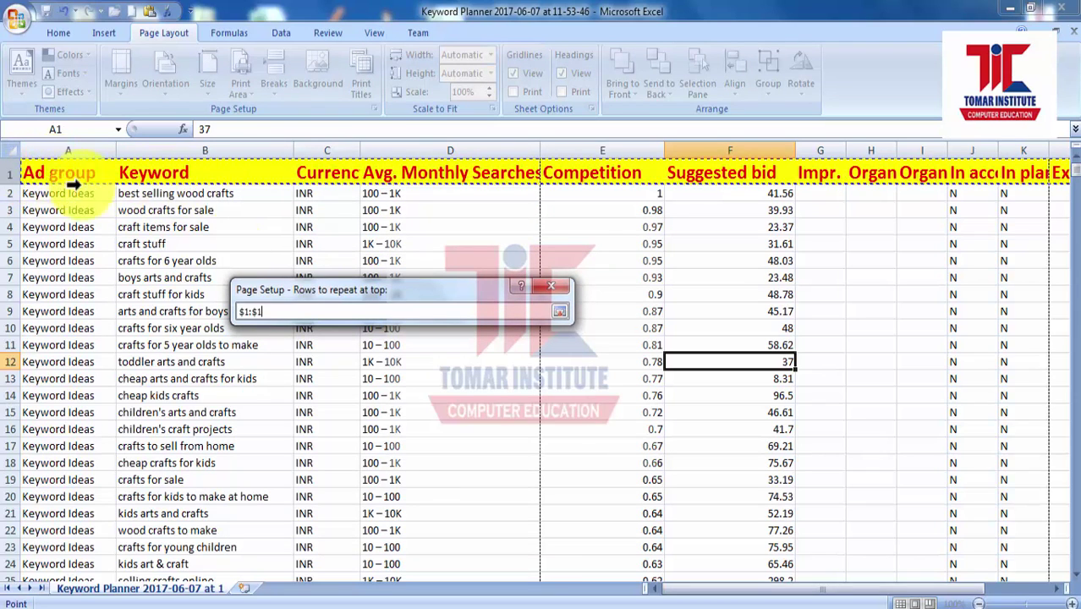
left_click(560, 312)
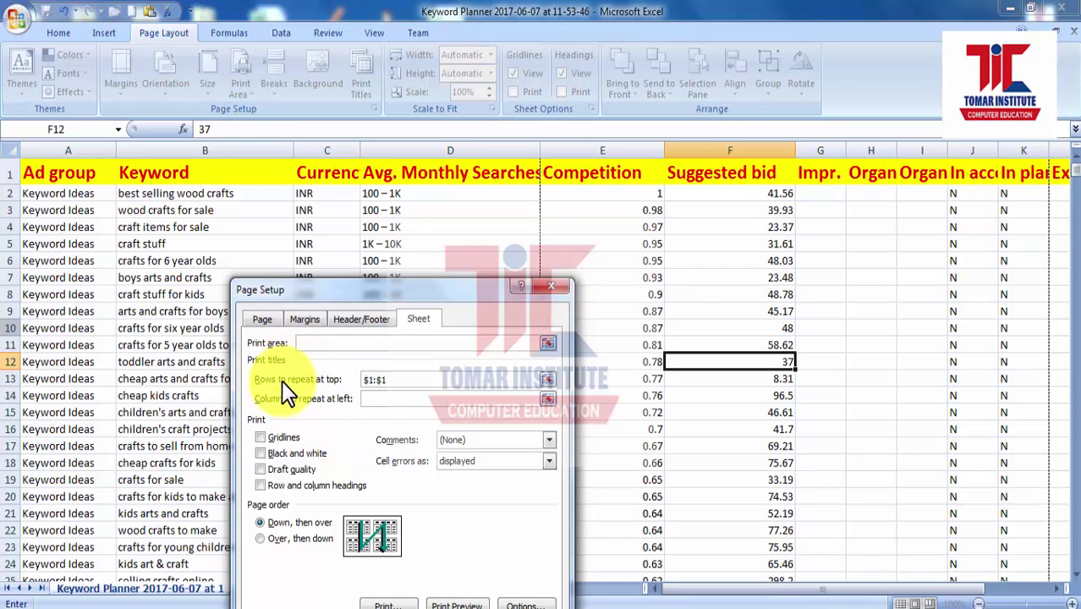
left_click_drag(360, 291, 342, 212)
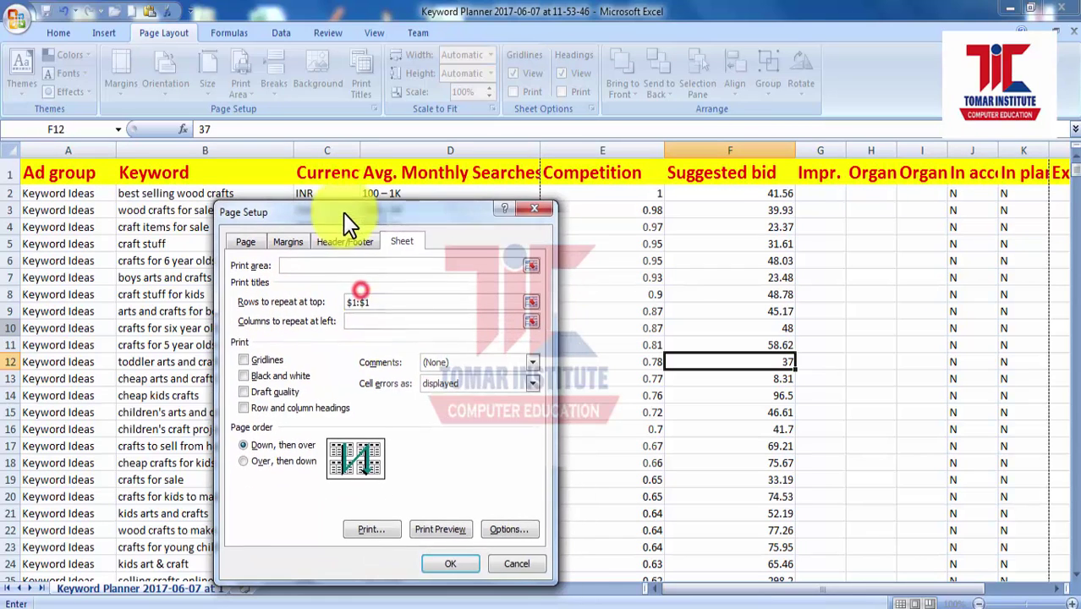
left_click(442, 564)
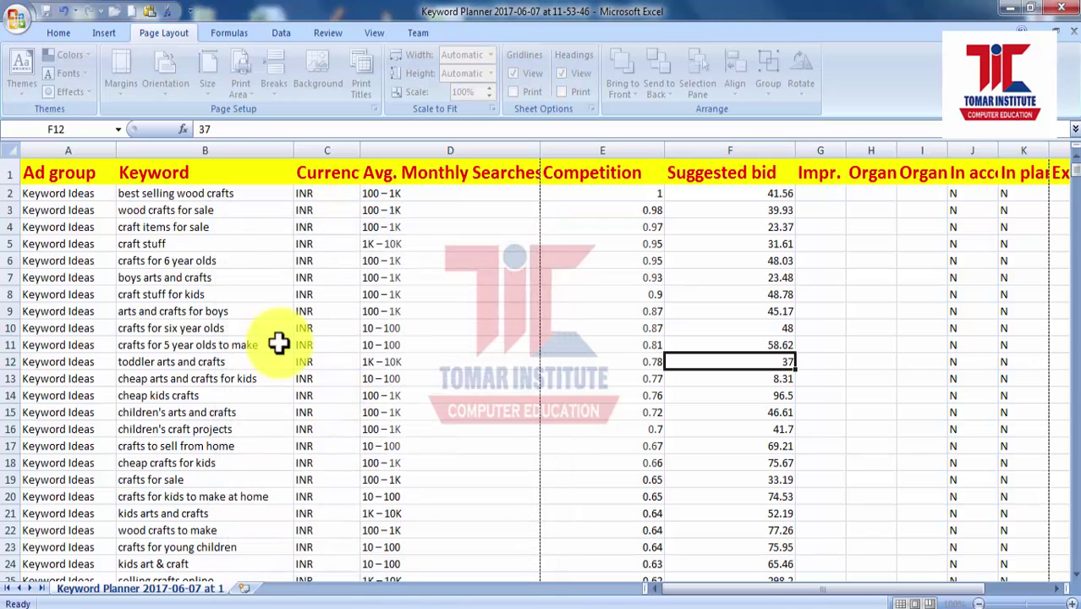
Step: Preview the printout again and page through to confirm the yellow header repeats, then close it
left_click(17, 19)
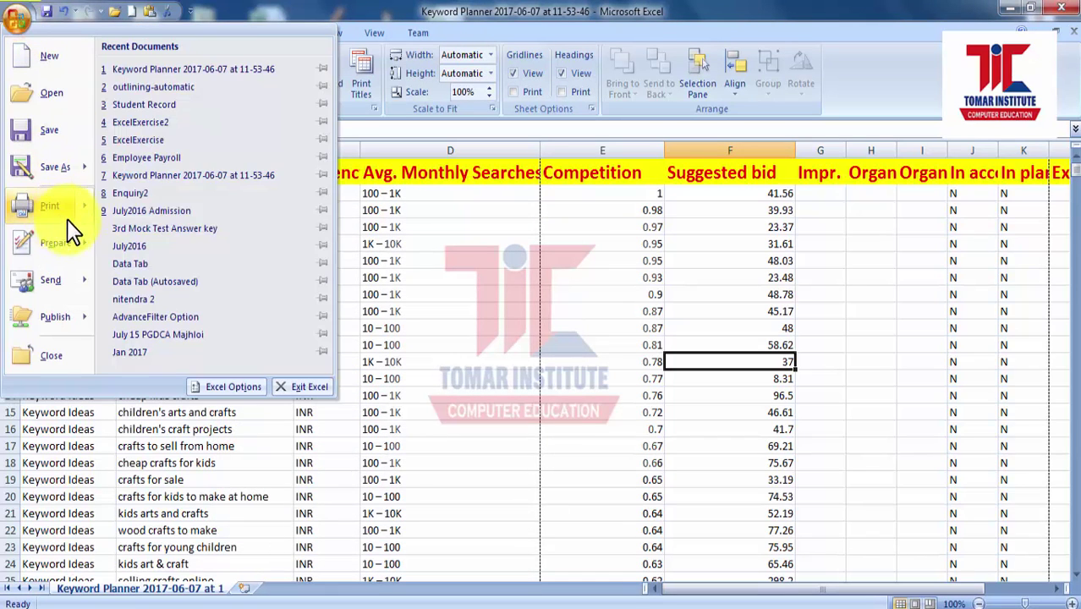
mouse_move(51, 205)
left_click(138, 174)
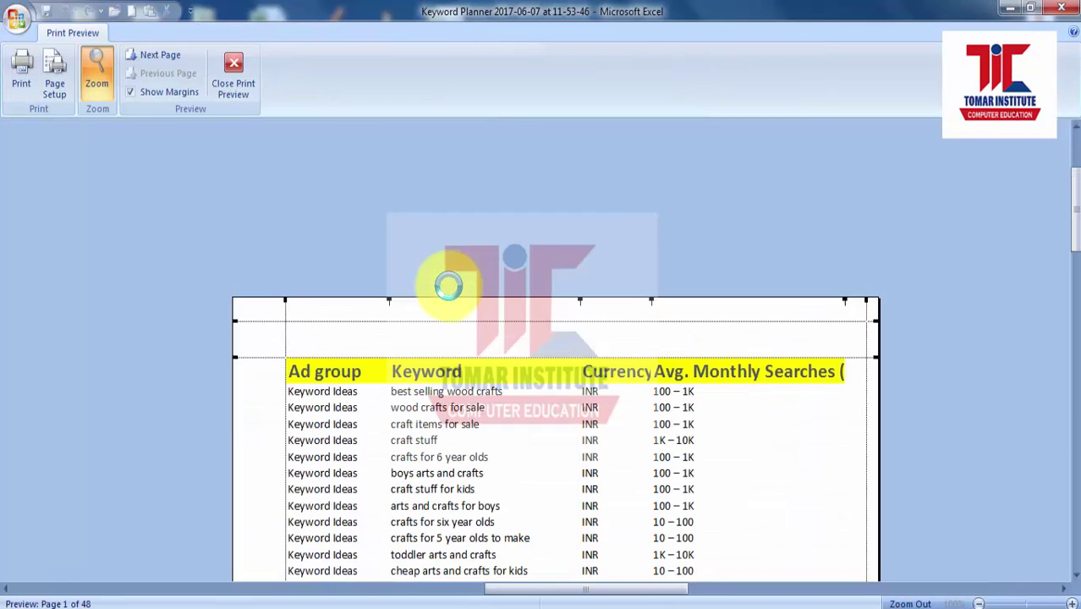
scroll(434, 396, "down", 1)
scroll(423, 351, "down", 1)
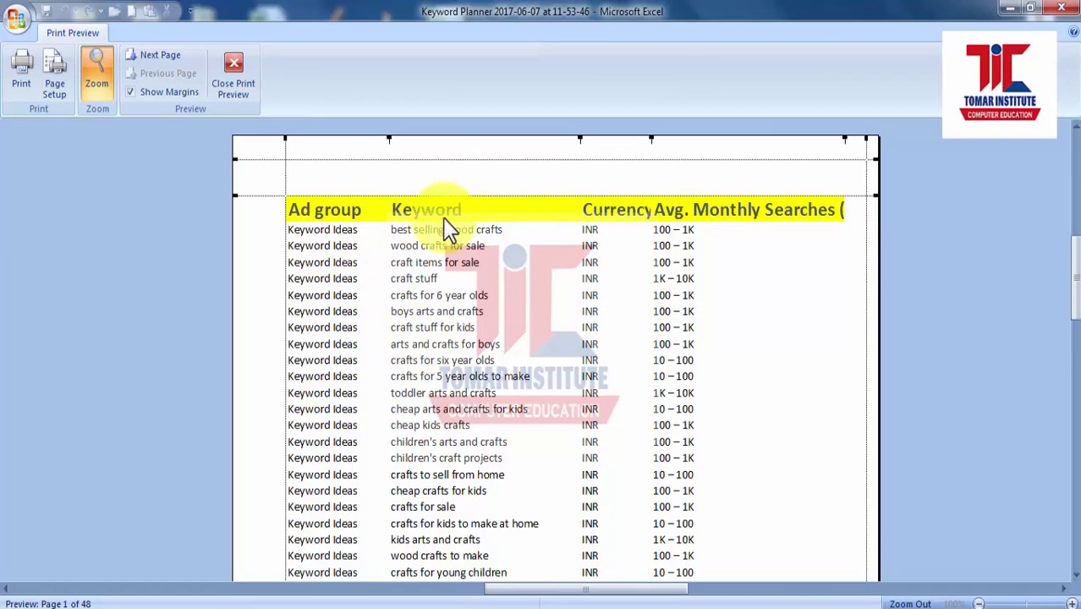
left_click(159, 53)
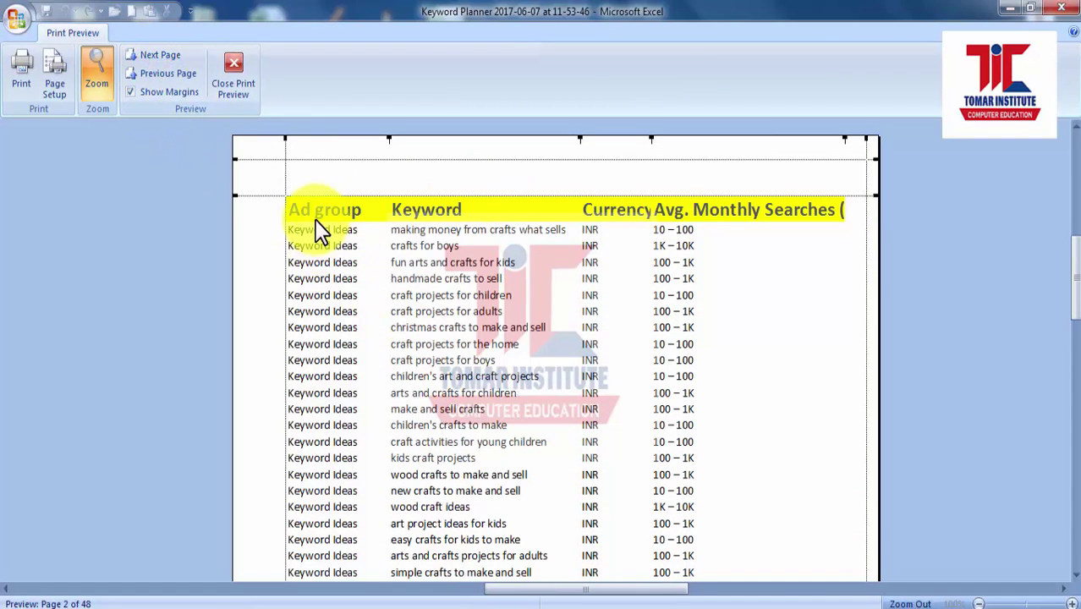
left_click(159, 56)
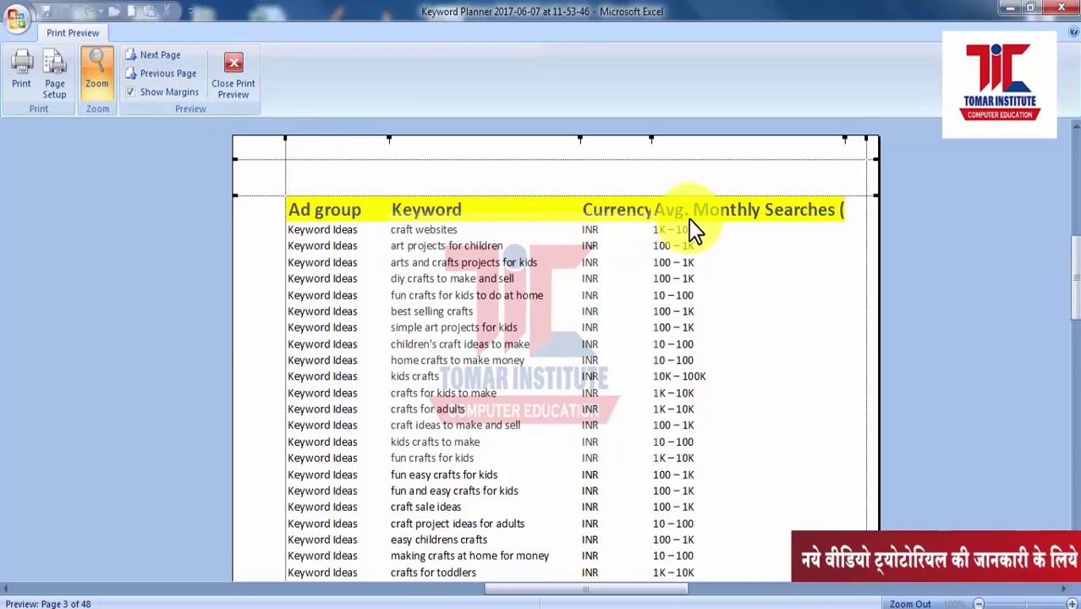
left_click(238, 90)
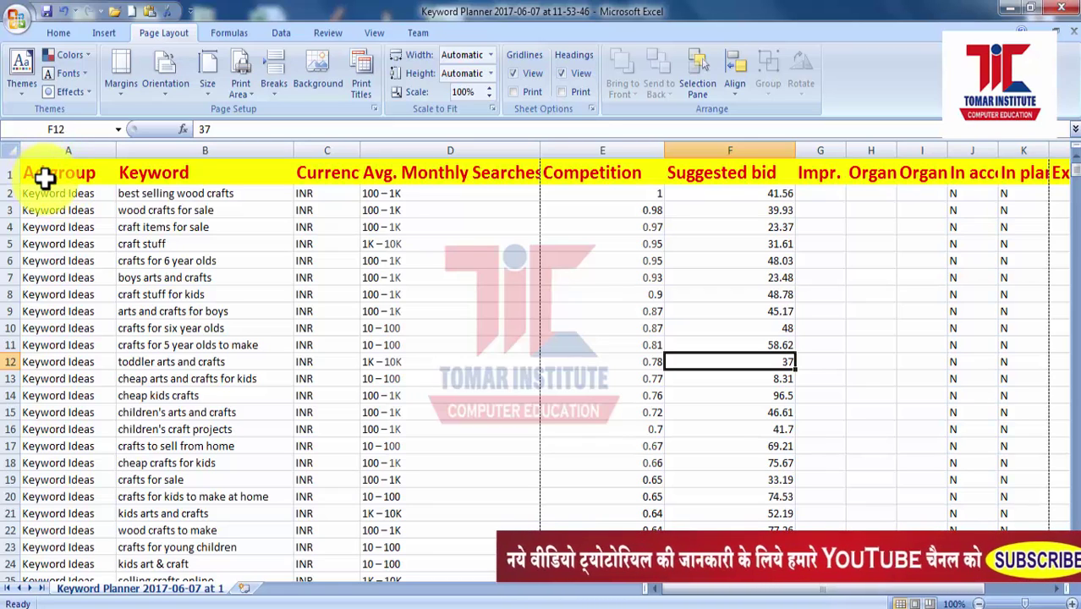
left_click_drag(44, 176, 447, 180)
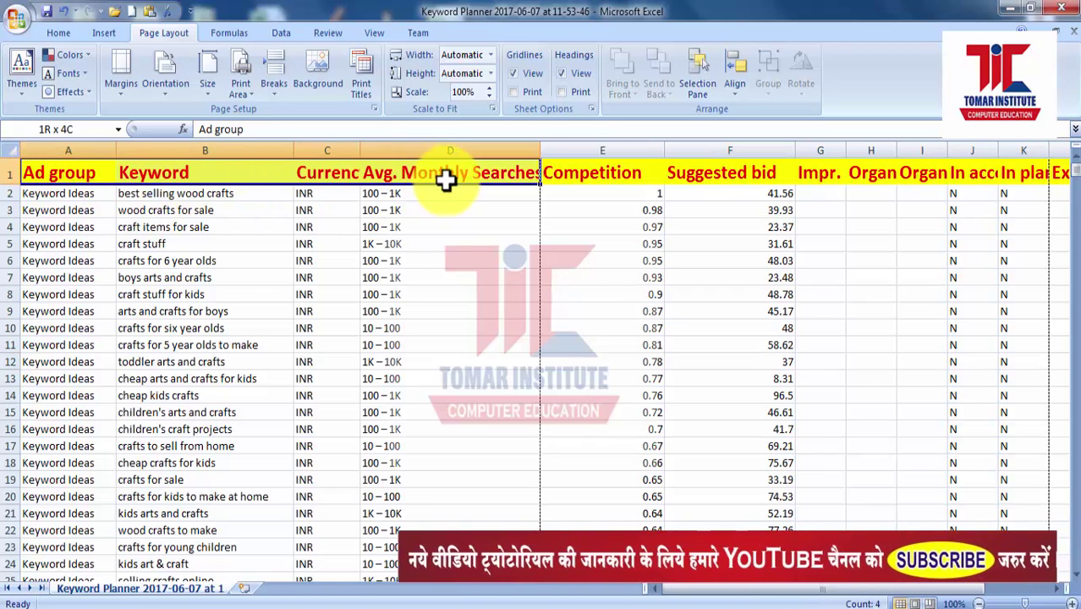
scroll(80, 550, "down", 6)
scroll(63, 476, "down", 4)
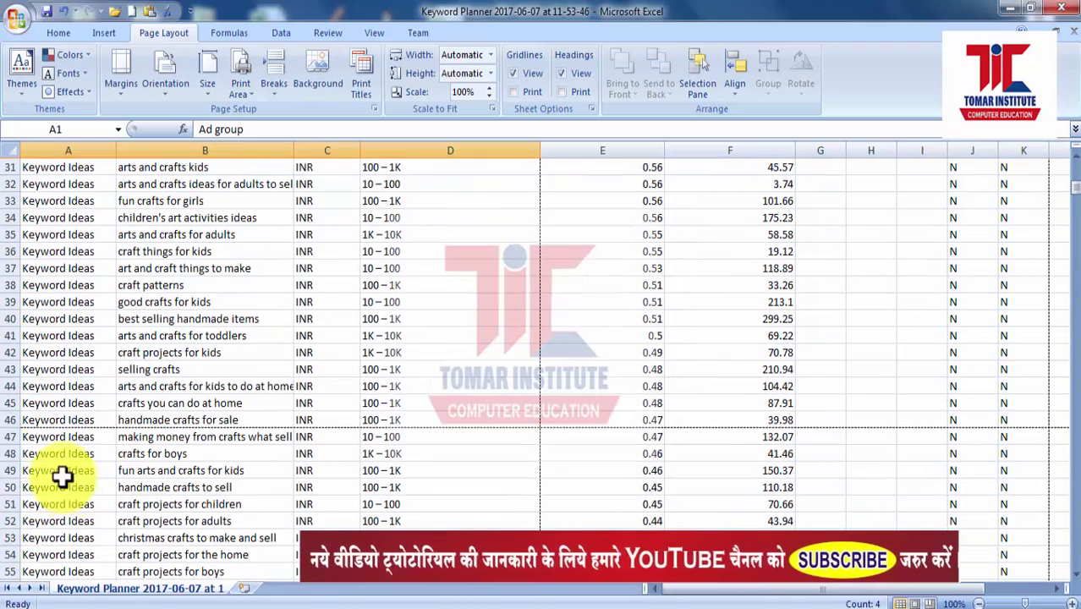
left_click(25, 436)
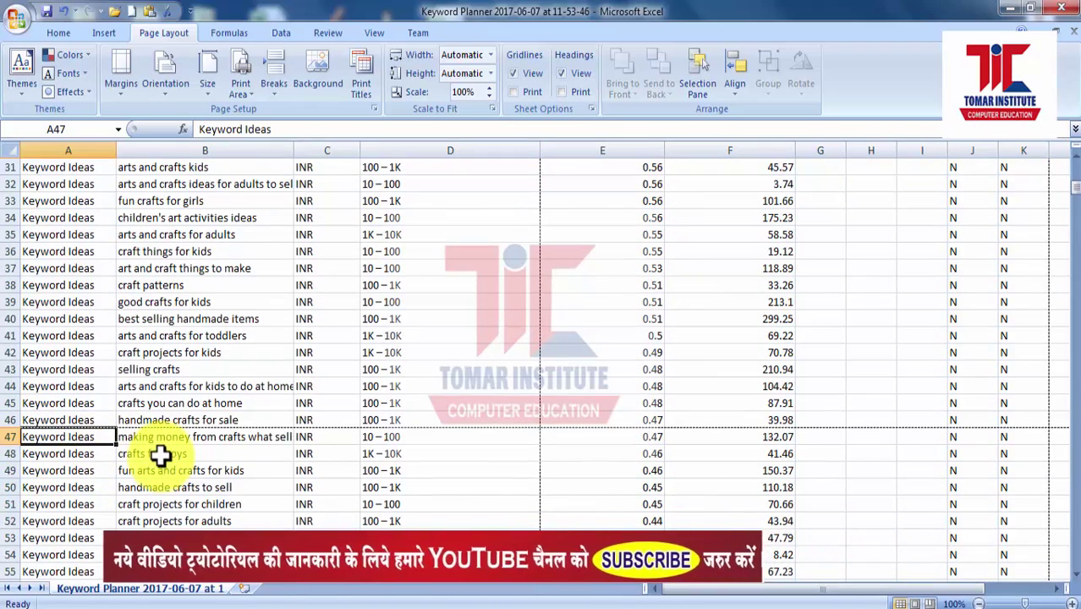
scroll(159, 448, "up", 8)
scroll(159, 448, "up", 2)
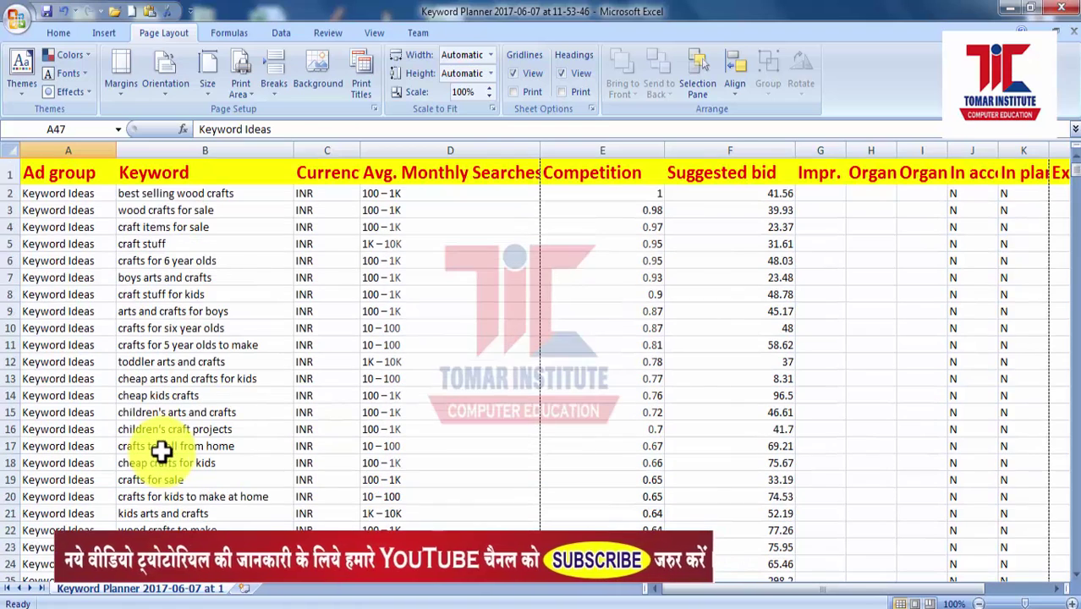
left_click(41, 173)
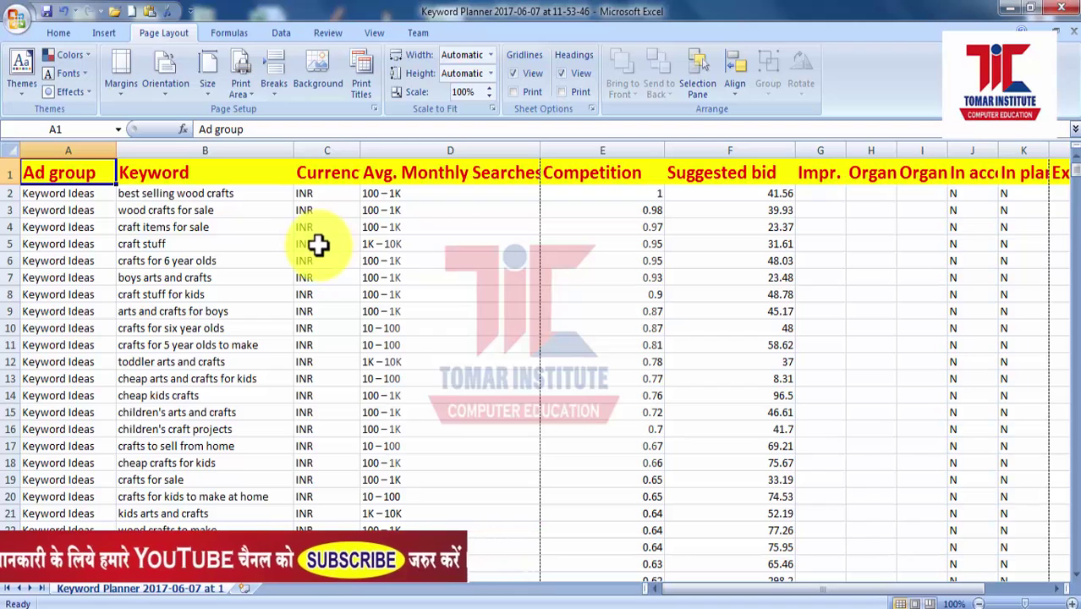
Step: Set row 1 ($1:$1) as the rows to repeat at top in Page Setup
left_click(359, 85)
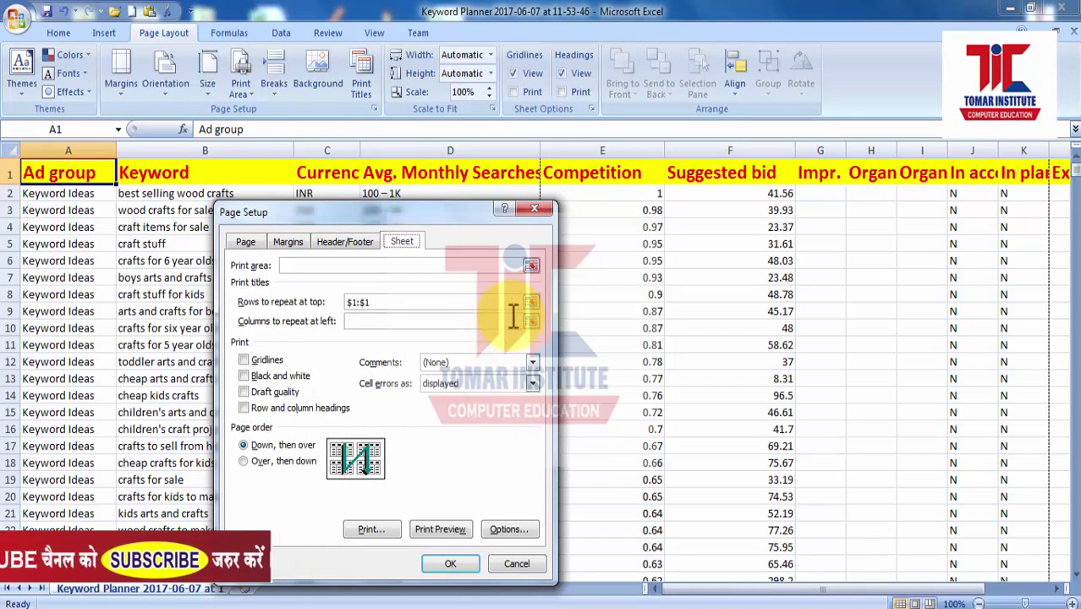
left_click(531, 302)
left_click(7, 172)
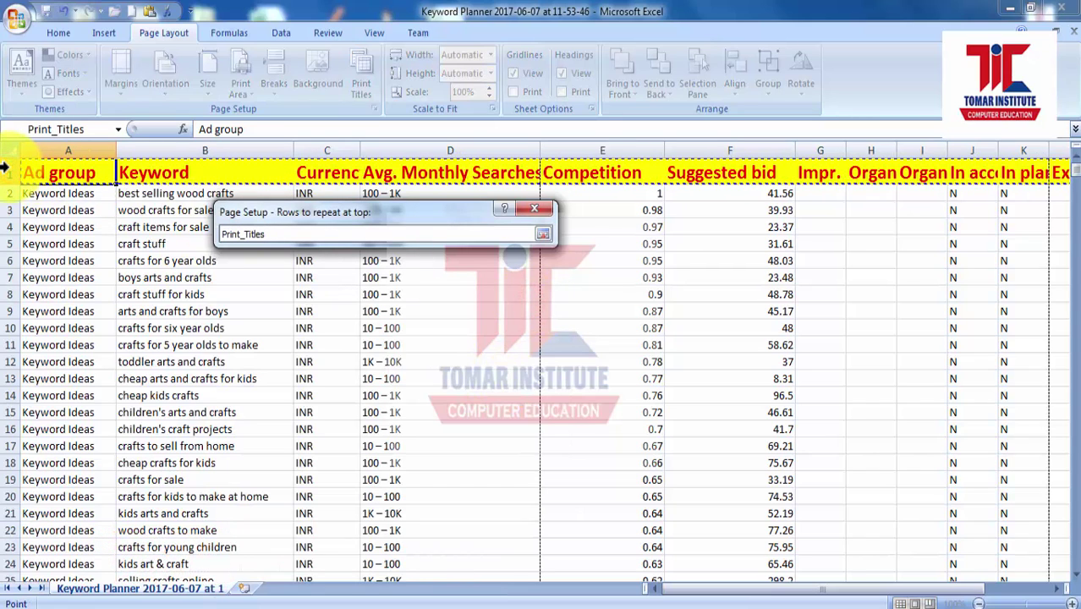
left_click(543, 235)
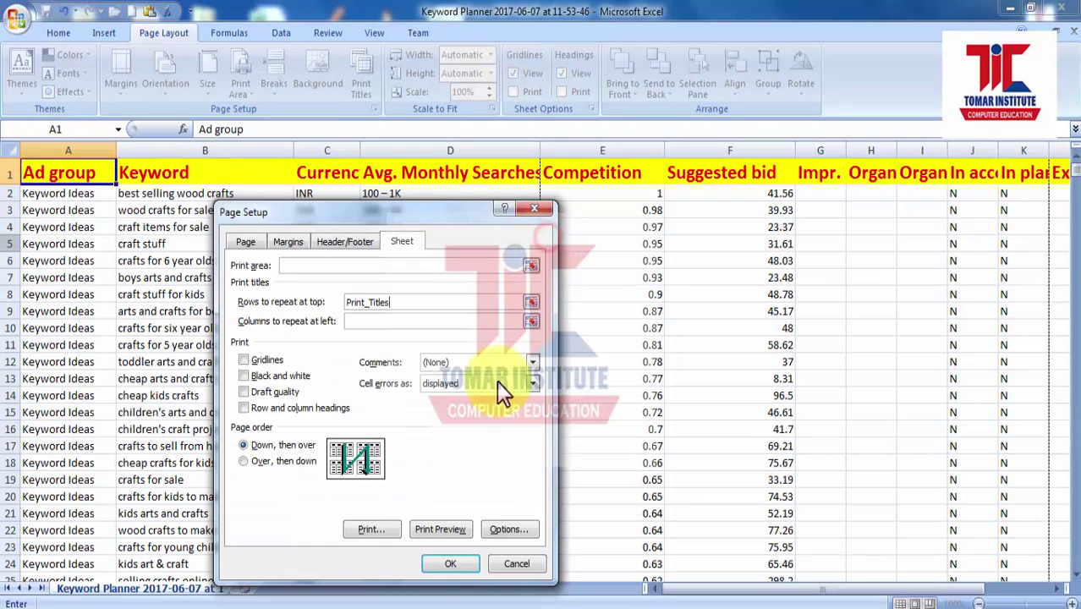
key("Return")
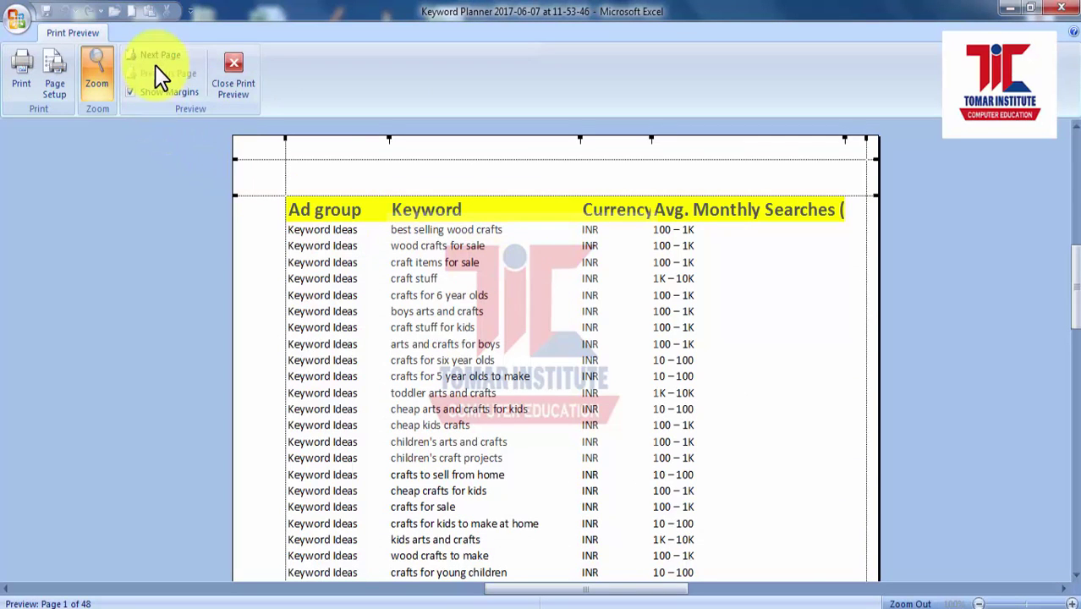
Step: Step through four preview pages to confirm the header repeats, then close the preview
left_click(159, 54)
left_click(159, 53)
left_click(159, 53)
left_click(159, 53)
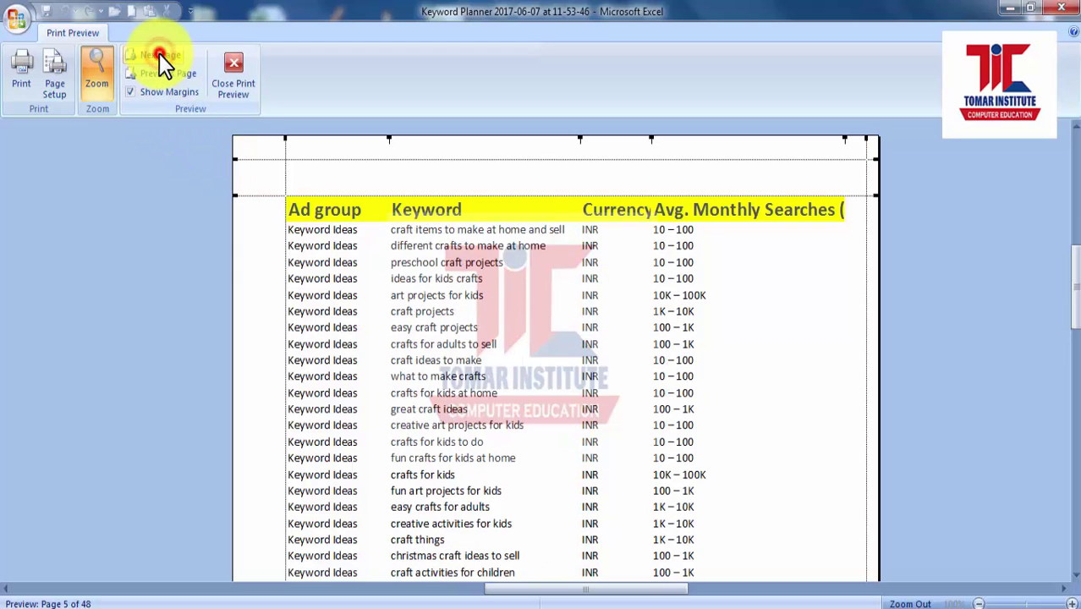
left_click(159, 53)
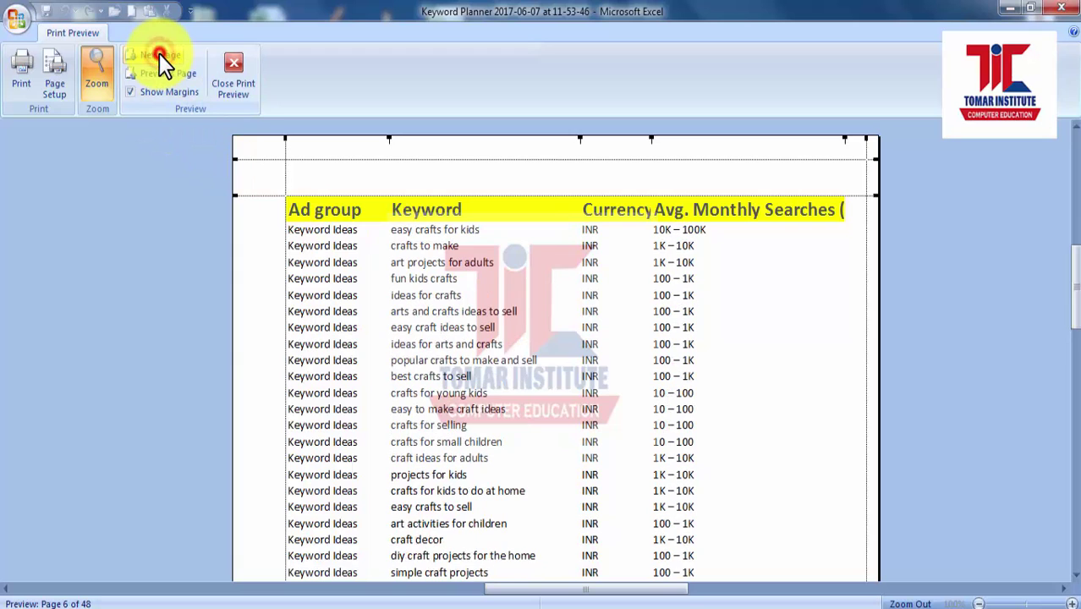
left_click(250, 93)
Step: Clear $1:$1 from Rows to repeat at top so row 1 no longer prints on every page
left_click_drag(73, 169, 406, 172)
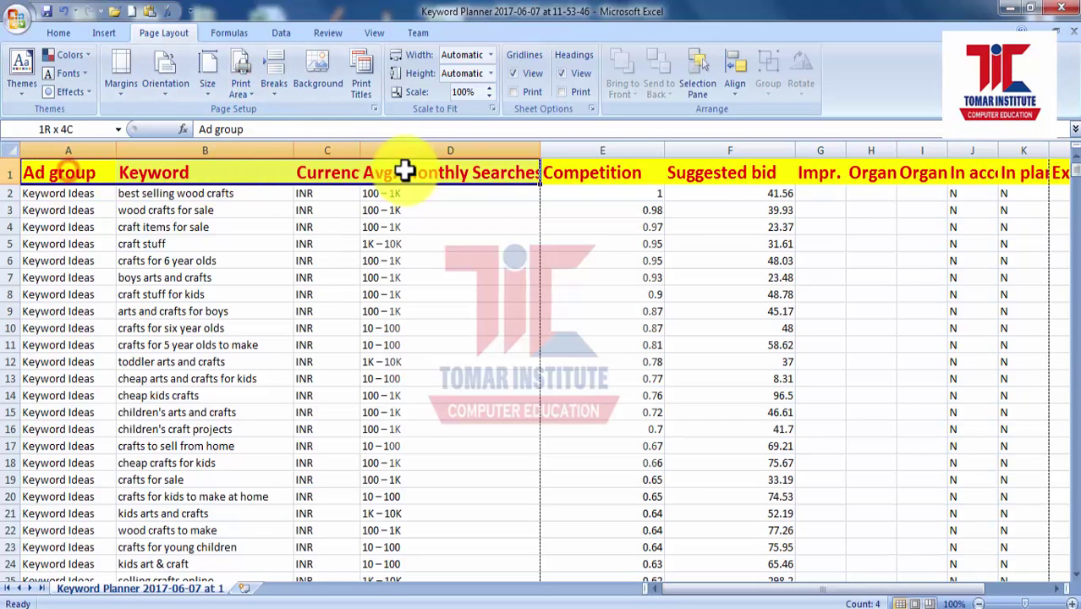
left_click(361, 84)
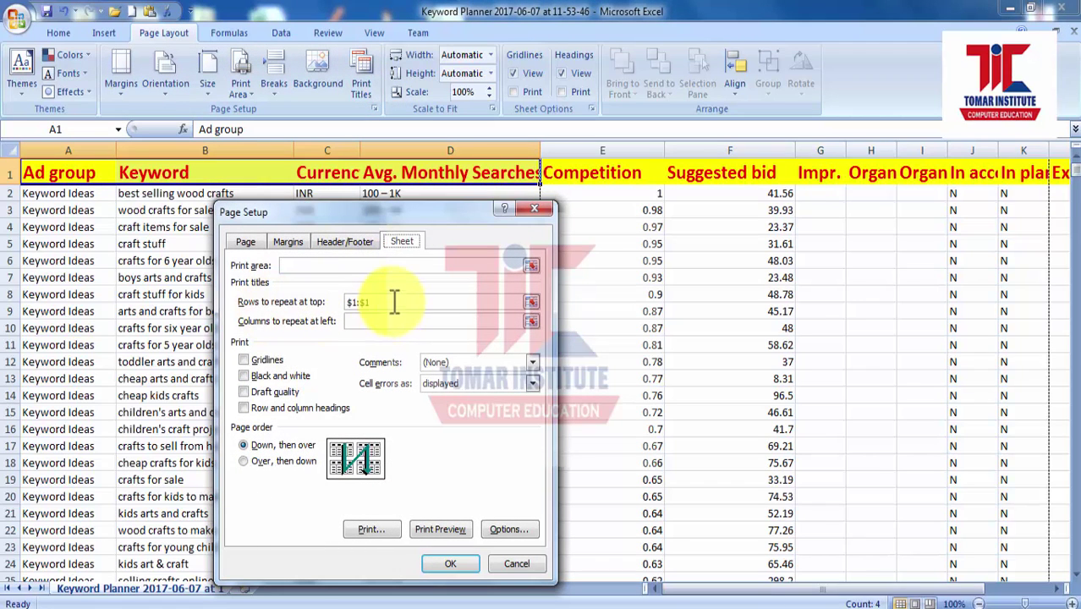
left_click(392, 302)
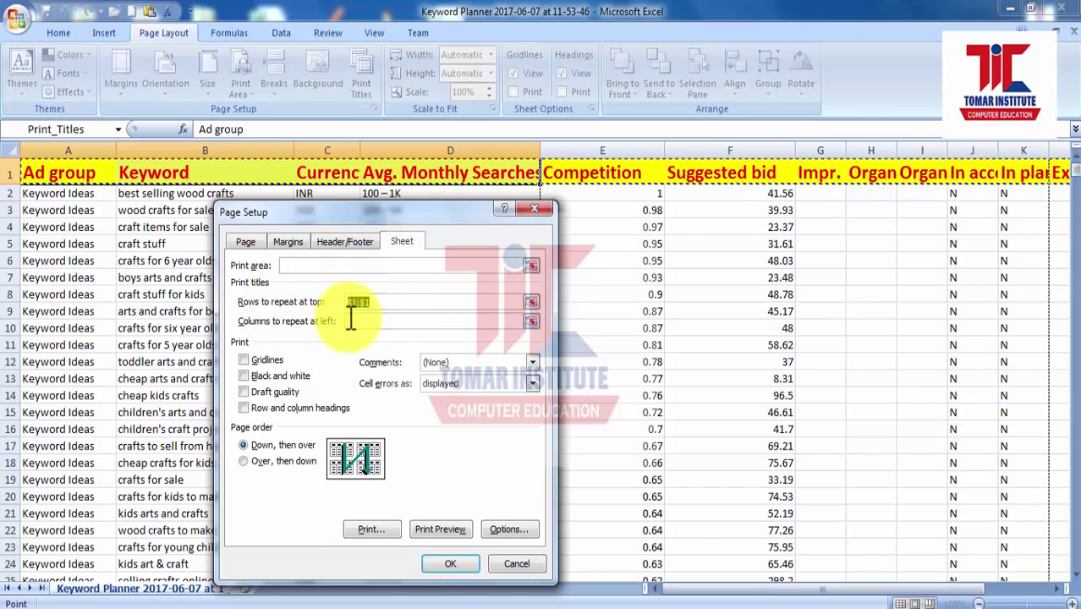
left_click(430, 564)
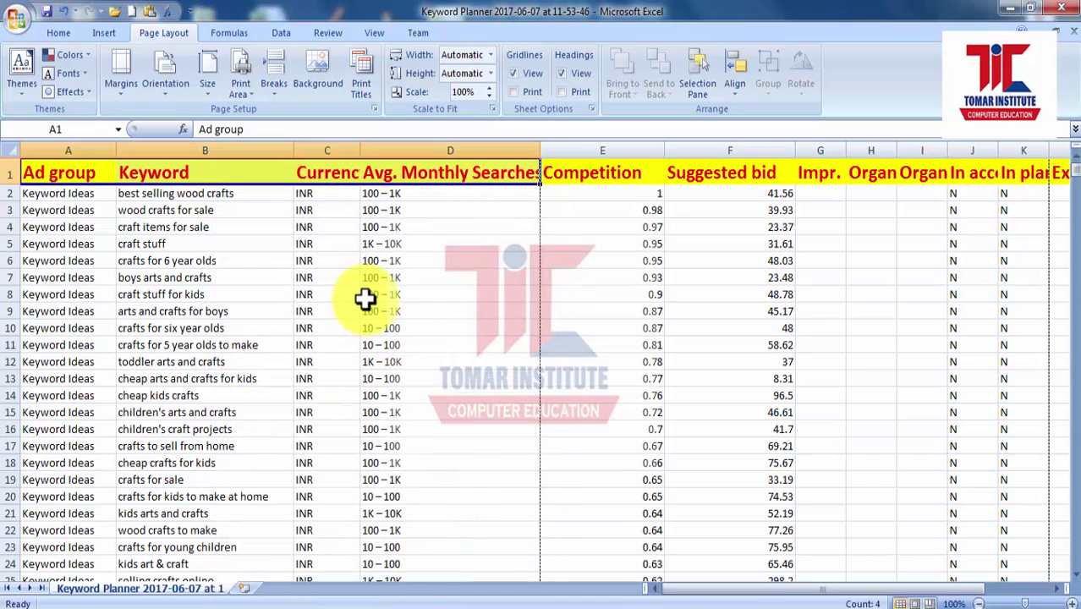
left_click(364, 298)
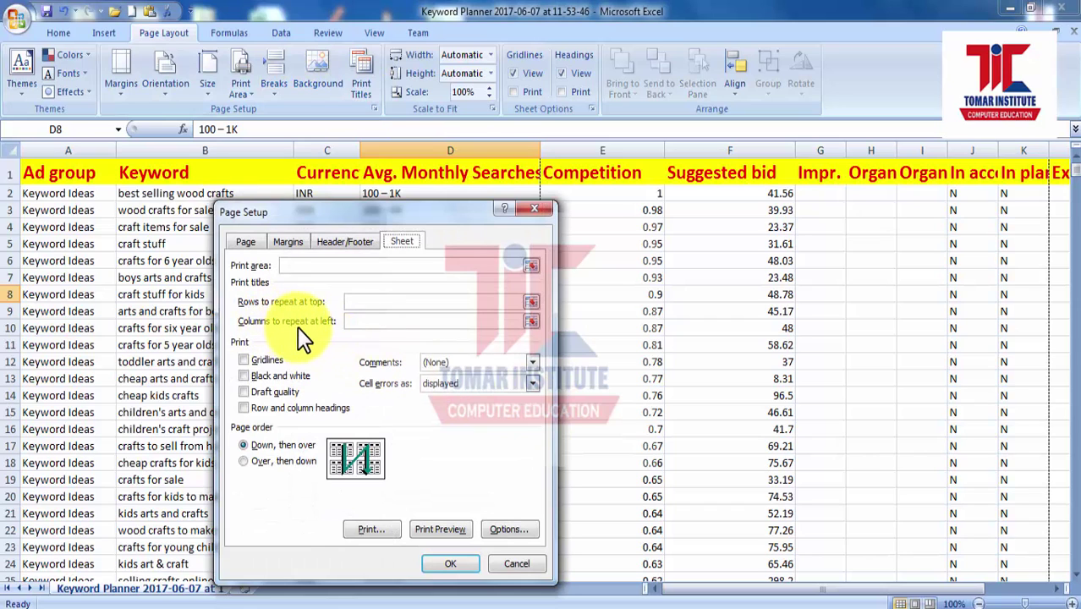
Step: Cancel Page Setup without changes, then select the rows from row 1 down through the data
left_click(358, 320)
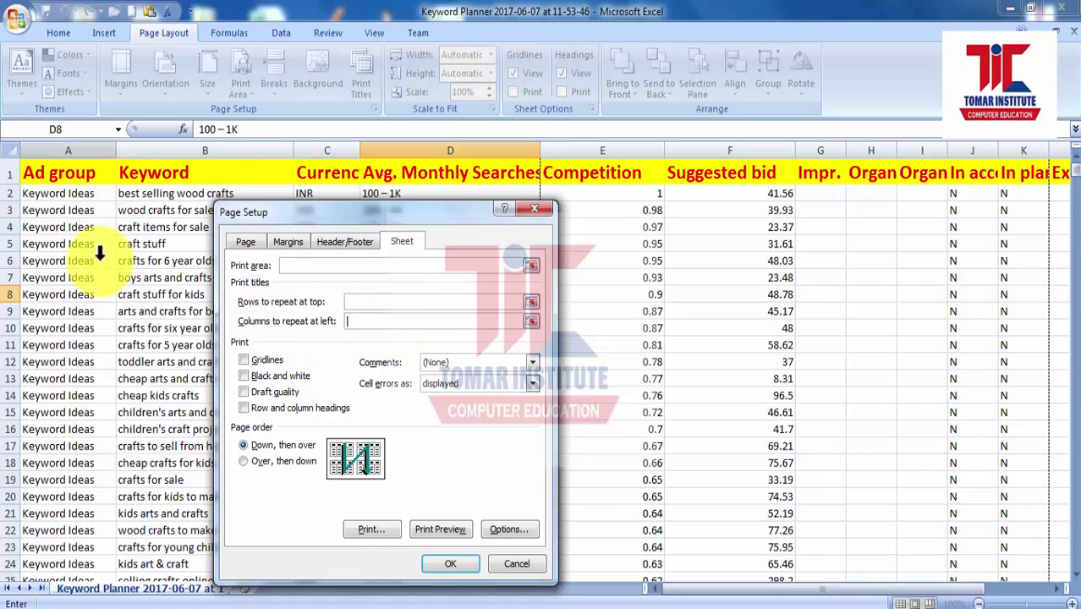
left_click(517, 563)
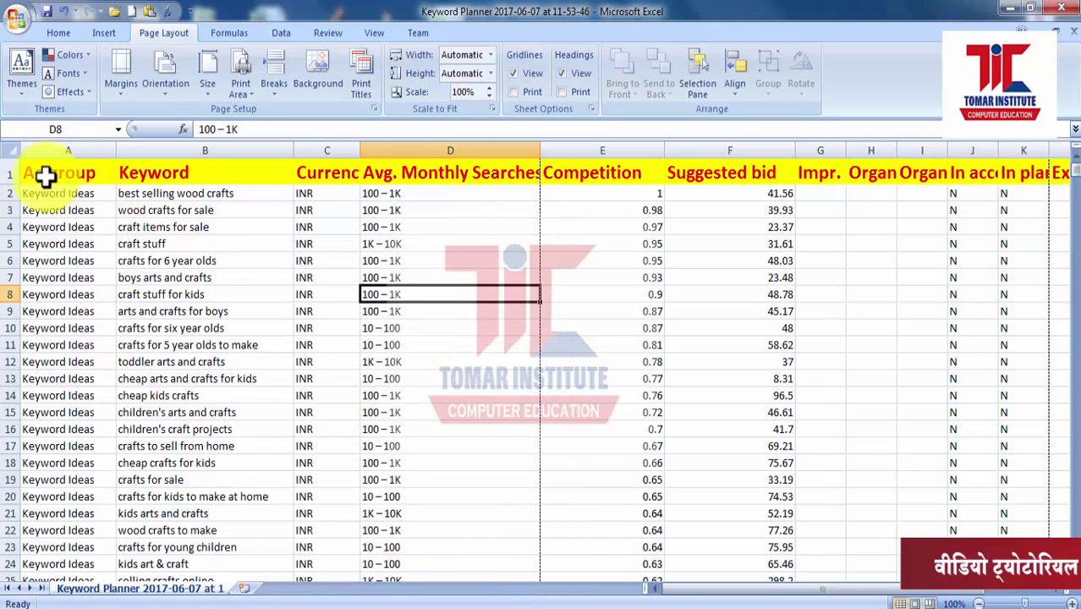
mouse_move(4, 172)
left_mouse_down()
mouse_move(15, 580)
mouse_move(85, 584)
mouse_move(18, 598)
mouse_move(74, 606)
left_mouse_up()
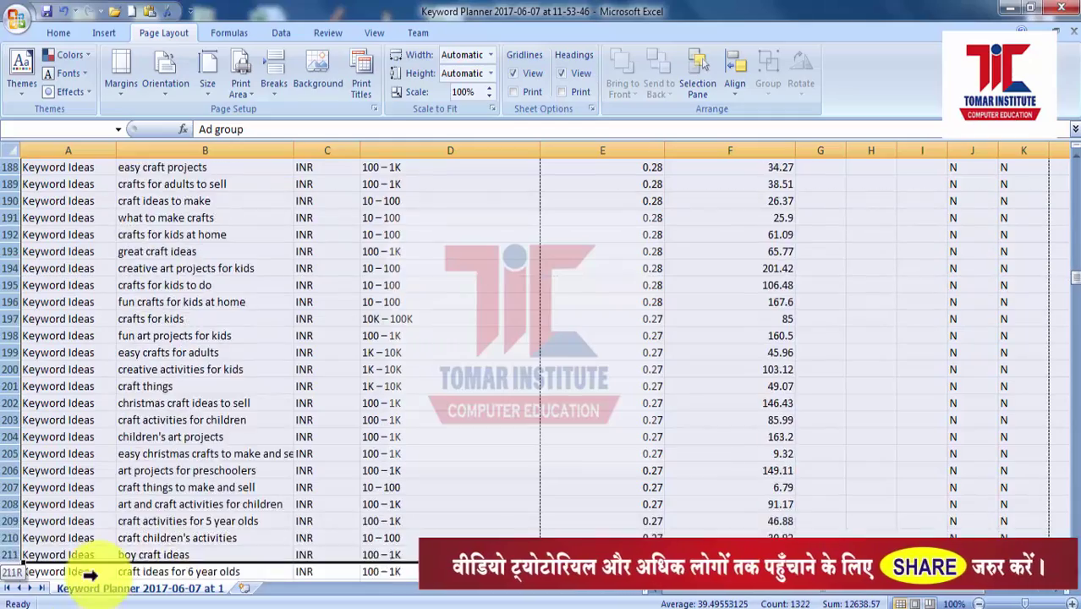
left_click_drag(76, 596, 216, 600)
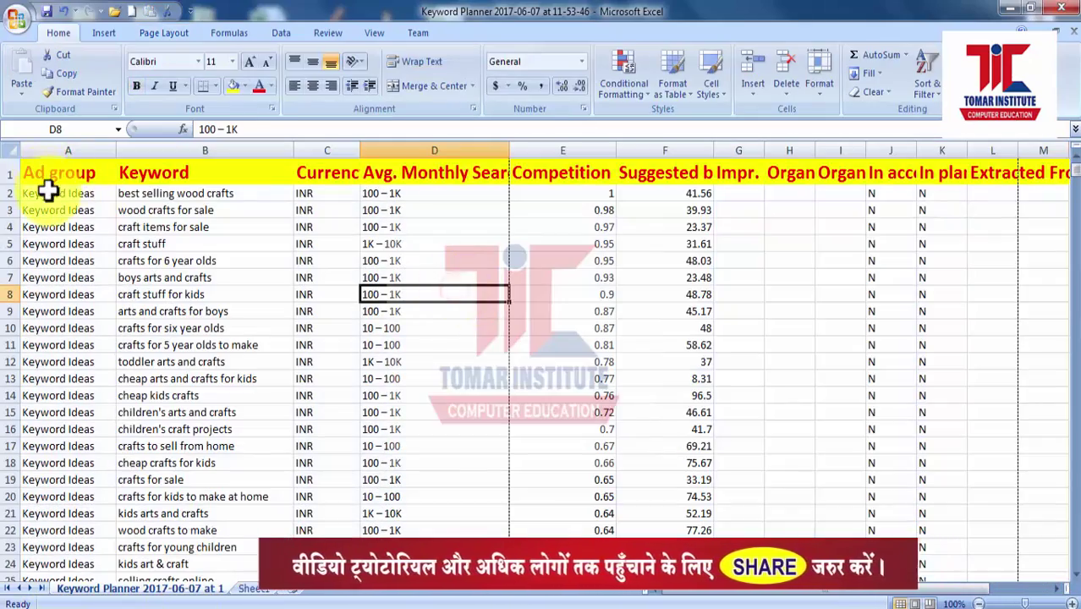
Step: Select and copy all 171 rows of columns A–D, then switch to the empty Sheet1
left_click_drag(41, 173, 492, 399)
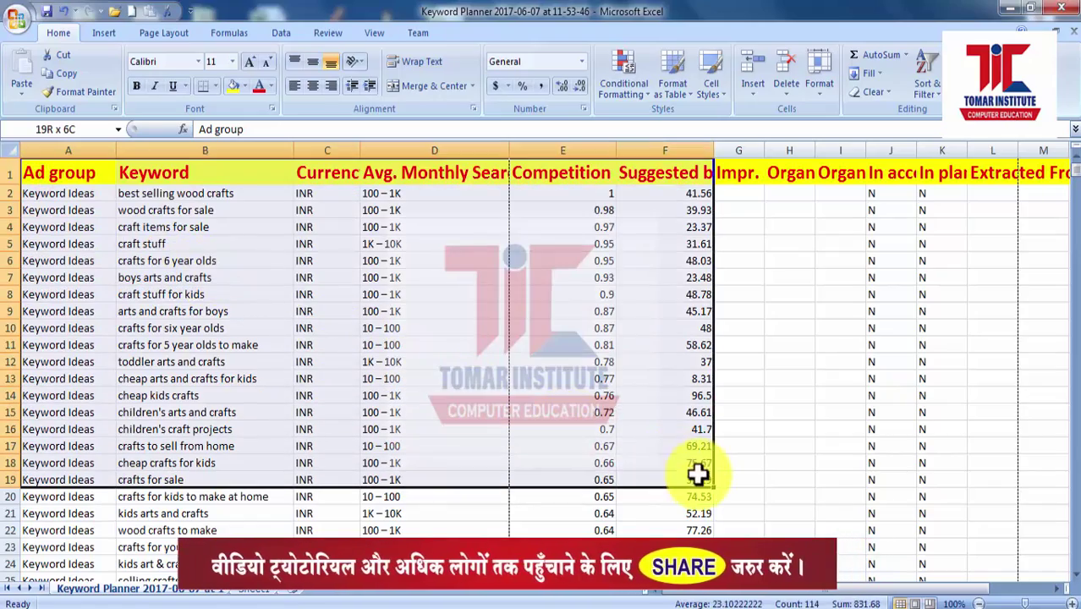
left_click_drag(492, 399, 487, 602)
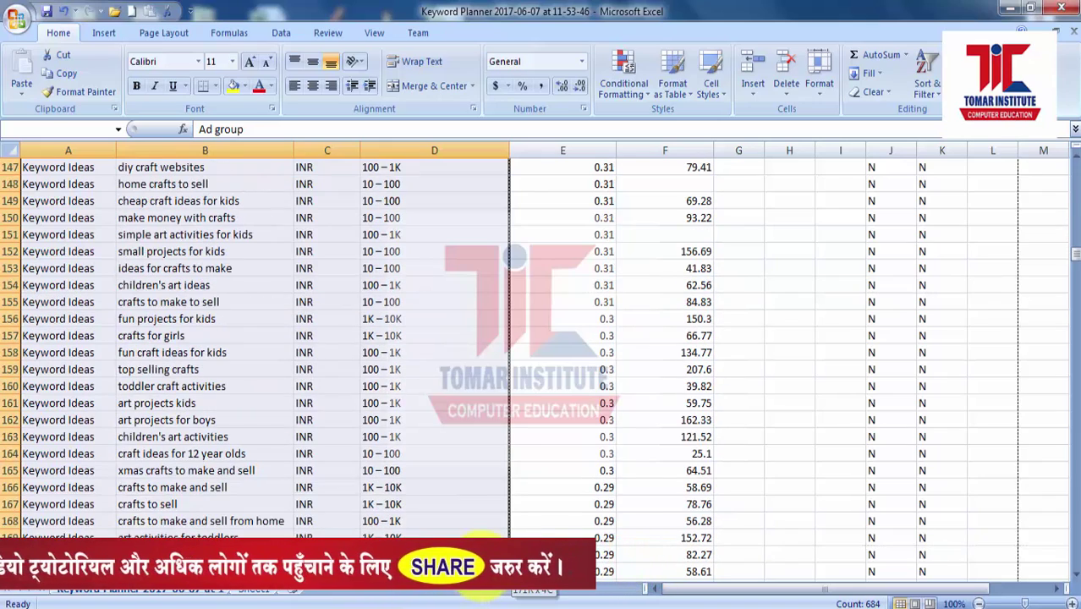
right_click(475, 534)
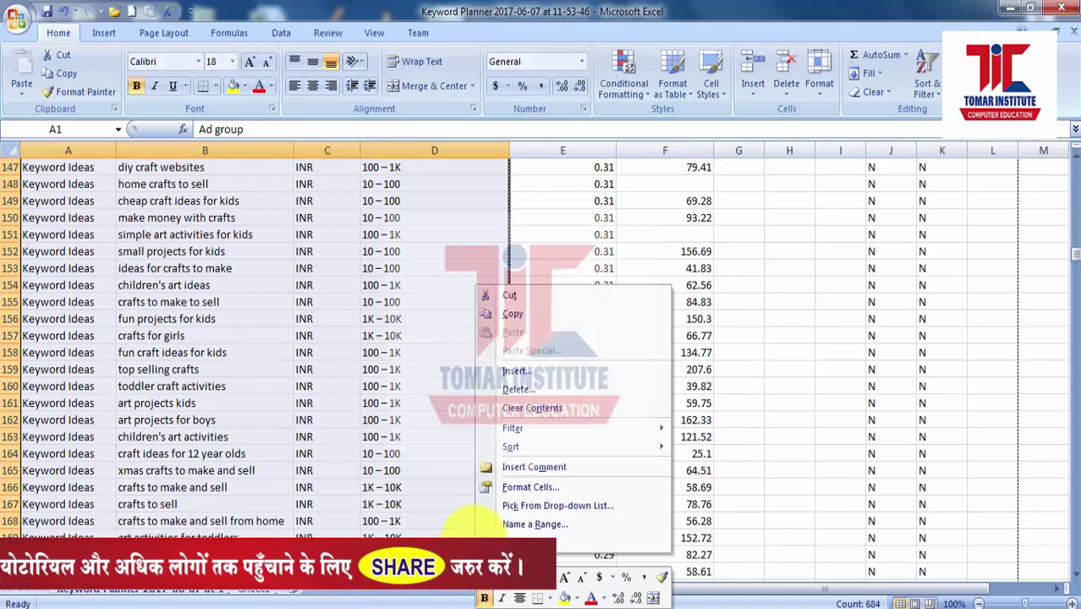
left_click(519, 310)
left_click(282, 591)
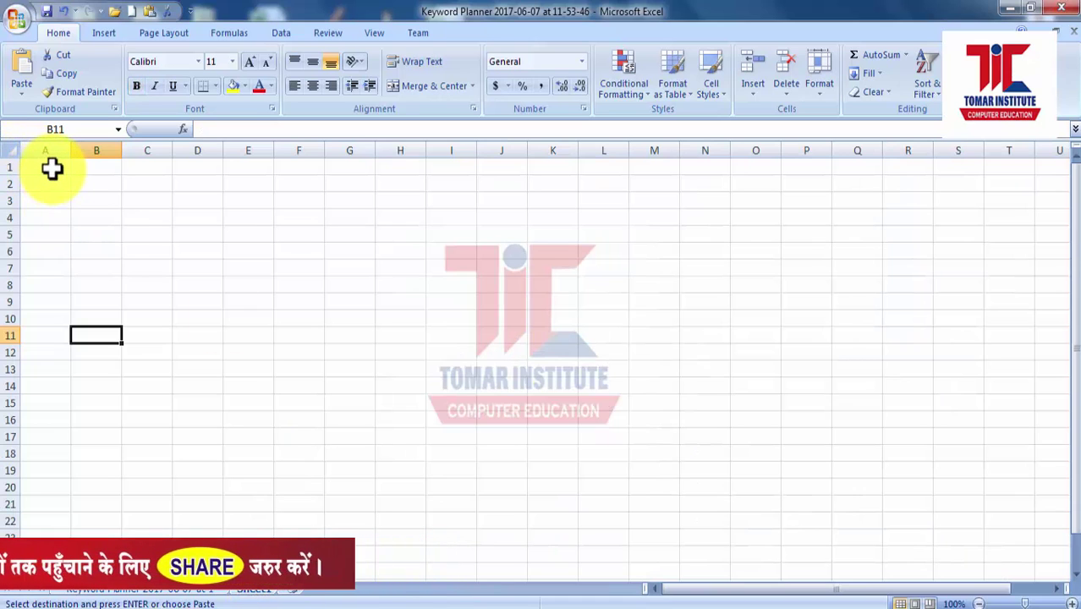
Step: Paste the copied data onto Sheet1 with Transpose and widen column A to fit the labels
left_click(25, 95)
left_click(79, 226)
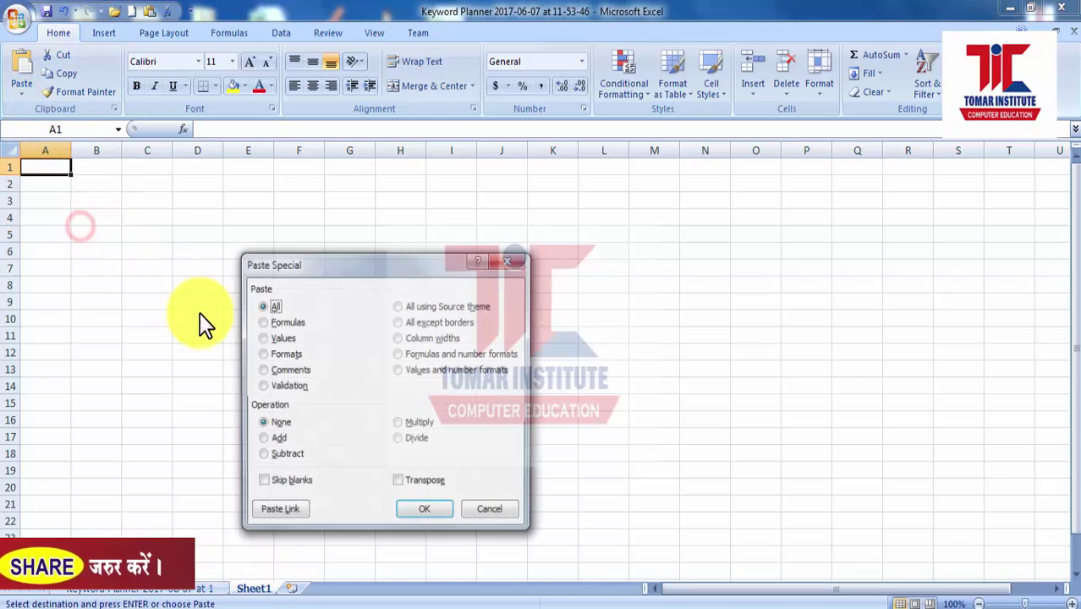
left_click(438, 485)
left_click(436, 509)
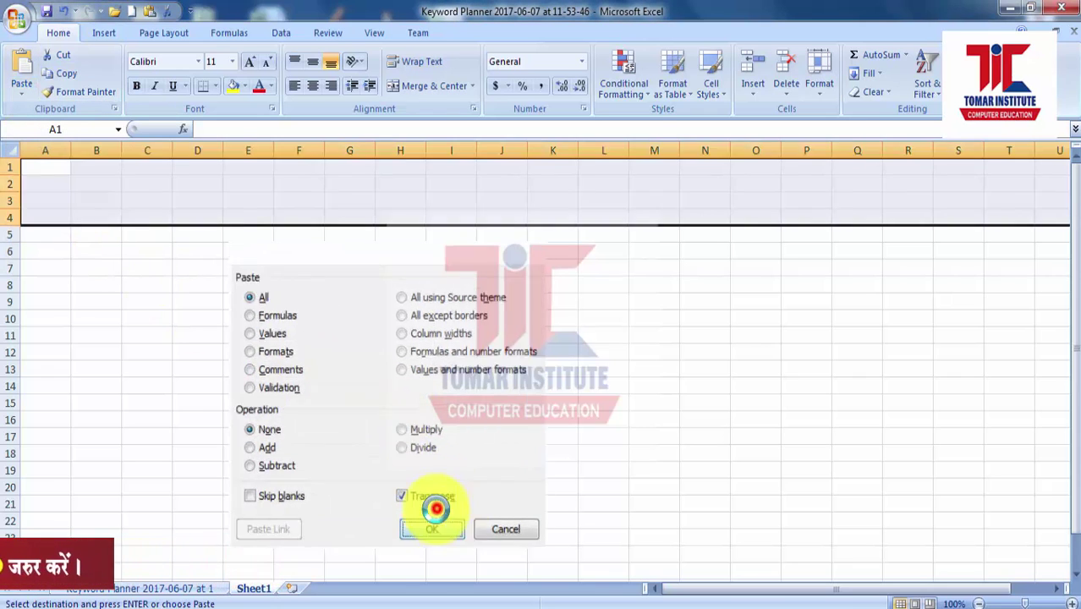
left_click_drag(71, 144, 283, 156)
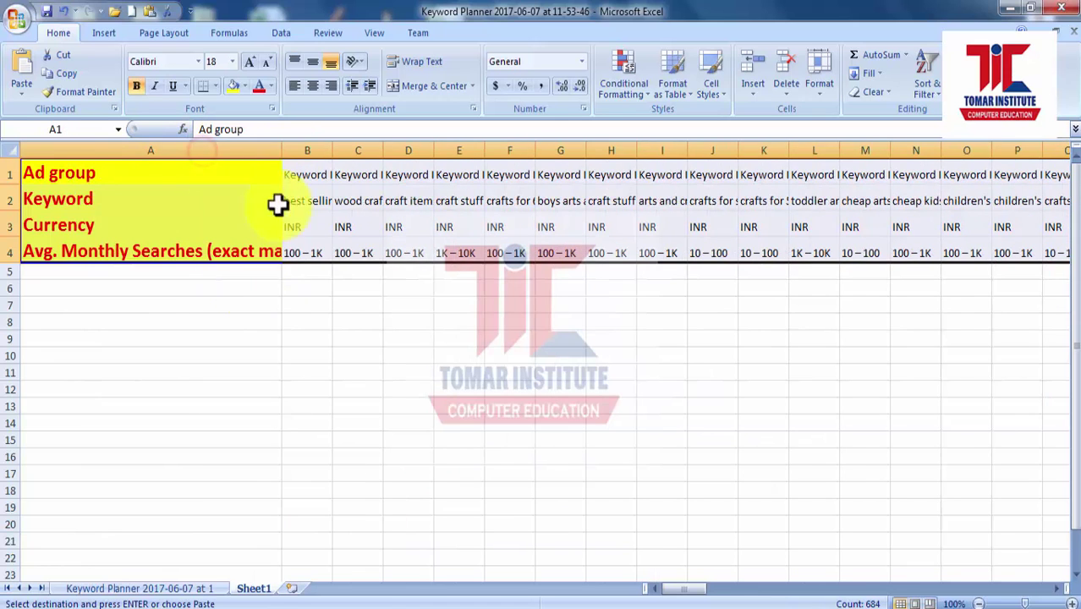
left_click(236, 305)
Step: On the keyword sheet, select the header cells A1, B1 and D1
left_click(168, 590)
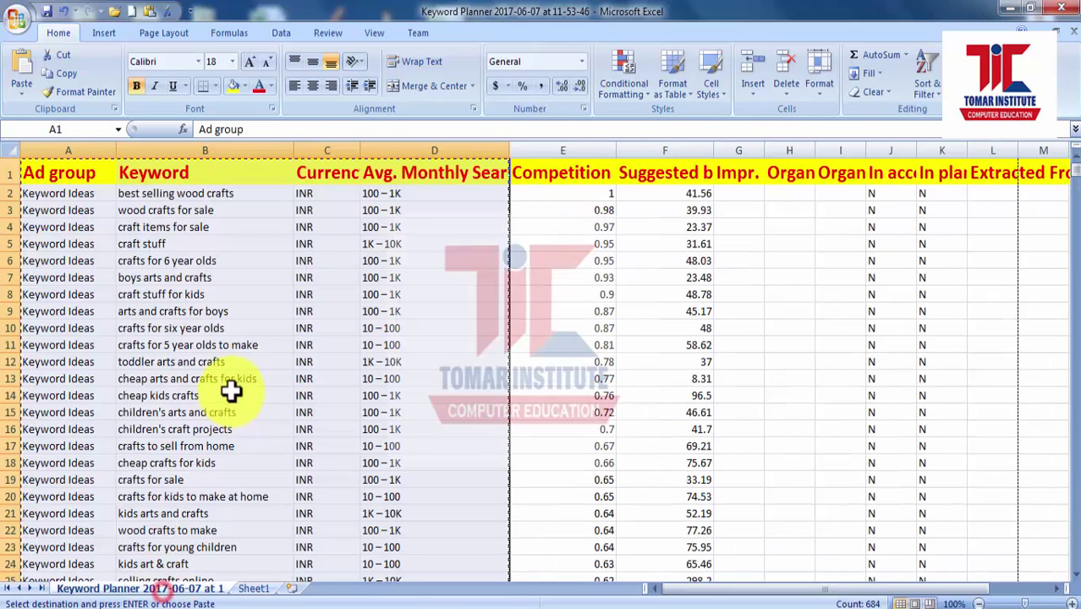
left_click(232, 394)
left_click(62, 173)
left_click(150, 171)
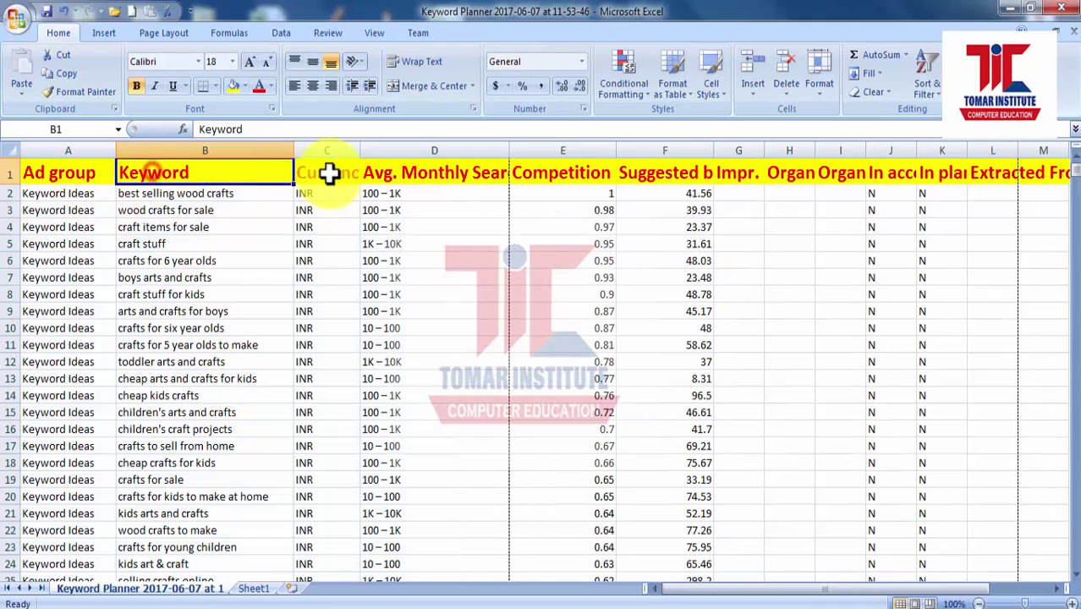
left_click(415, 172)
Step: On Sheet1, select labels A1–A4 and widen columns B and C to show full keywords
left_click(255, 588)
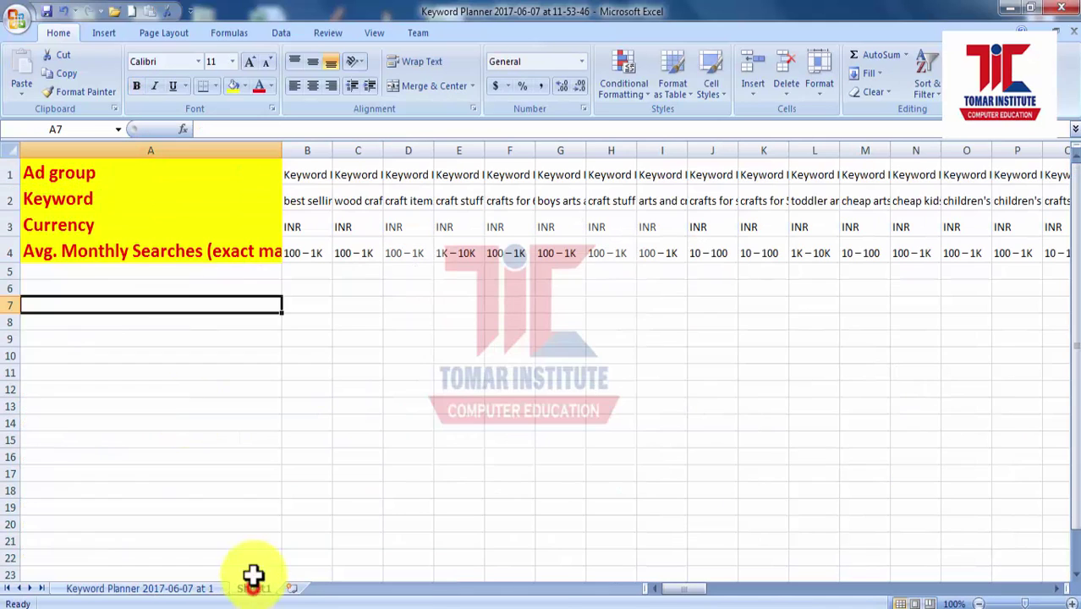
left_click(54, 172)
left_click(60, 199)
left_click(77, 225)
left_click(87, 254)
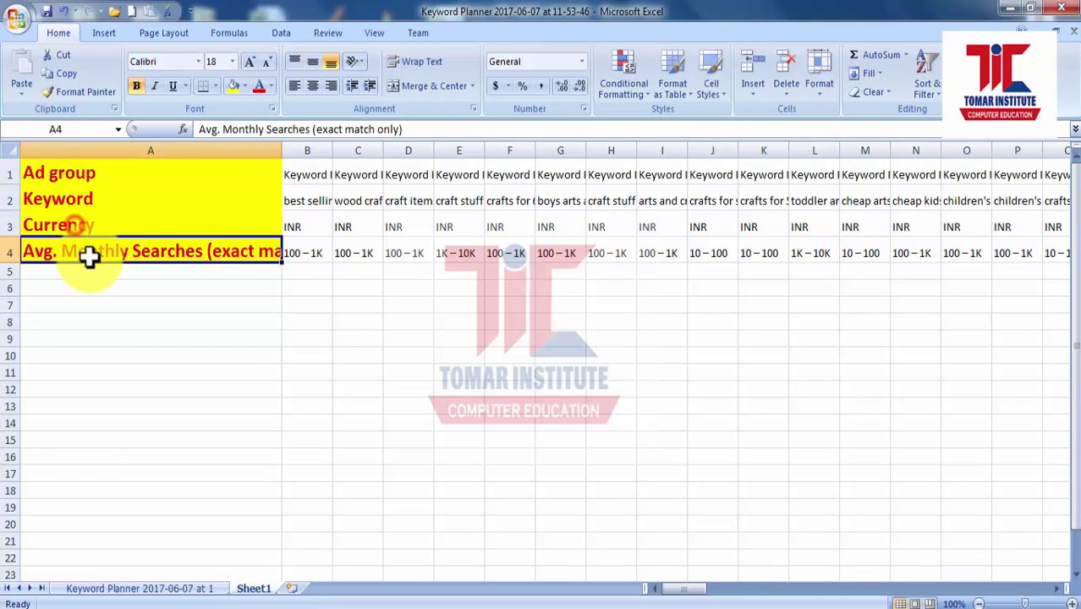
left_click_drag(332, 150, 535, 152)
mouse_move(423, 150)
left_mouse_down()
mouse_move(396, 150)
mouse_move(417, 150)
left_mouse_up()
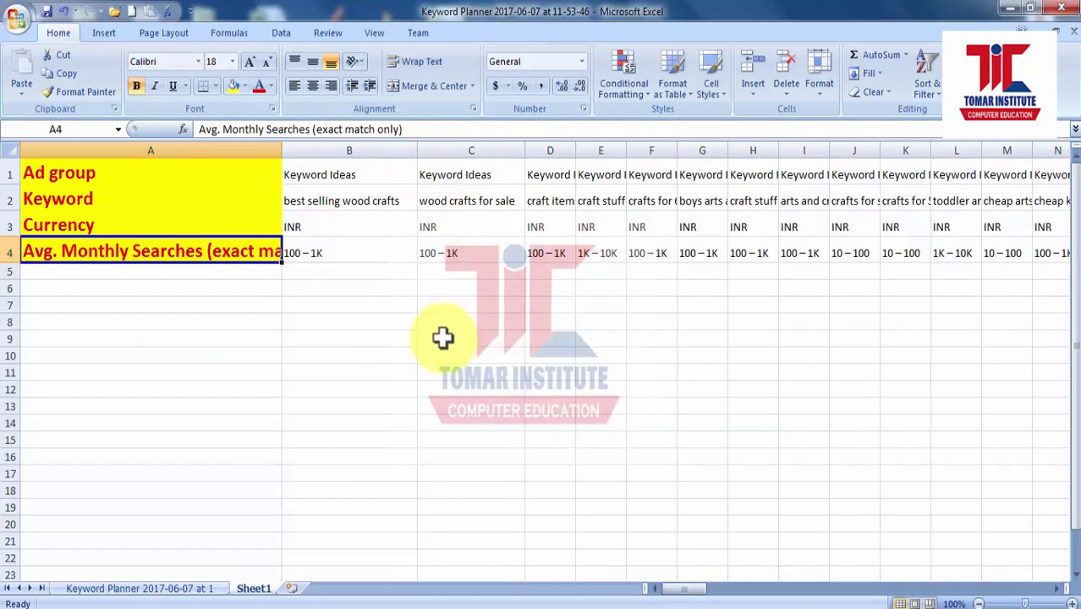
left_click(20, 17)
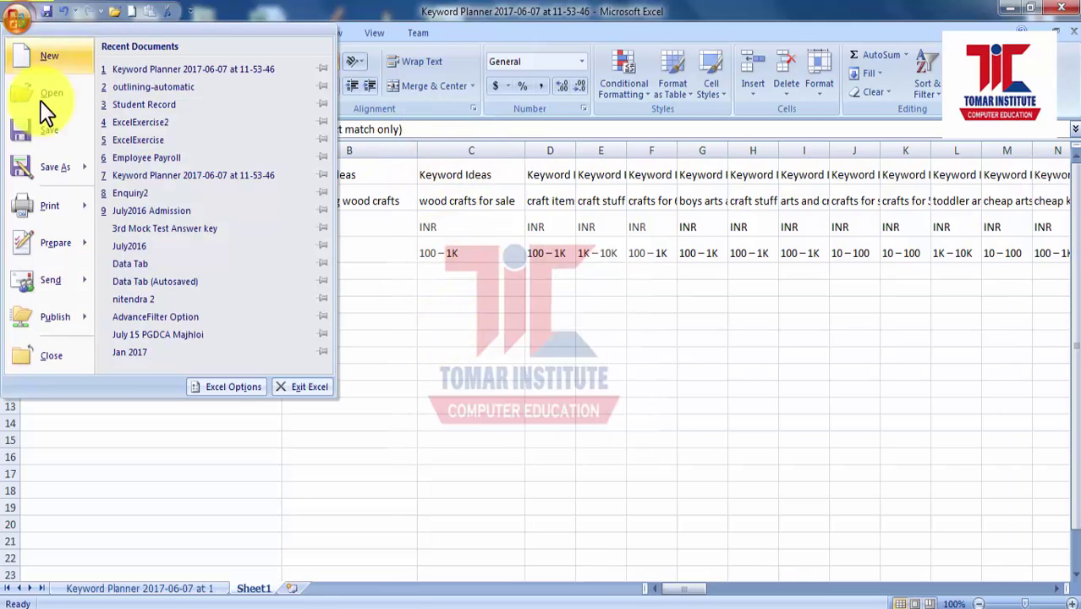
mouse_move(81, 209)
left_click(166, 170)
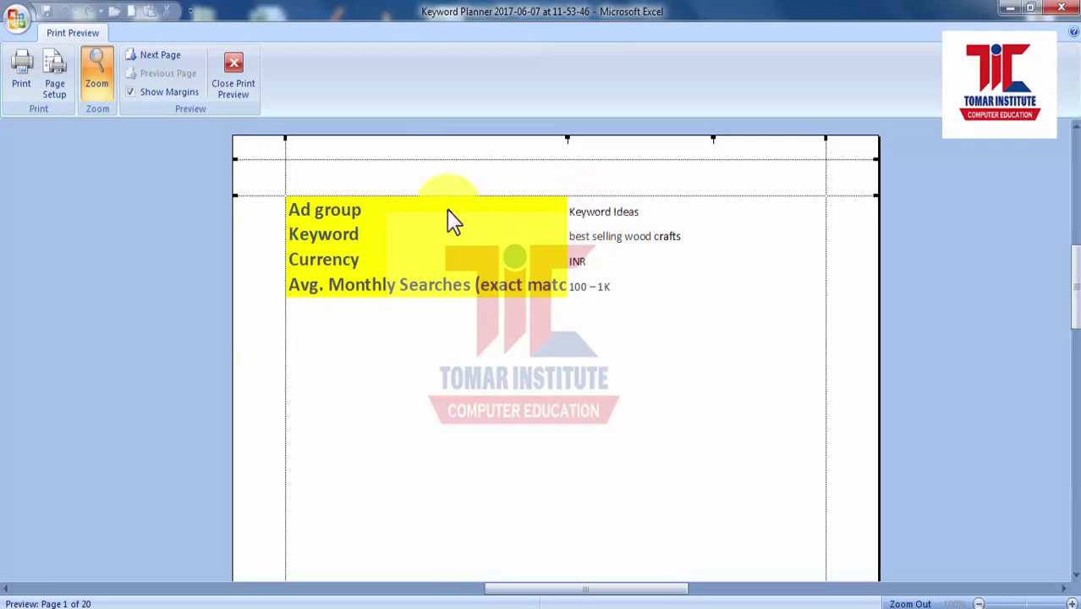
left_click(161, 54)
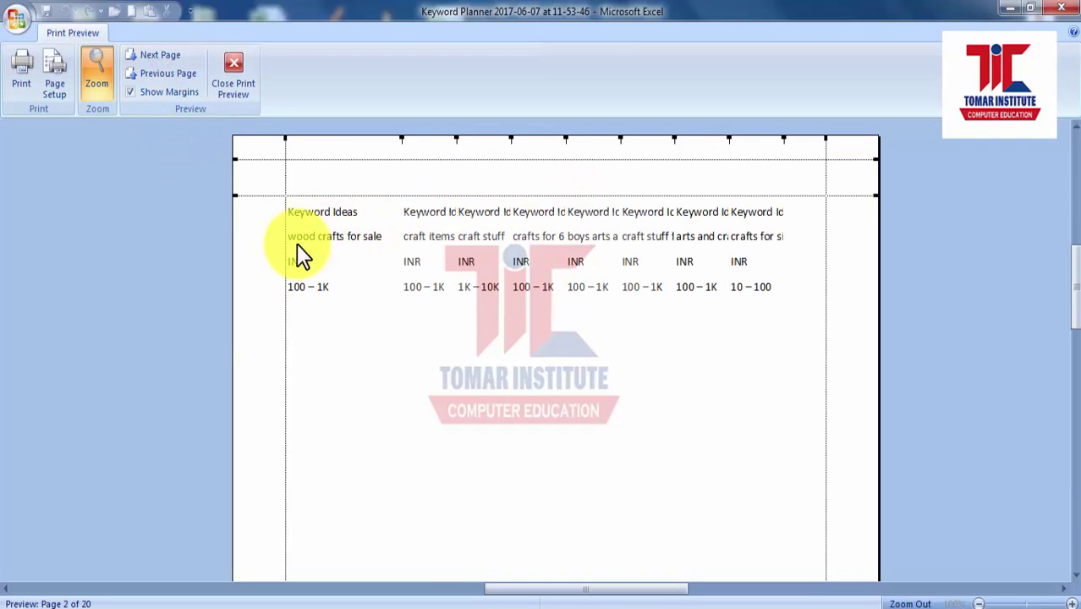
left_click(161, 54)
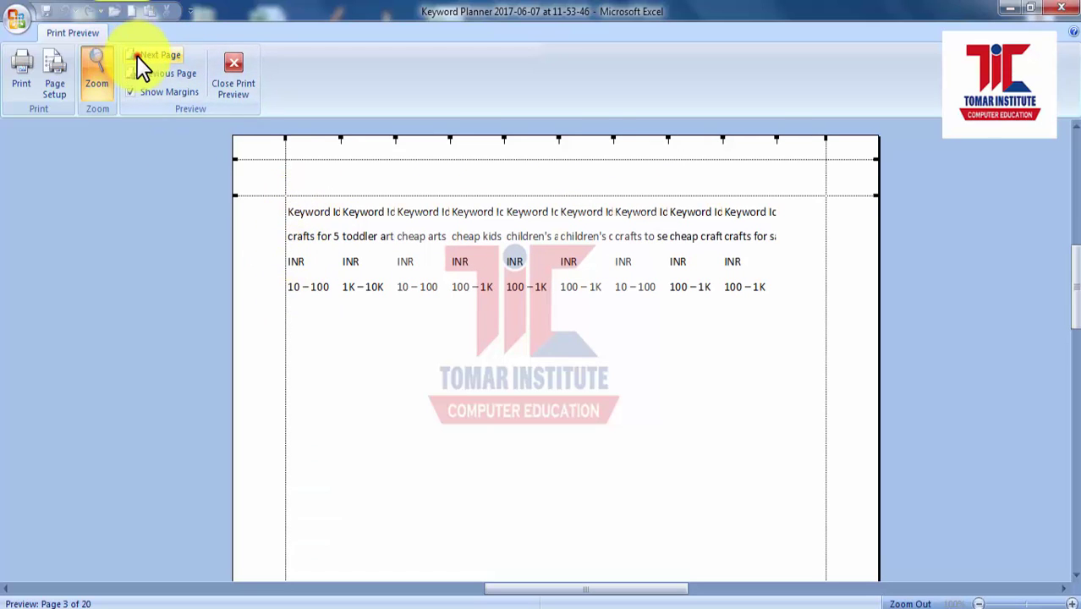
left_click(137, 56)
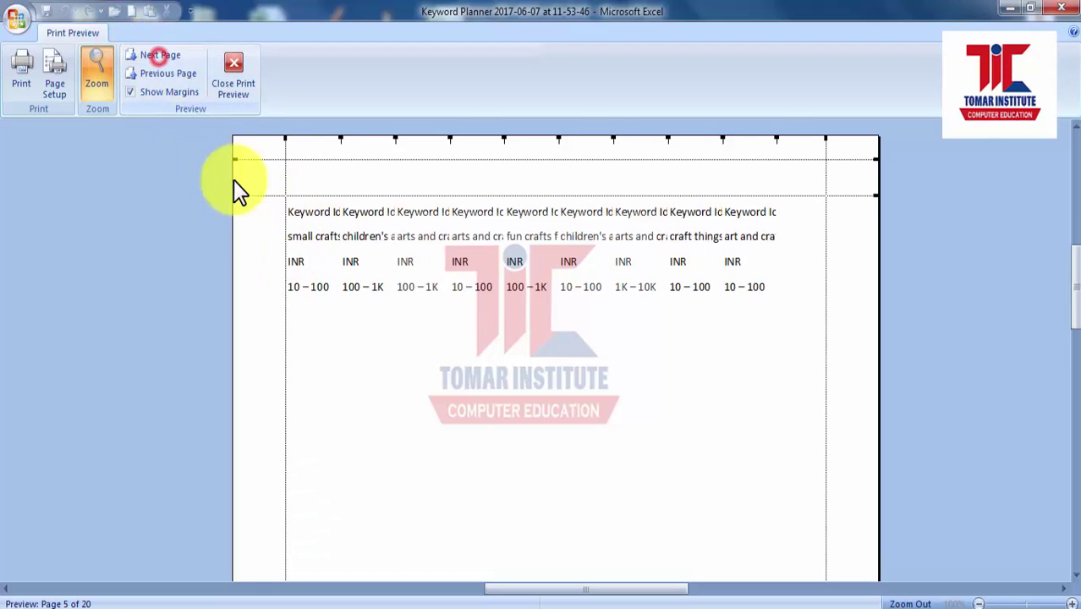
left_click(241, 95)
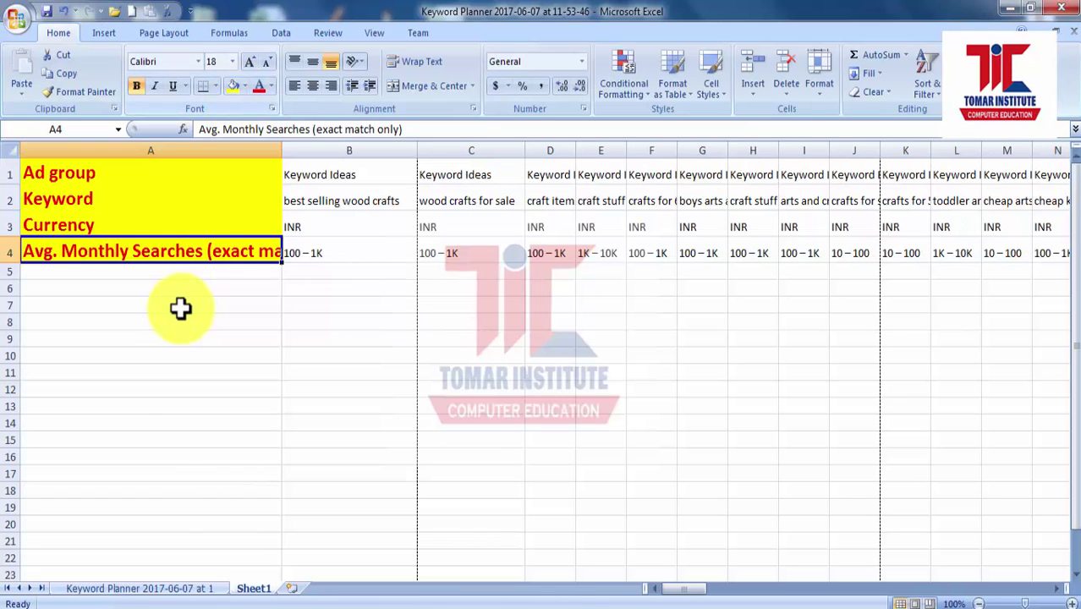
Step: Select column A on Sheet1, then deselect it by picking cell B8
left_click(180, 308)
left_click(96, 149)
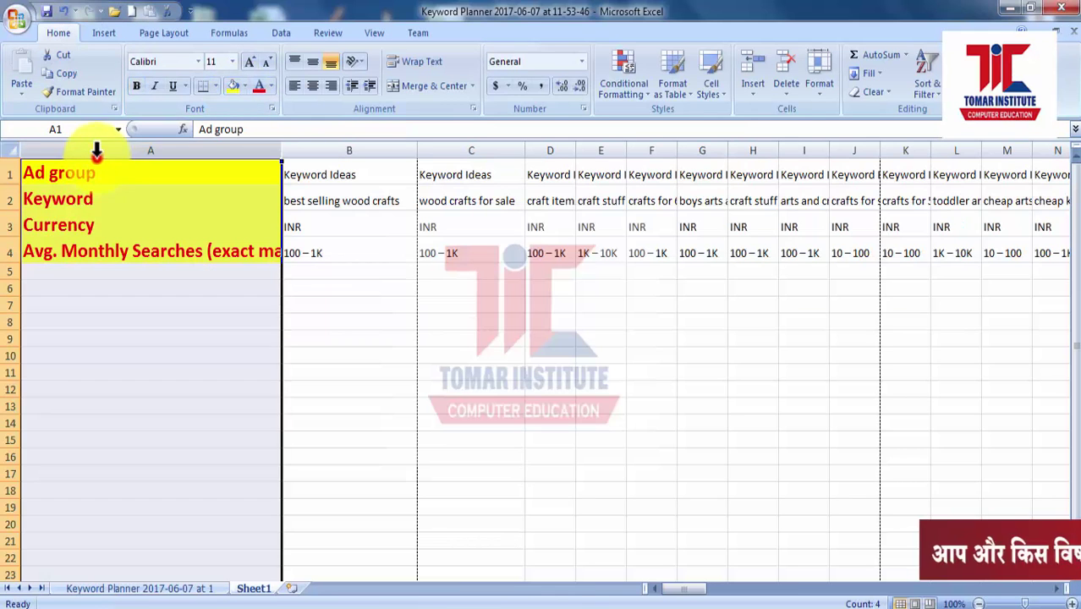
left_click(380, 316)
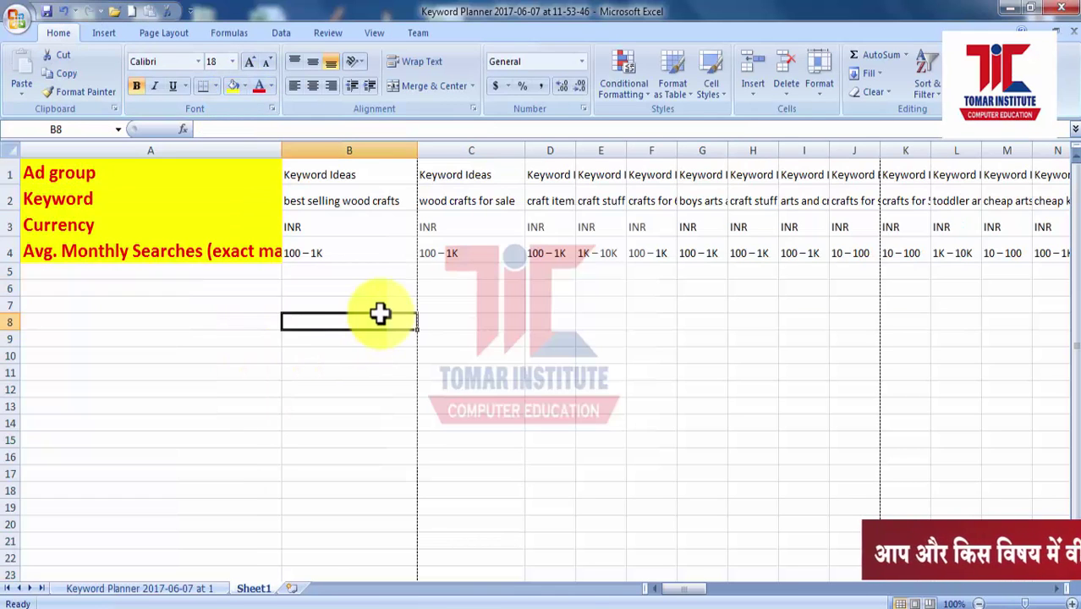
Step: Set column A ($A:$A) as the columns to repeat at left and open Print Preview
left_click(176, 34)
left_click(361, 88)
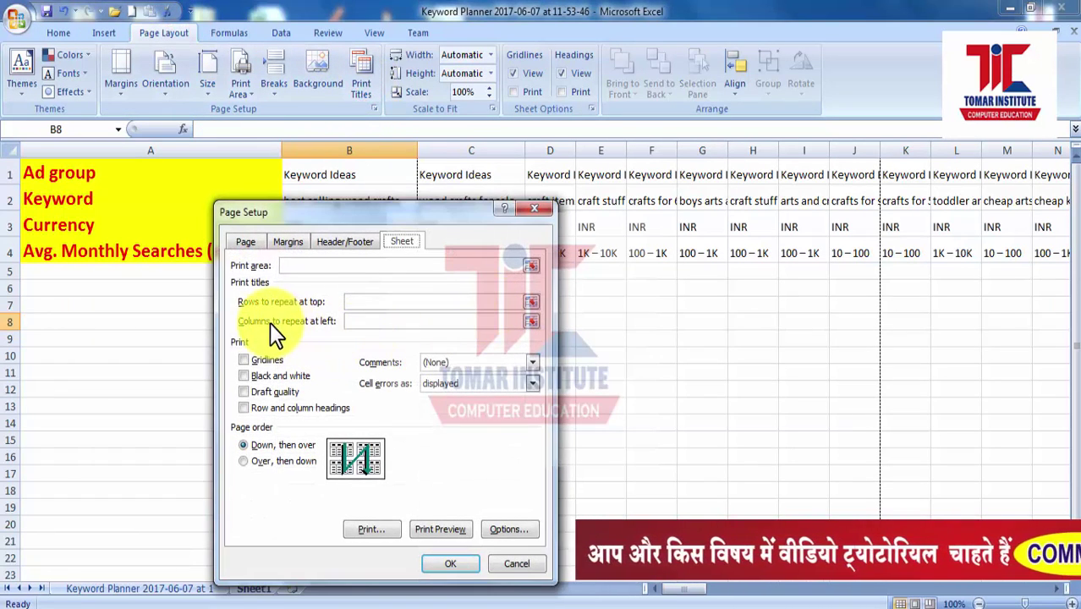
left_click(366, 323)
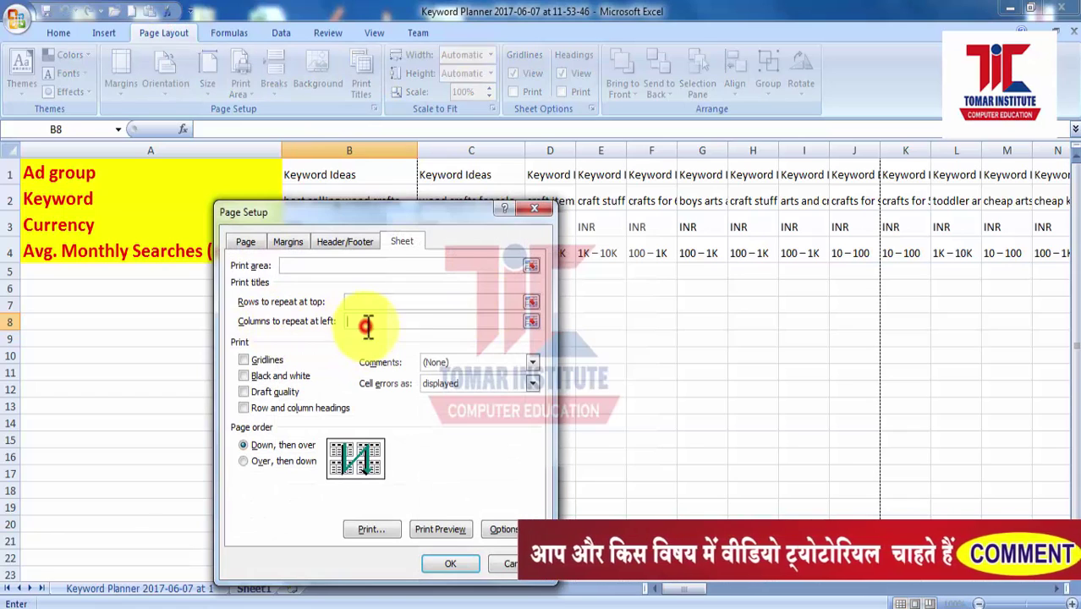
left_click(530, 322)
left_click(85, 153)
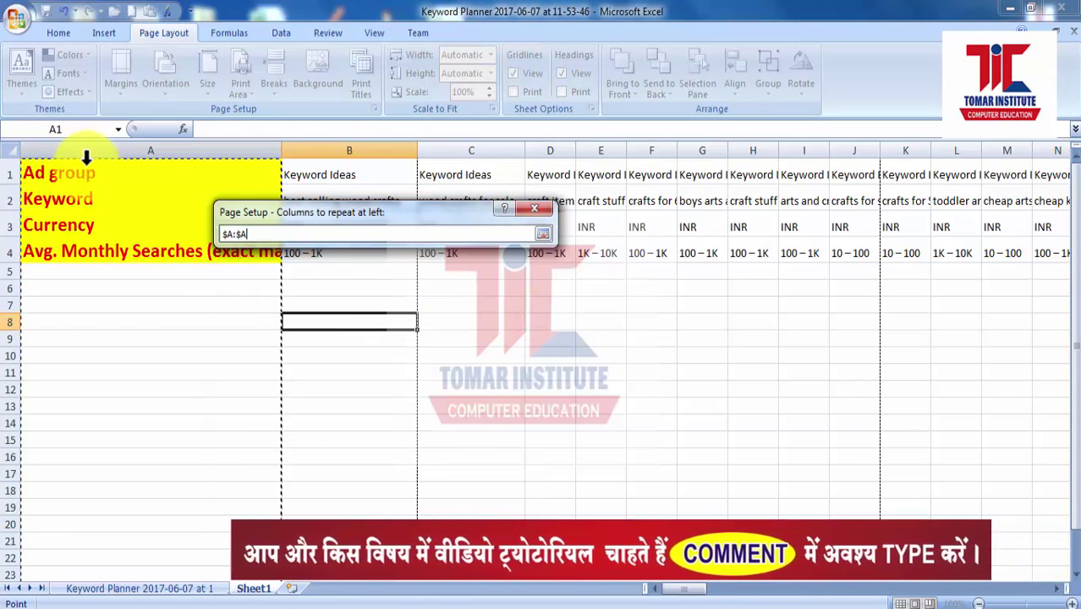
left_click(543, 234)
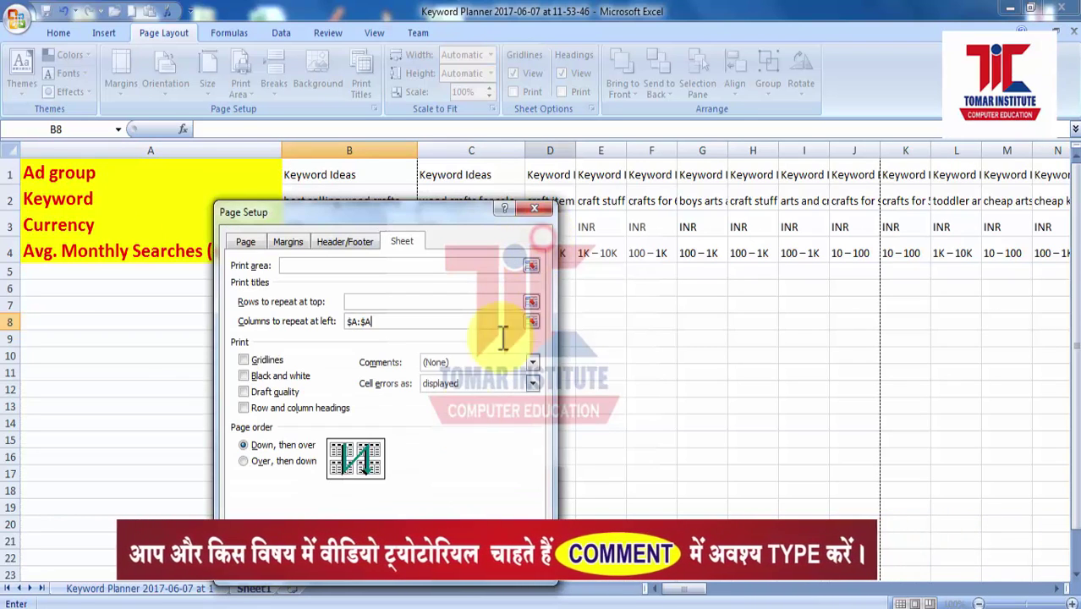
left_click(440, 527)
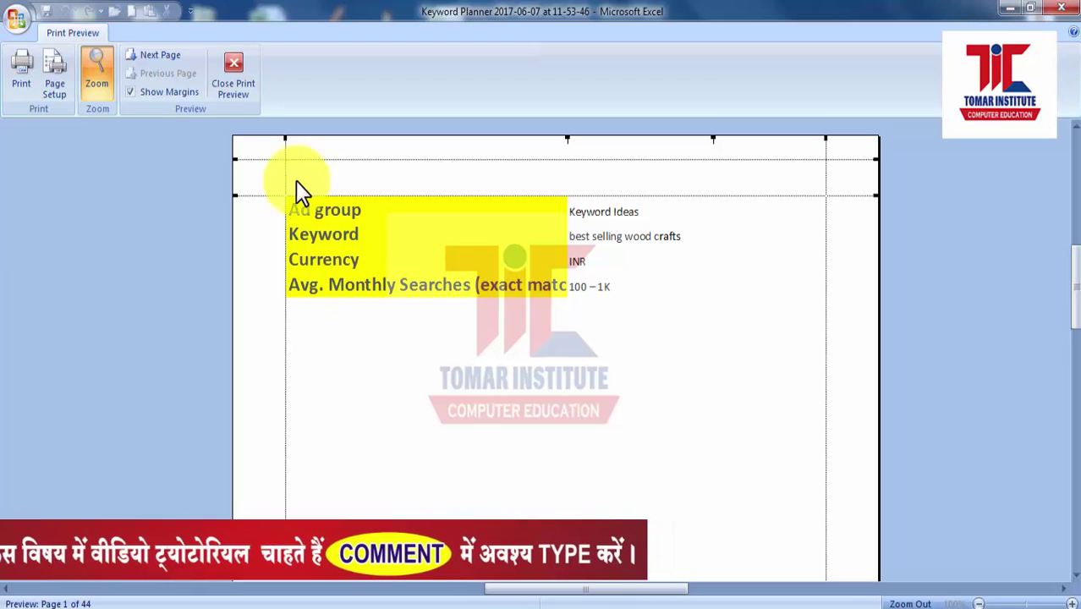
Step: Step through preview pages 2–4 confirming column A's labels appear, then close the preview
left_click(156, 60)
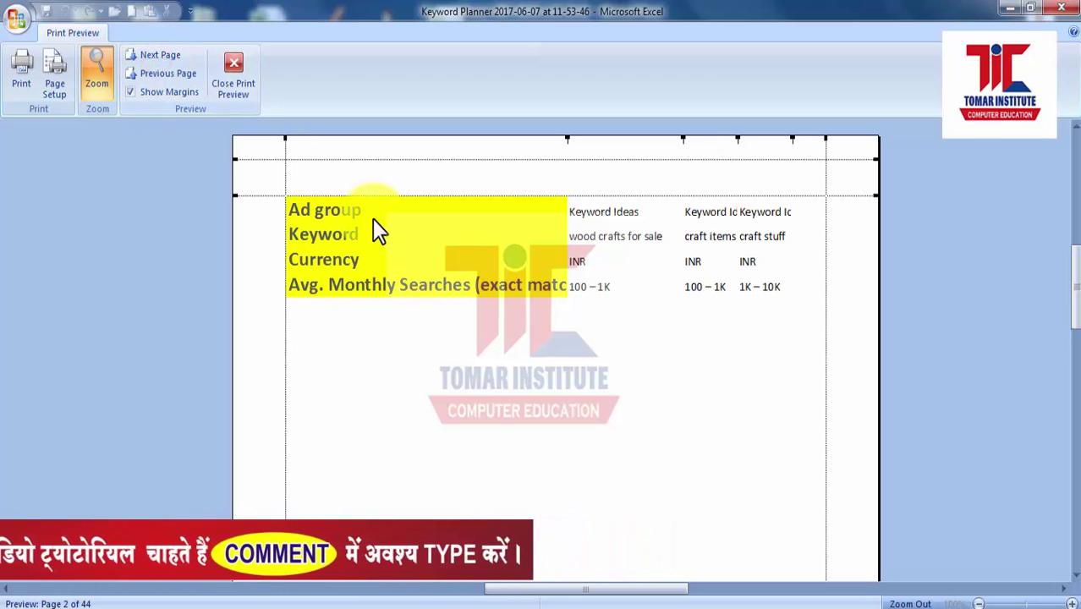
left_click(153, 57)
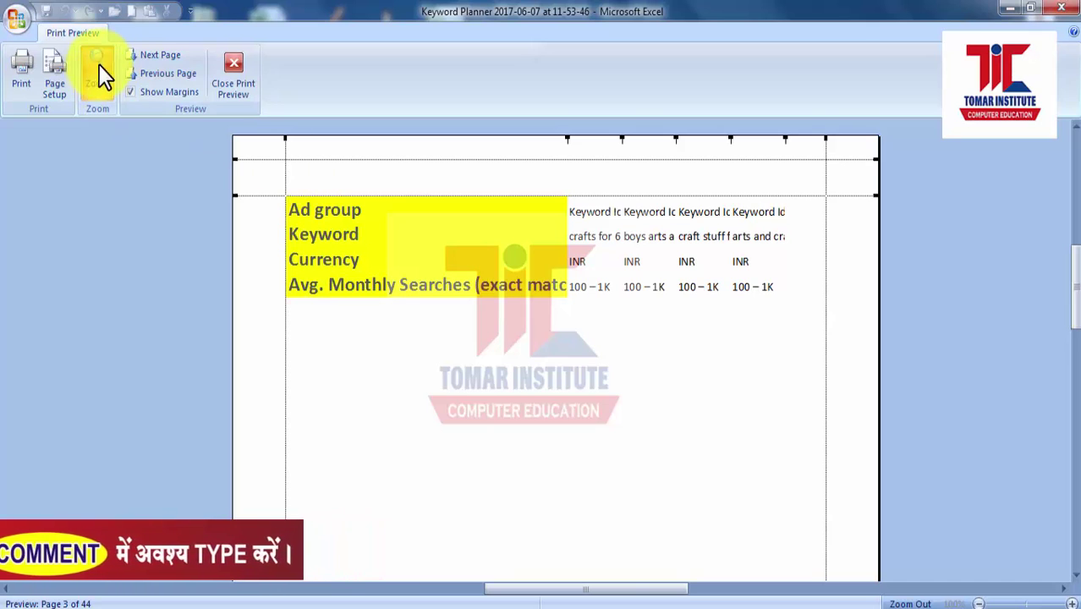
left_click(144, 56)
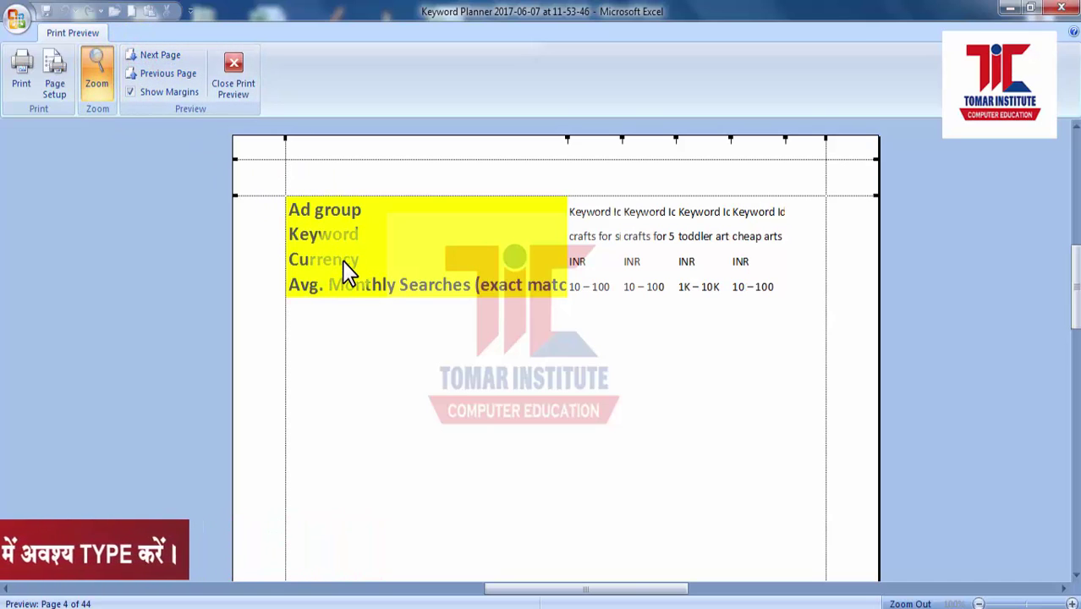
left_click(237, 94)
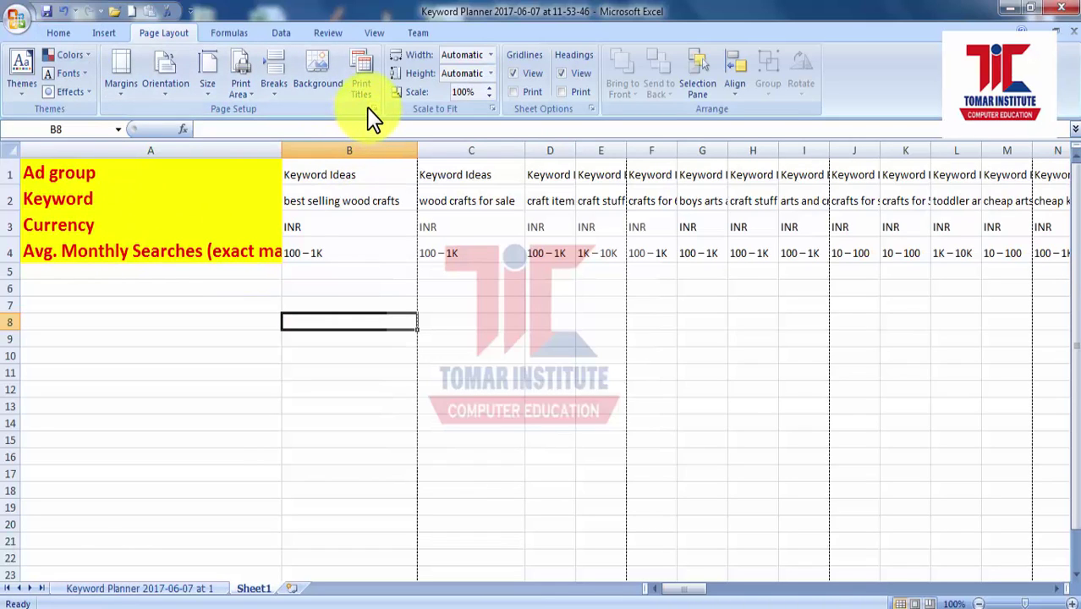
Step: Clear $A:$A from Columns to repeat at left in Print Titles and confirm with OK
left_click(363, 97)
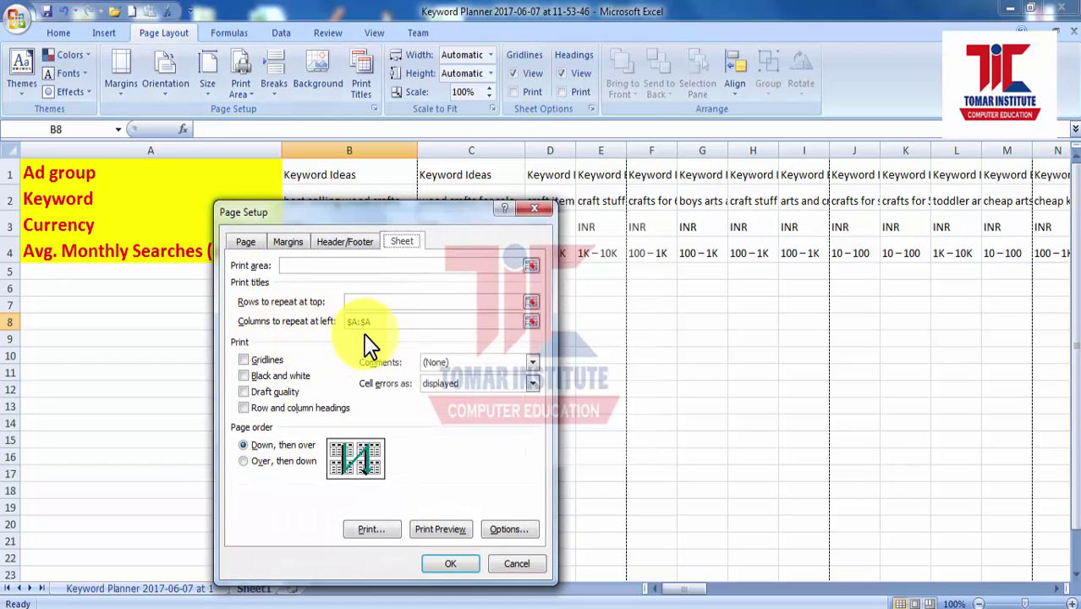
left_click(382, 318)
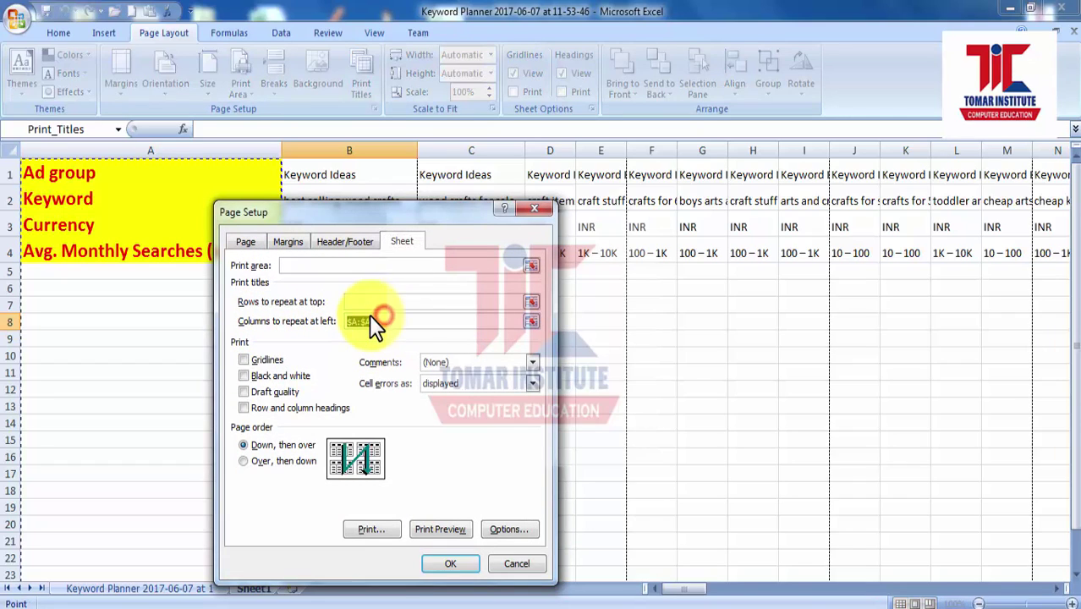
left_click(455, 563)
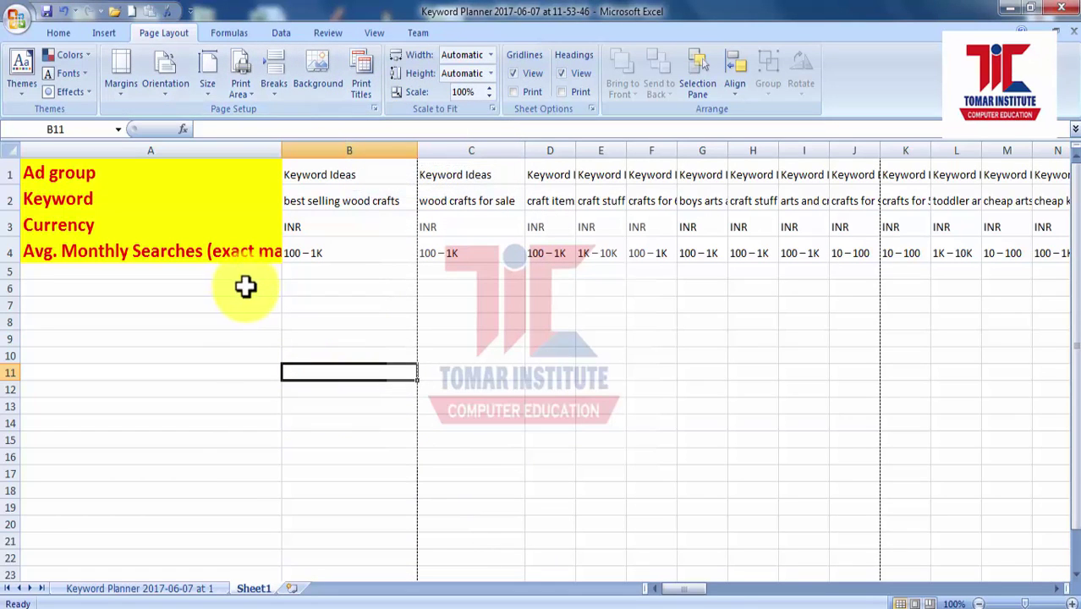
left_click(153, 590)
left_click(222, 309)
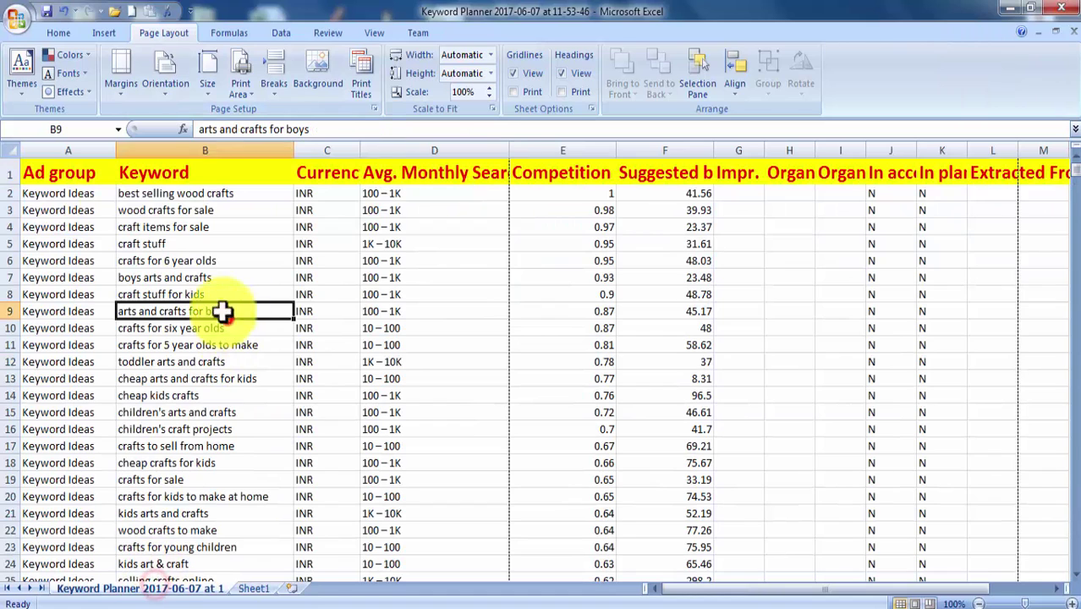
mouse_move(53, 169)
left_mouse_down()
mouse_move(282, 153)
mouse_move(483, 162)
left_mouse_up()
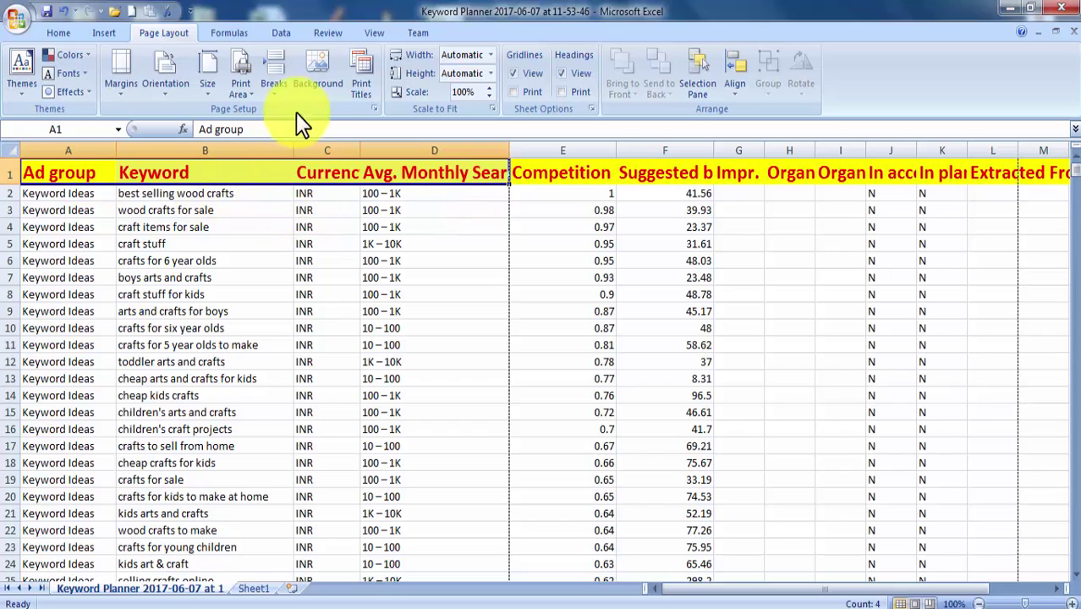
left_click(359, 89)
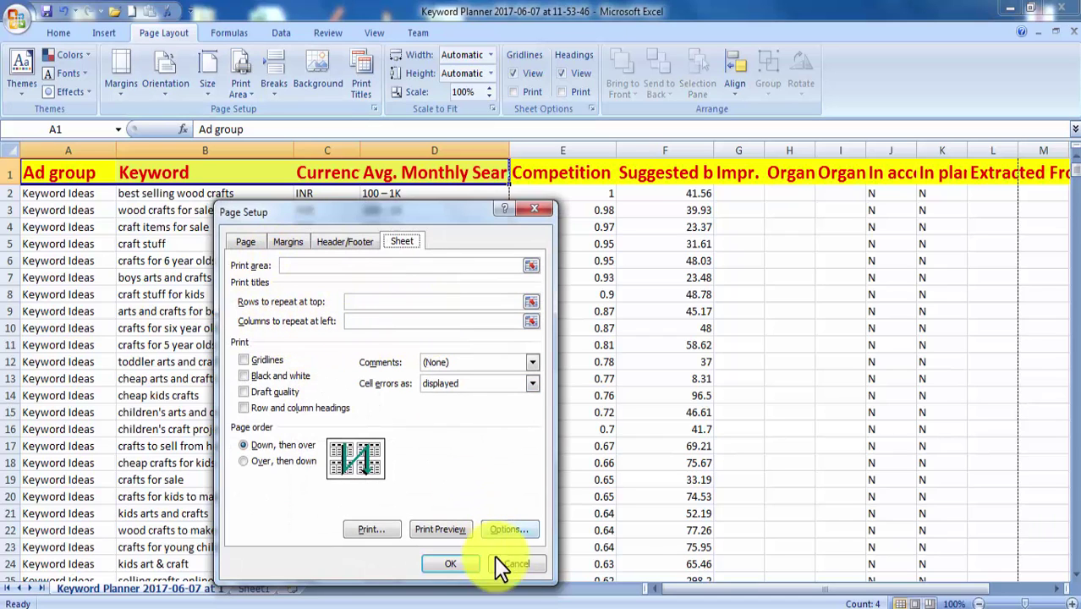
left_click(516, 563)
left_click(255, 589)
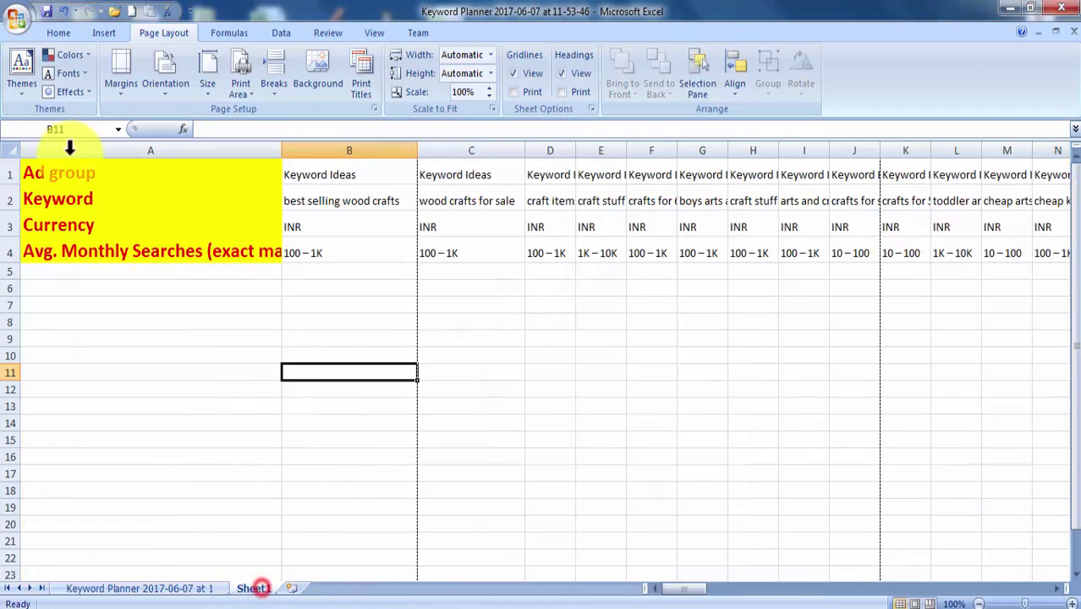